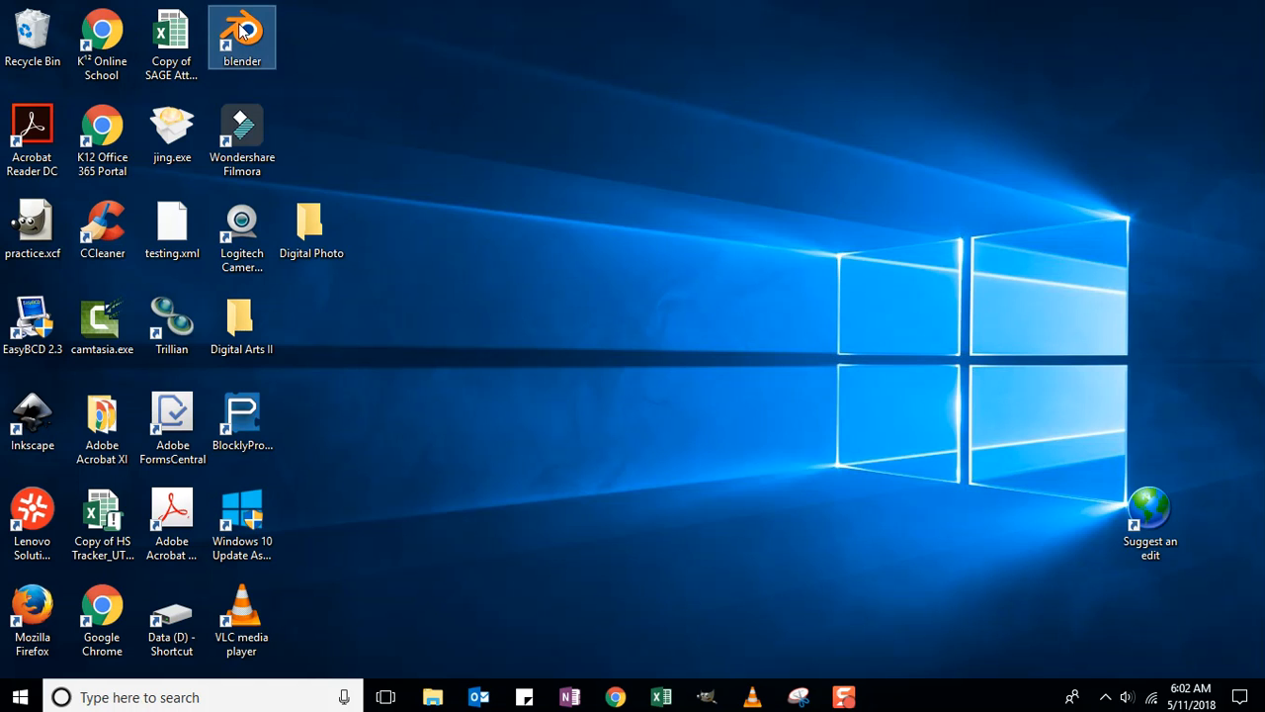
- Launch Blender from its desktop shortcut
{"action": "double_click", "coordinate": [242, 30]}
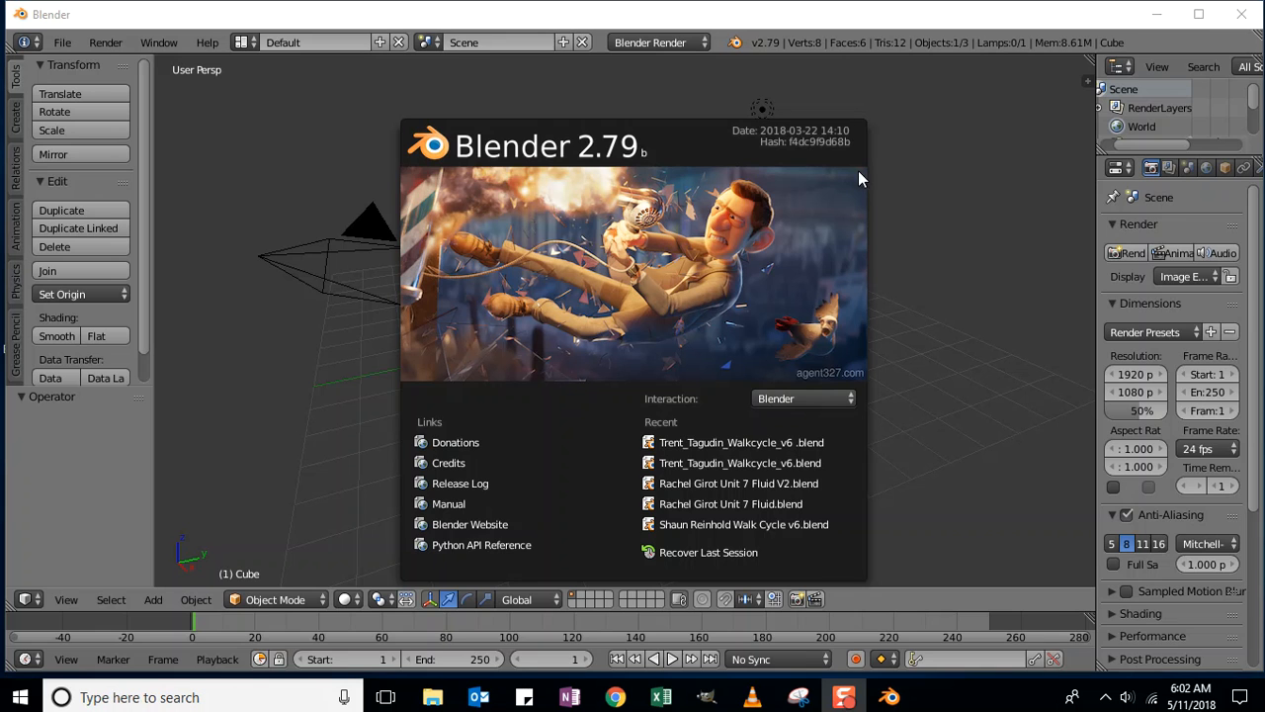
- Dismiss the splash screen and delete the default cube from the scene
{"action": "left_click", "coordinate": [925, 191]}
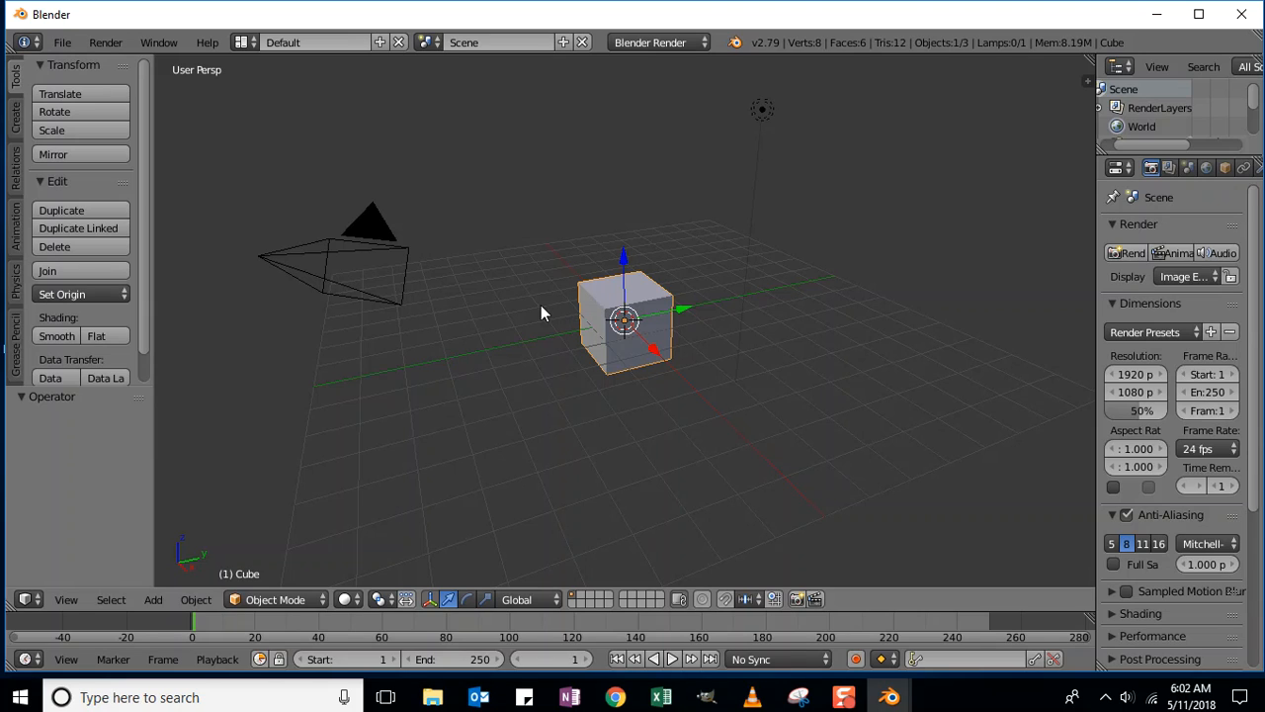
{"action": "left_click", "coordinate": [830, 228]}
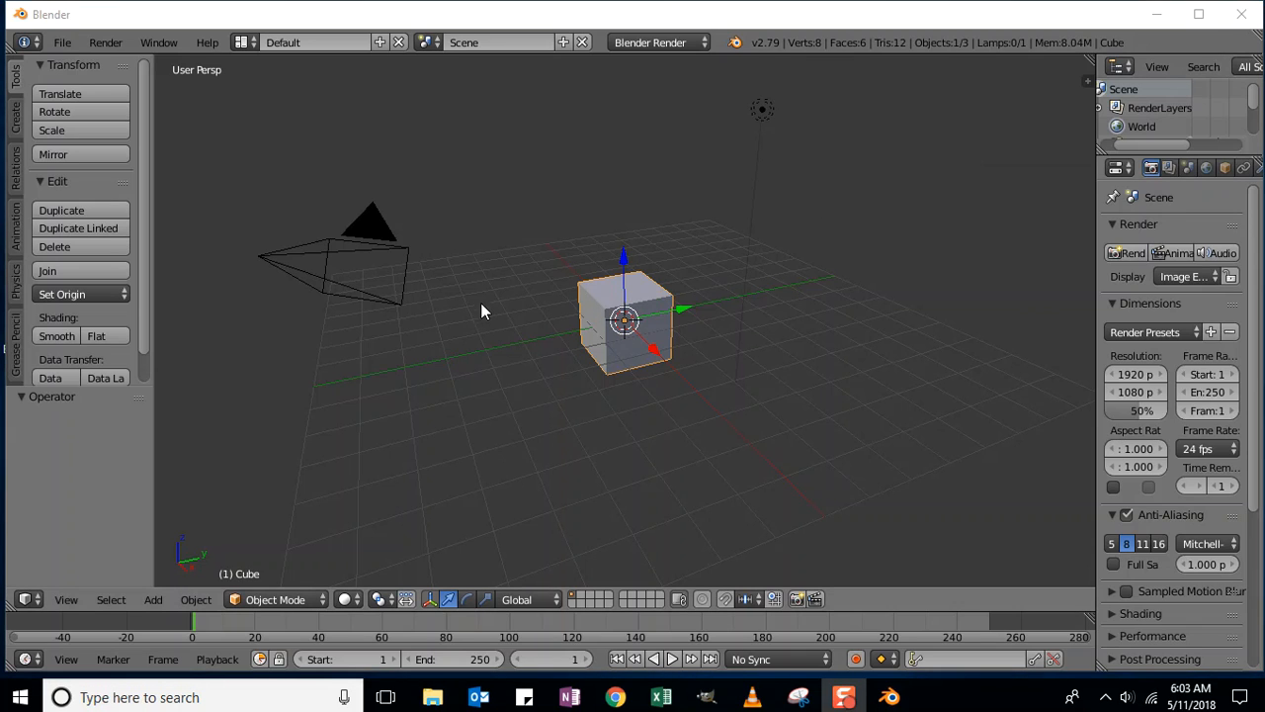
{"action": "left_click", "coordinate": [589, 299]}
{"action": "key", "text": "x"}
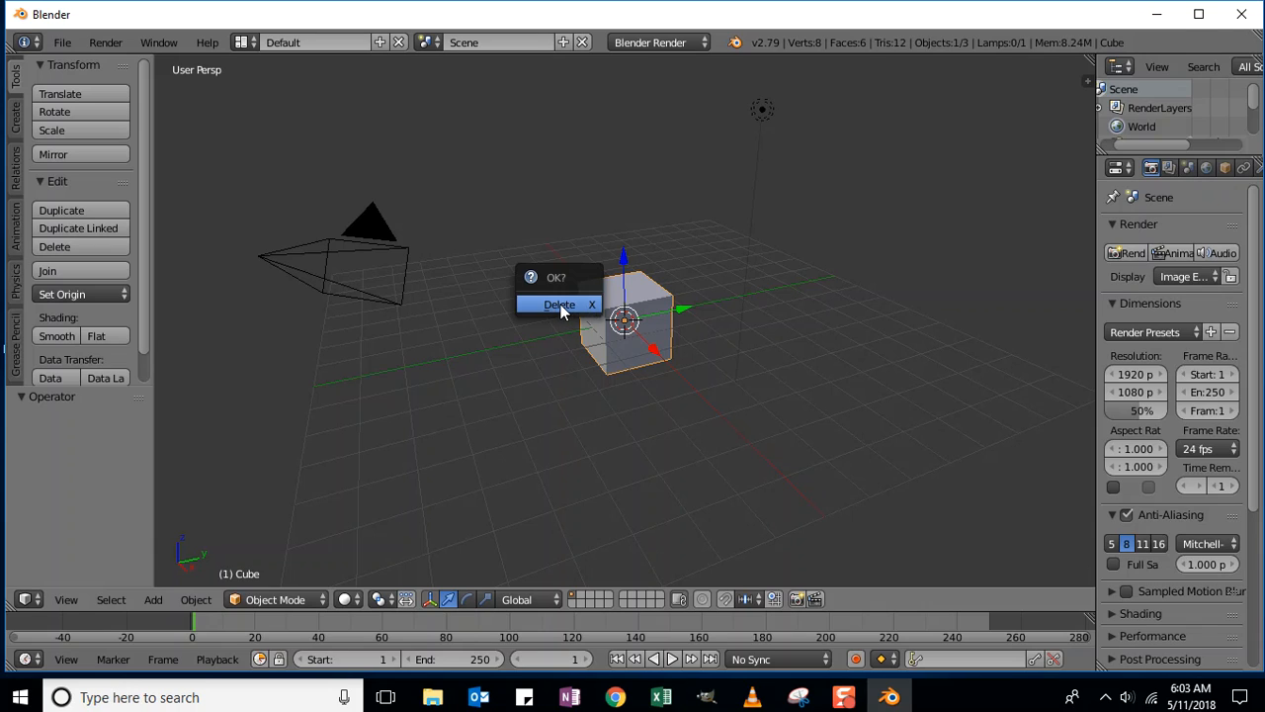
{"action": "left_click", "coordinate": [560, 306]}
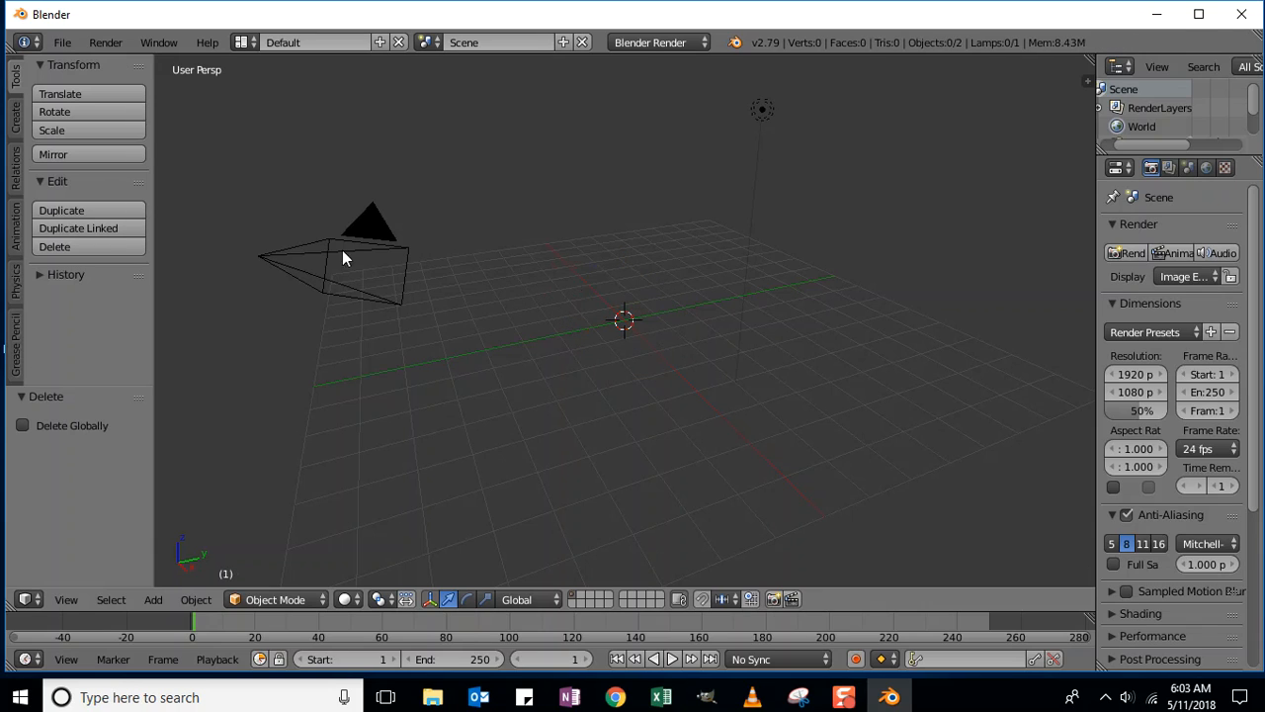
- Create and enter a 'Unit 8 Fireworks' folder inside 3D Art II Animation for saving
{"action": "left_click", "coordinate": [62, 42]}
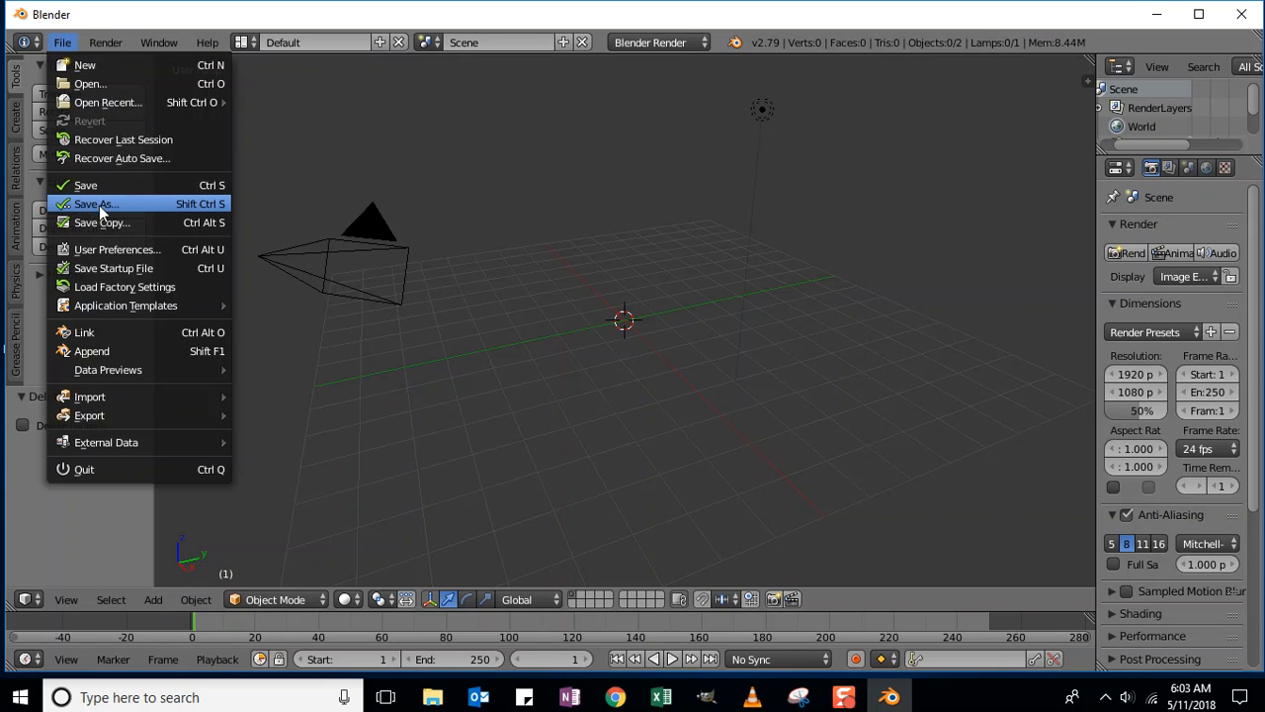
{"action": "left_click", "coordinate": [121, 210]}
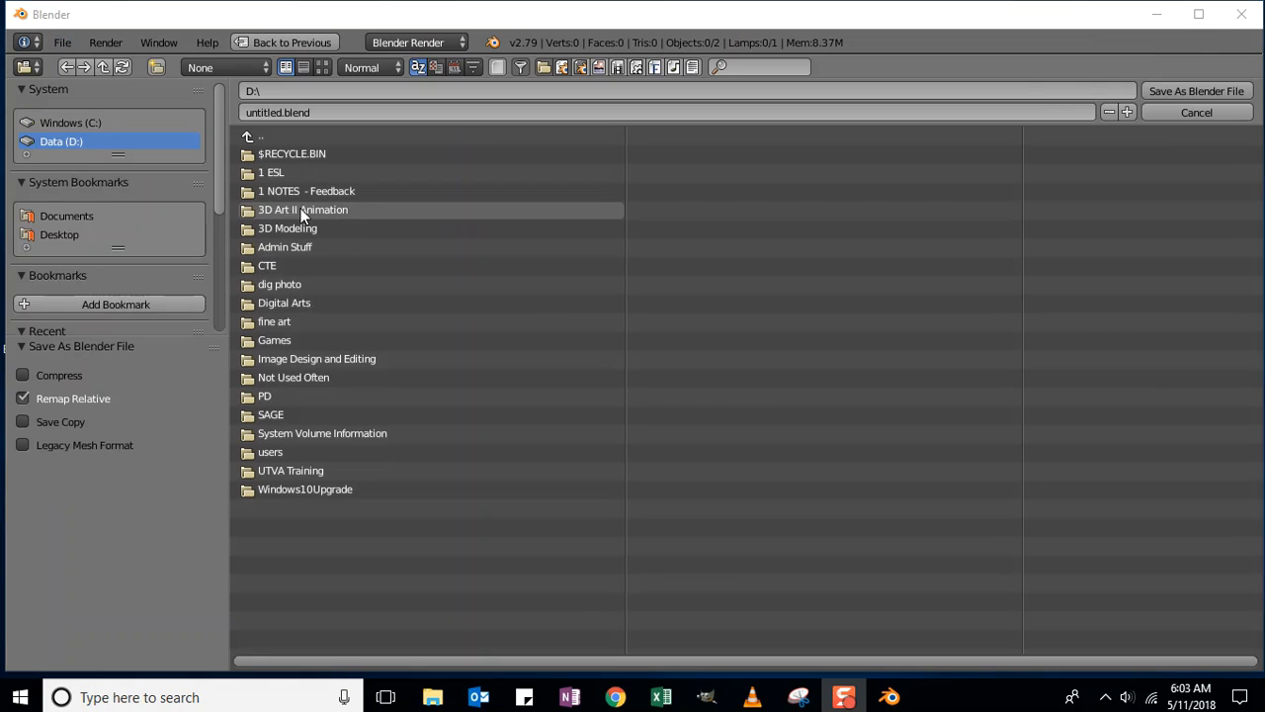
{"action": "left_click", "coordinate": [296, 209]}
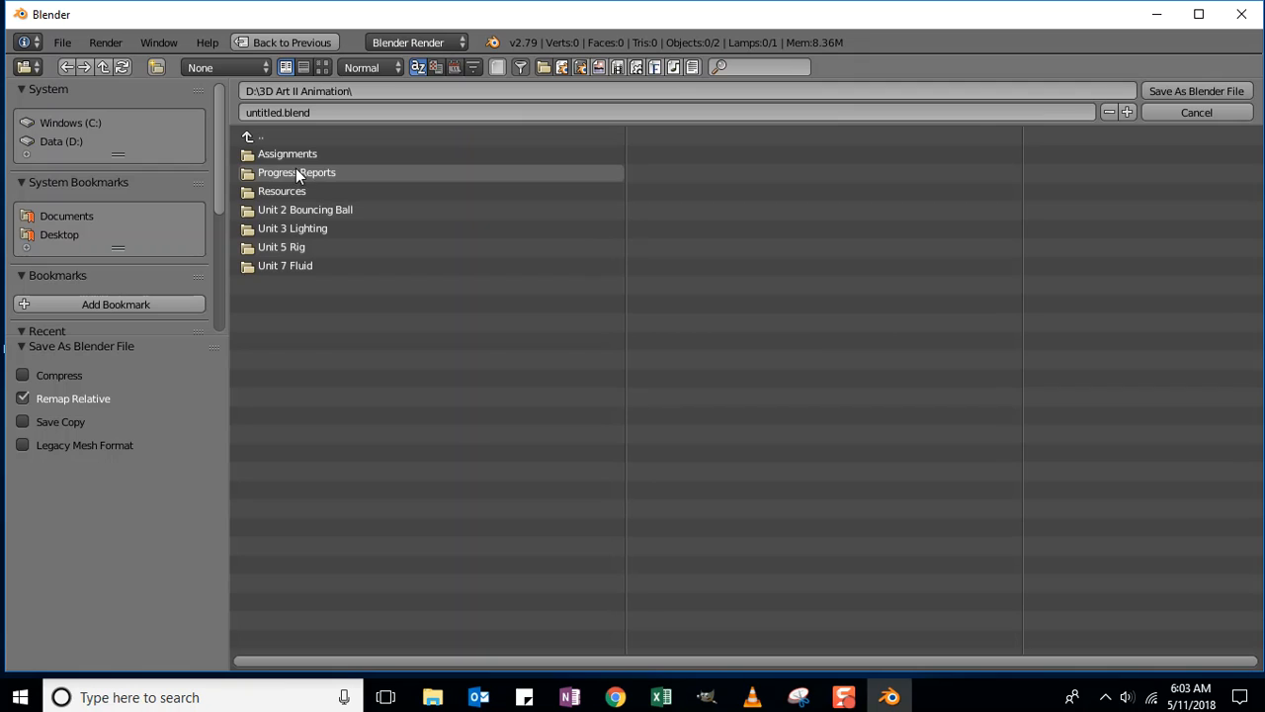
{"action": "left_click", "coordinate": [157, 68]}
{"action": "type", "text": "Unit 8 Fireworks"}
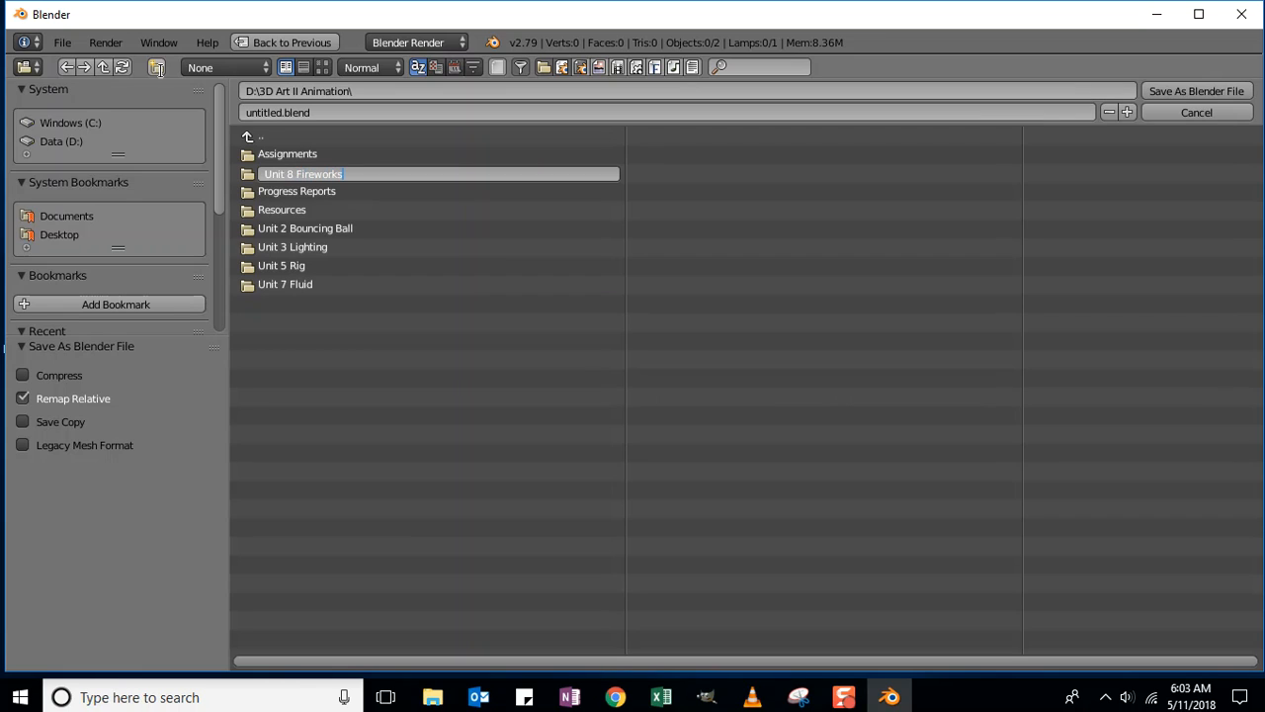
{"action": "key", "text": "Return"}
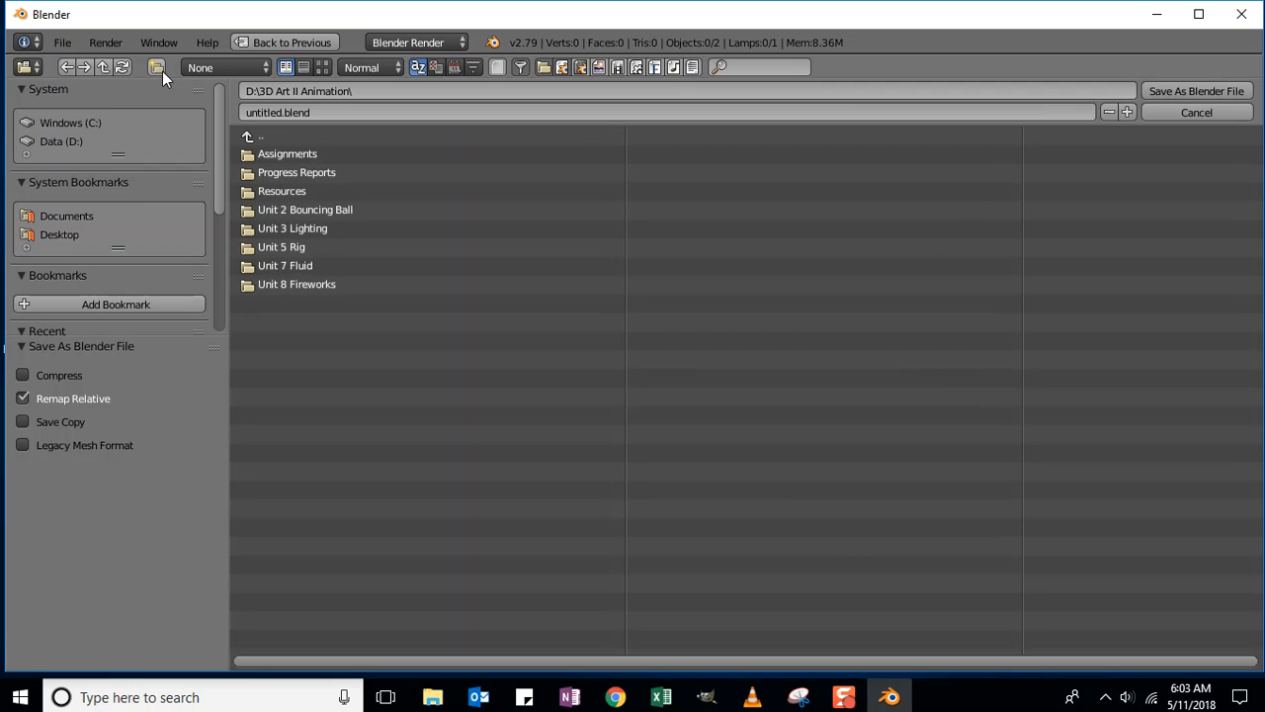
{"action": "left_click", "coordinate": [290, 284]}
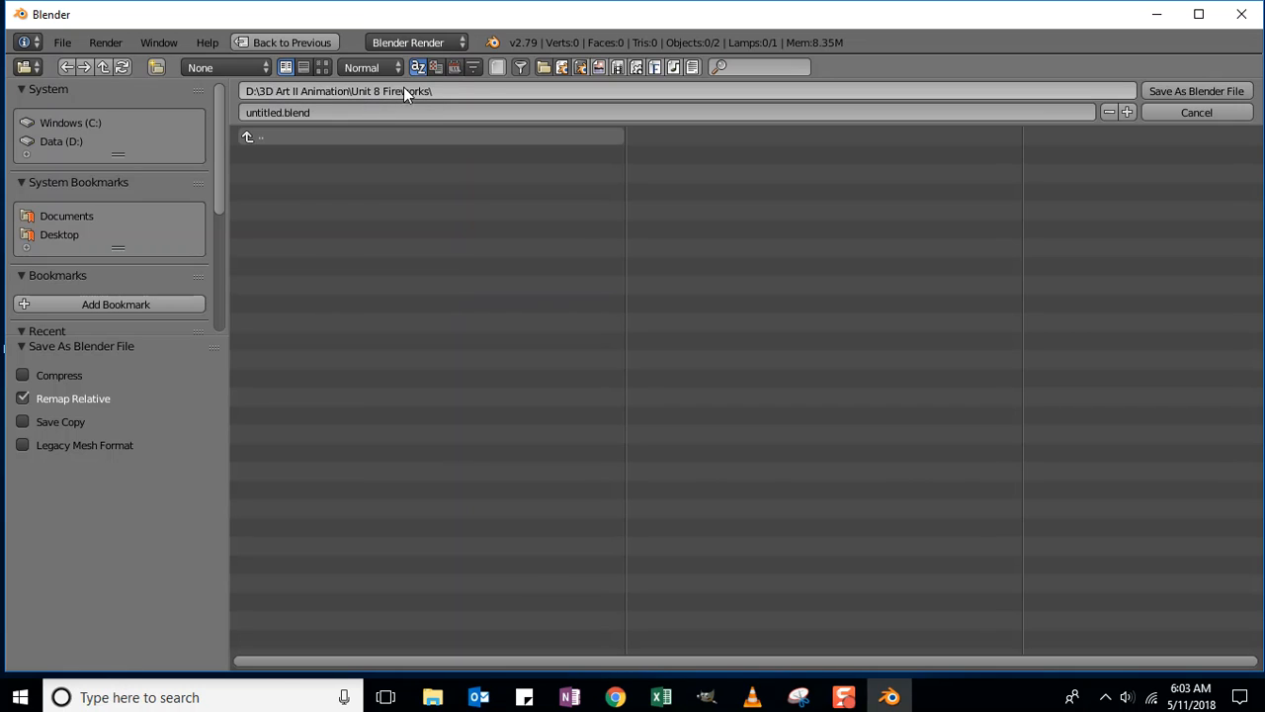
- Save the file as the student's full name followed by 'Fireworks V1'
{"action": "left_click", "coordinate": [276, 112]}
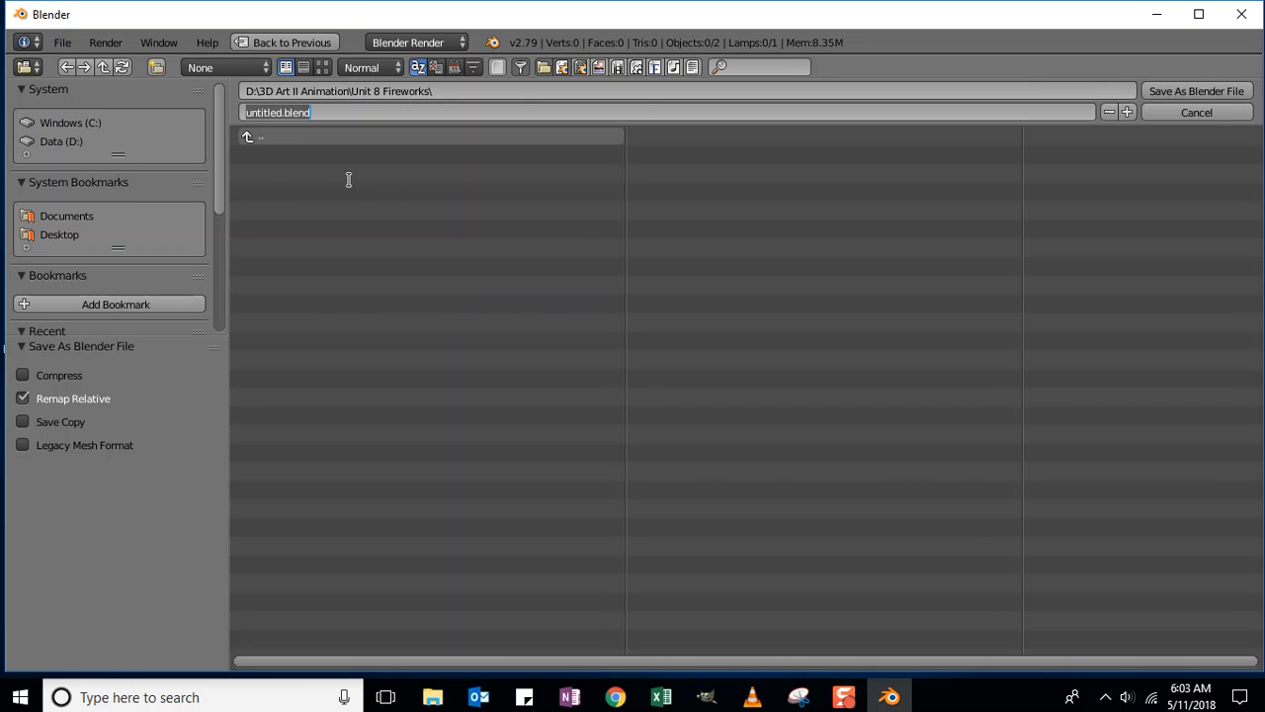
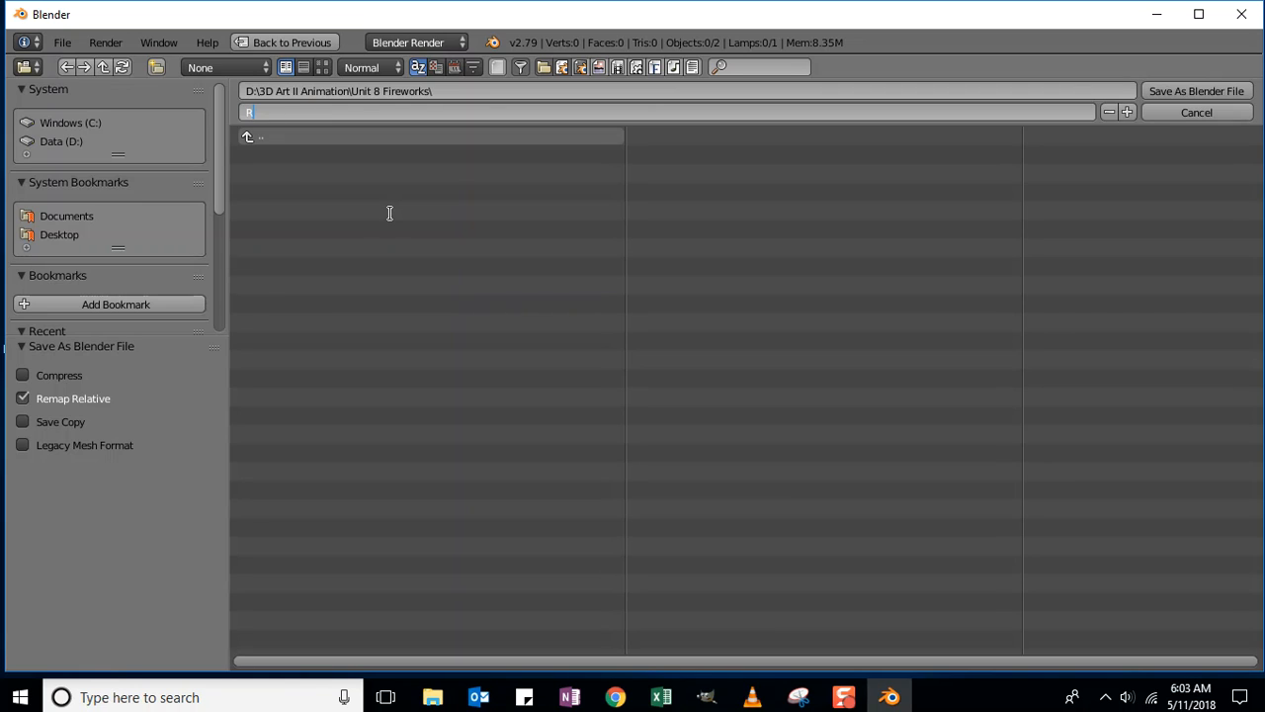
{"action": "key", "text": "Return"}
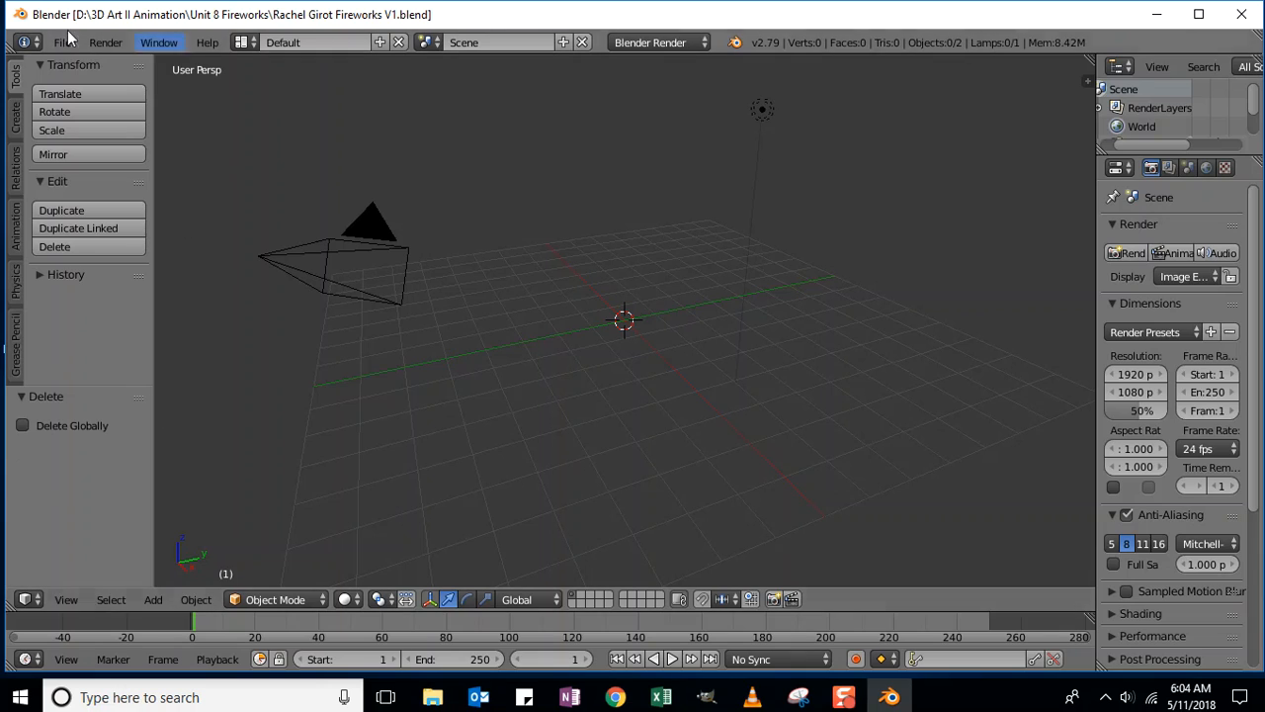
- Add an Ico Sphere mesh at the origin with 4 subdivisions
{"action": "left_click", "coordinate": [14, 131]}
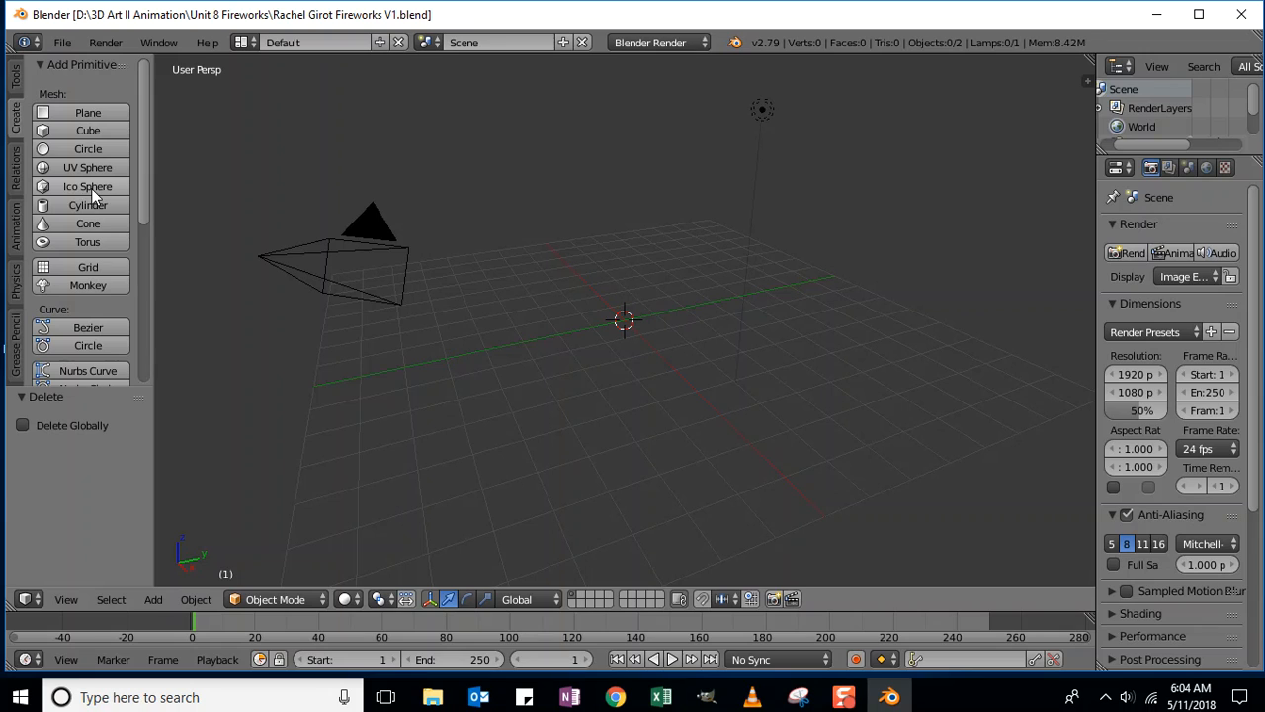
{"action": "left_click", "coordinate": [152, 600]}
{"action": "mouse_move", "coordinate": [174, 581]}
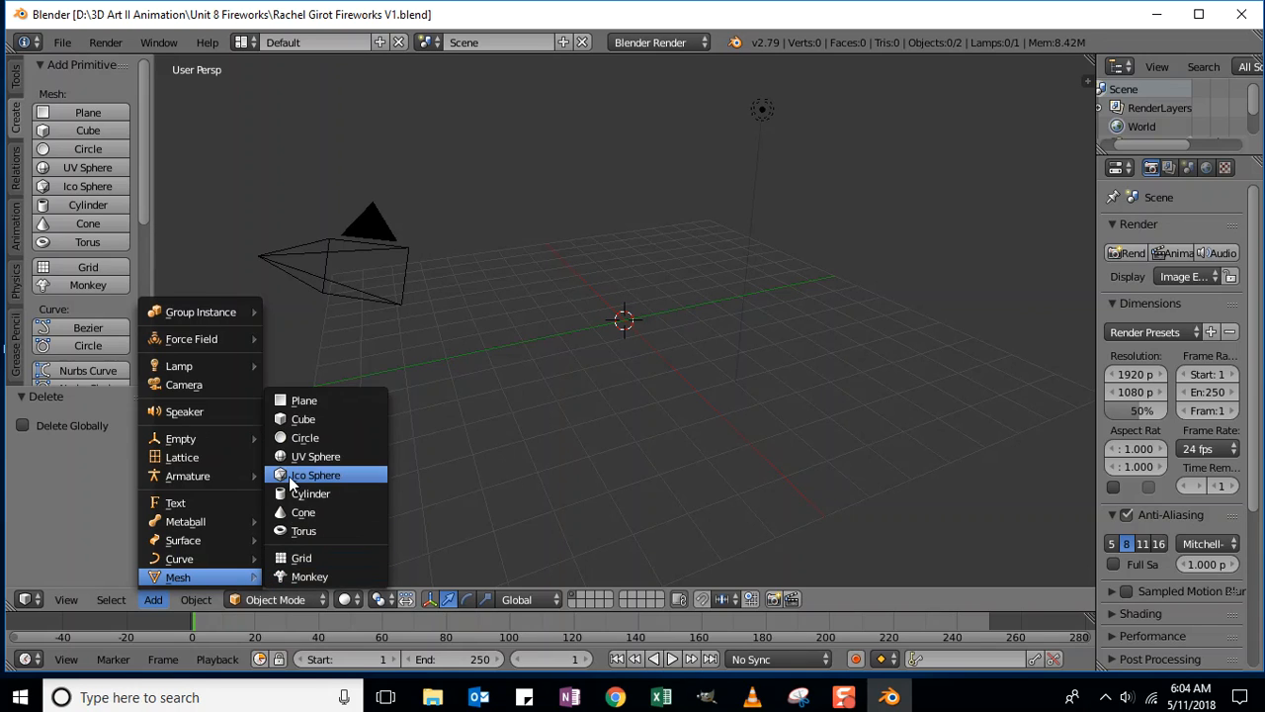
{"action": "left_click", "coordinate": [86, 187]}
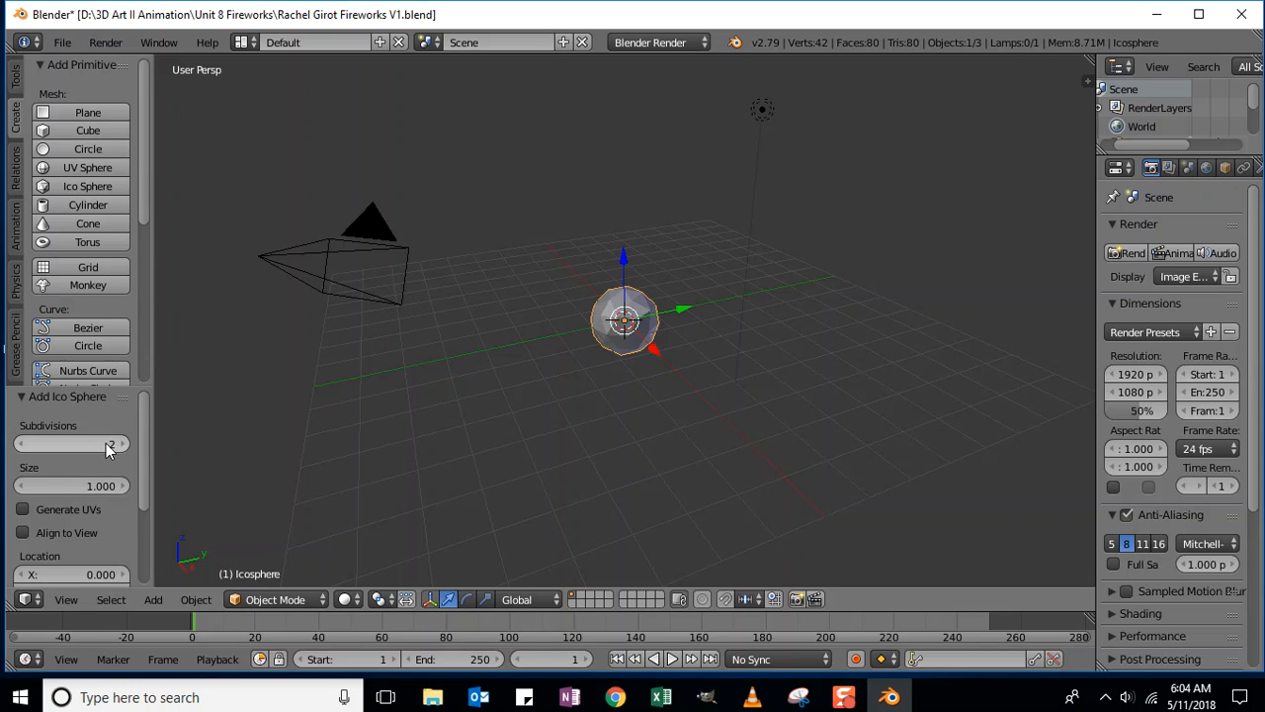
{"action": "left_click", "coordinate": [36, 447]}
{"action": "type", "text": "4"}
{"action": "key", "text": "Return"}
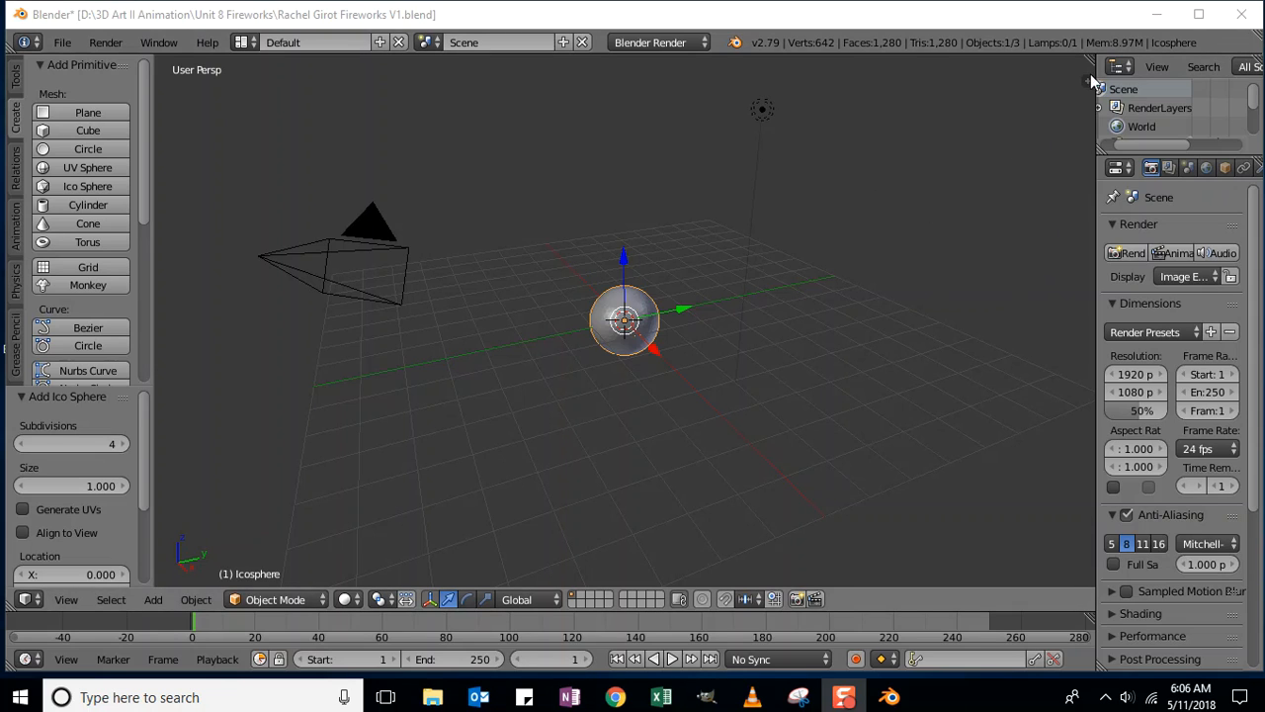
{"action": "left_click", "coordinate": [1089, 79]}
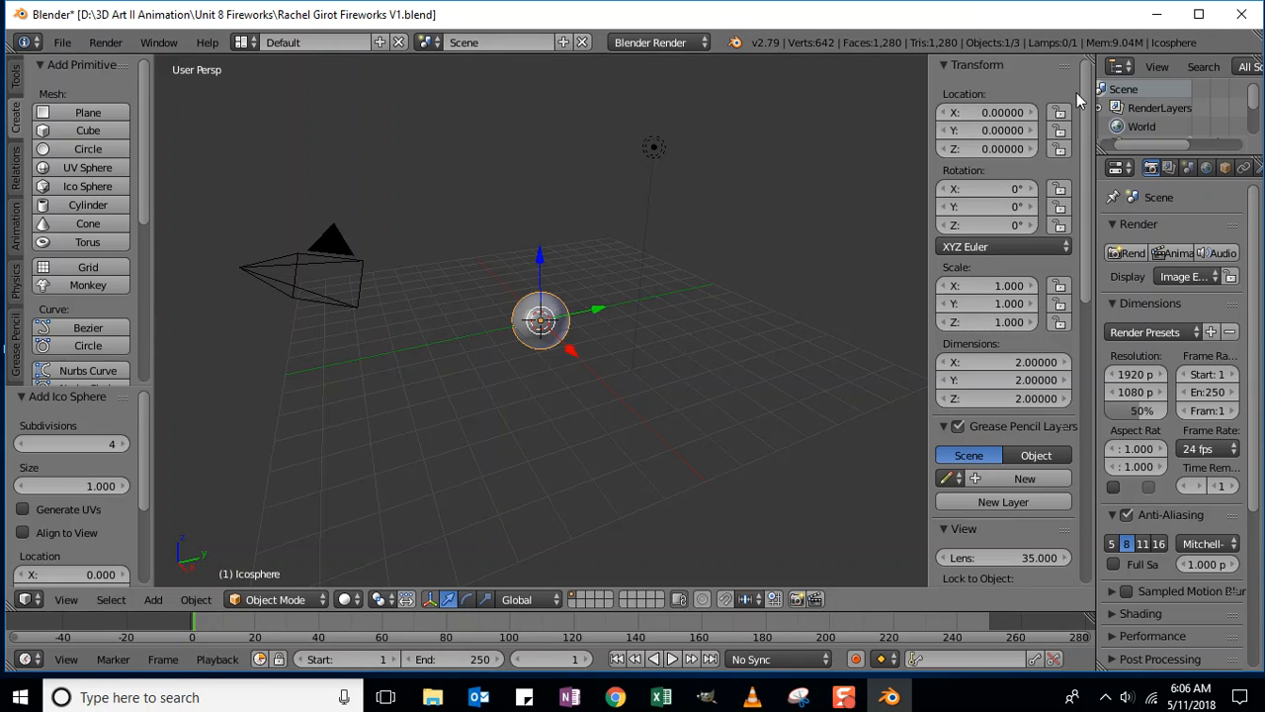
- Rename the icosphere to 'Icosphere 1'
{"action": "mouse_move", "coordinate": [1086, 91]}
{"action": "left_mouse_down"}
{"action": "mouse_move", "coordinate": [1091, 253]}
{"action": "mouse_move", "coordinate": [1114, 335]}
{"action": "left_mouse_up"}
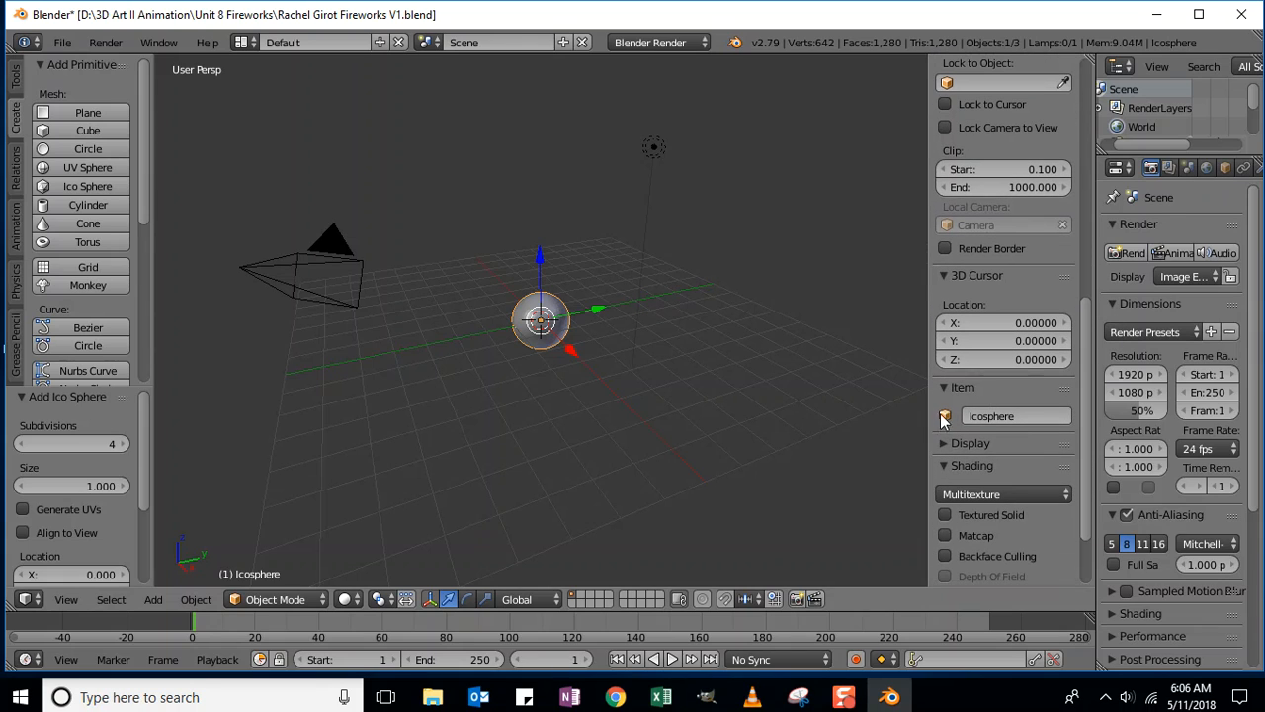
{"action": "left_click", "coordinate": [1026, 416]}
{"action": "left_click", "coordinate": [1028, 416]}
{"action": "type", "text": "1"}
{"action": "key", "text": "Return"}
- Raise Icosphere 1 to a Z location of 6
{"action": "left_click_drag", "start_coordinate": [1088, 417], "coordinate": [1123, 147]}
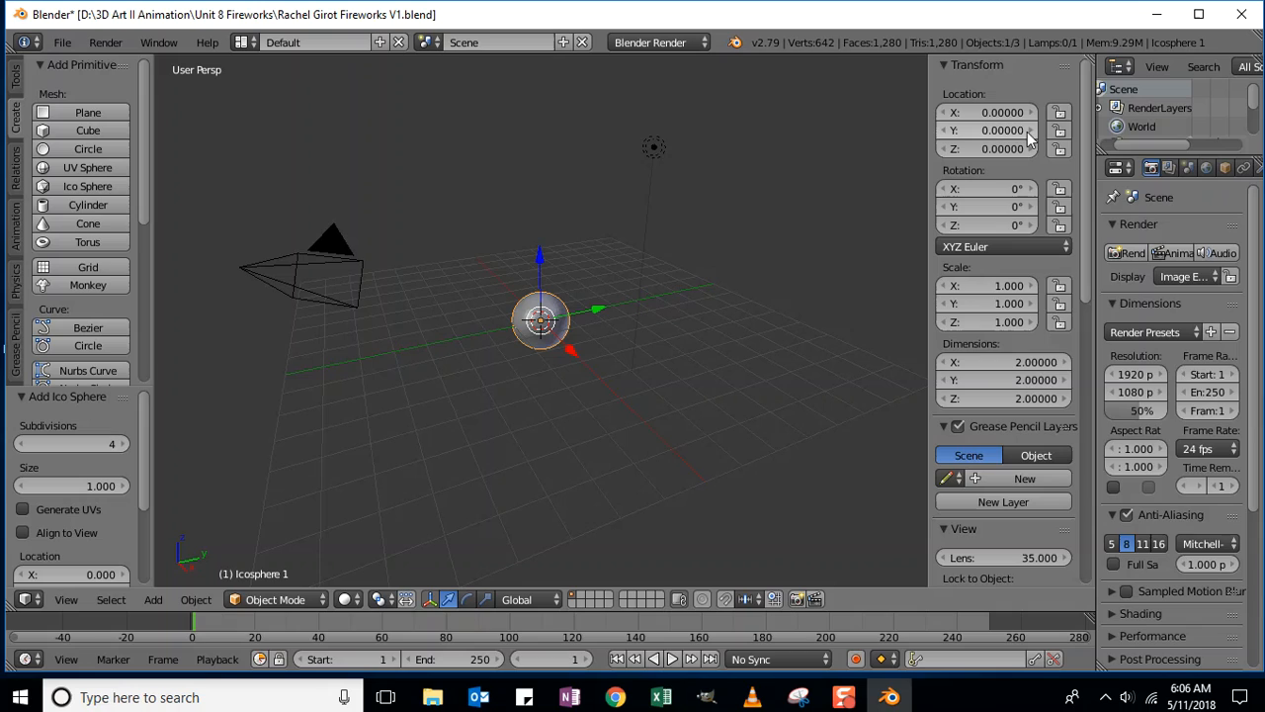
{"action": "left_click", "coordinate": [1002, 148]}
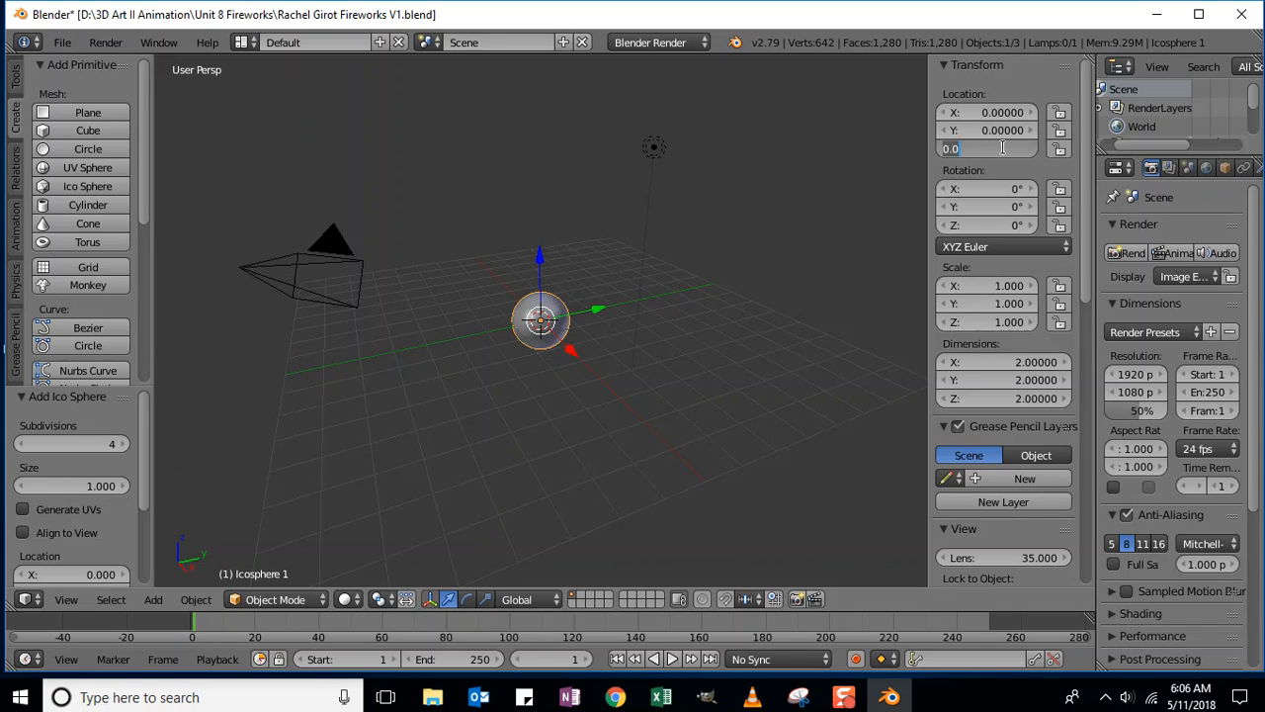
{"action": "type", "text": "6"}
{"action": "key", "text": "Return"}
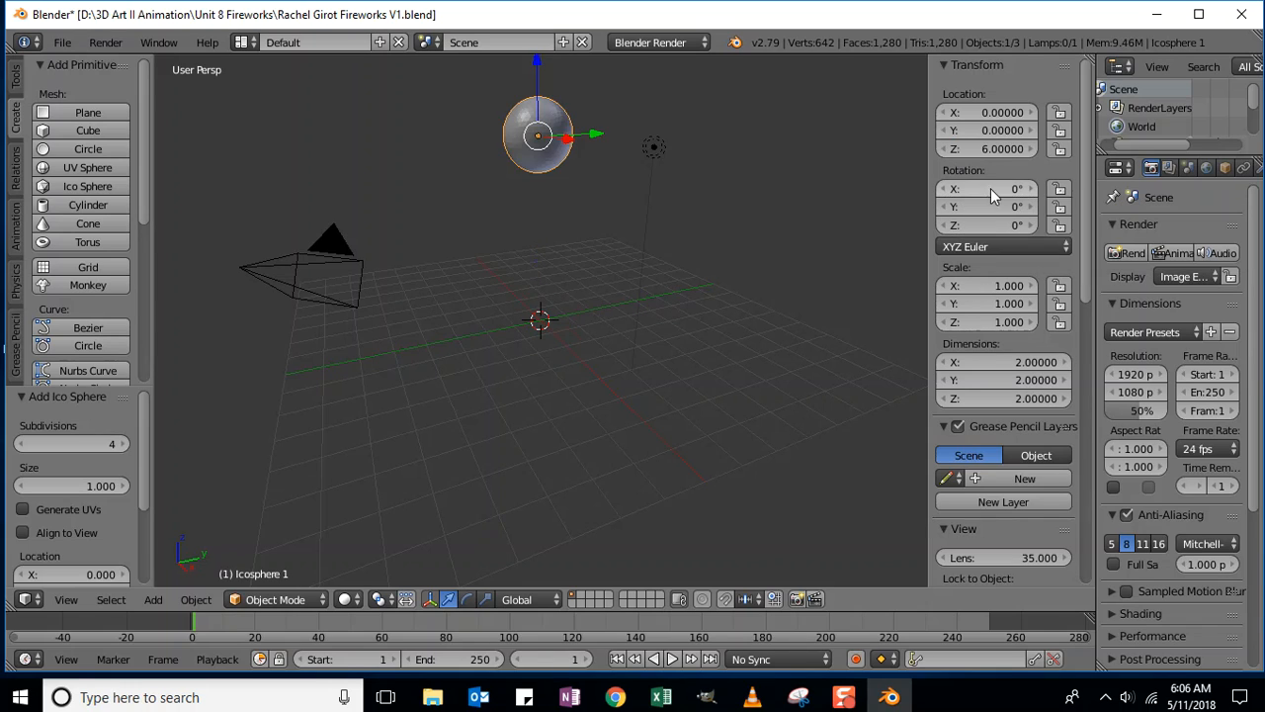
- Scale Icosphere 1 uniformly to 0.149 on X, Y and Z
{"action": "left_click", "coordinate": [1002, 287]}
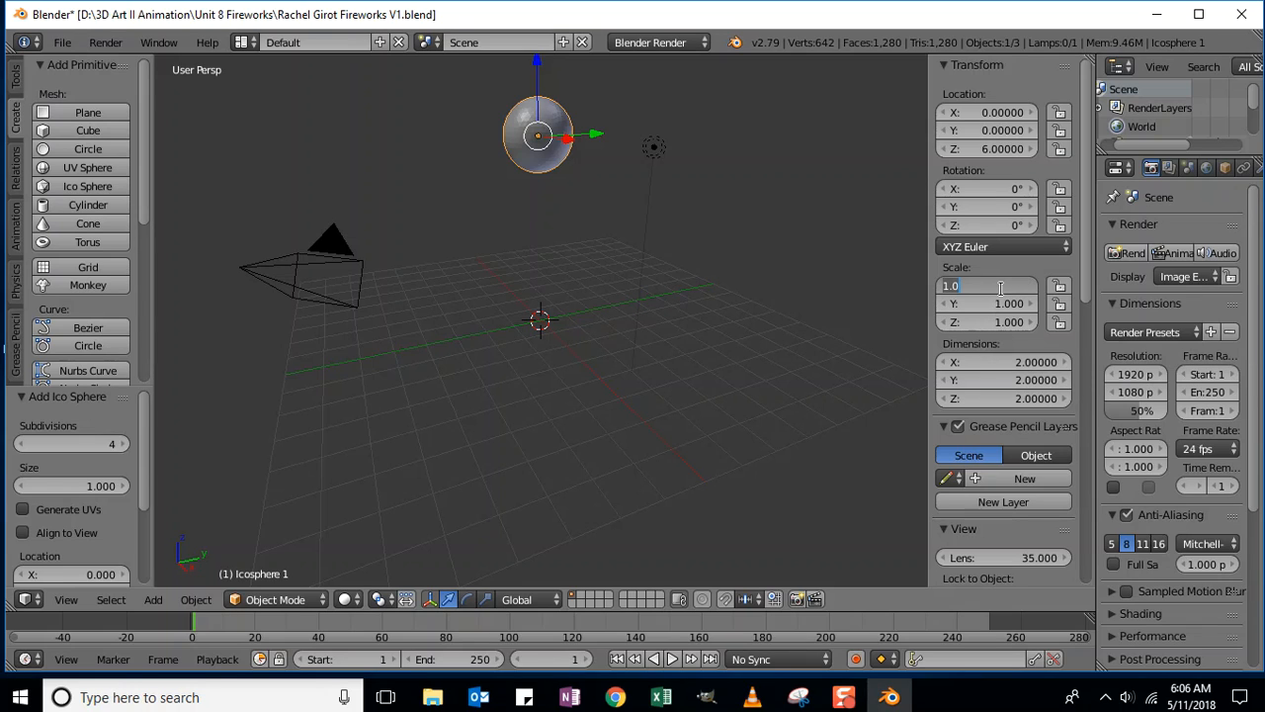
{"action": "type", "text": ".149"}
{"action": "key", "text": "Tab"}
{"action": "type", "text": ".149"}
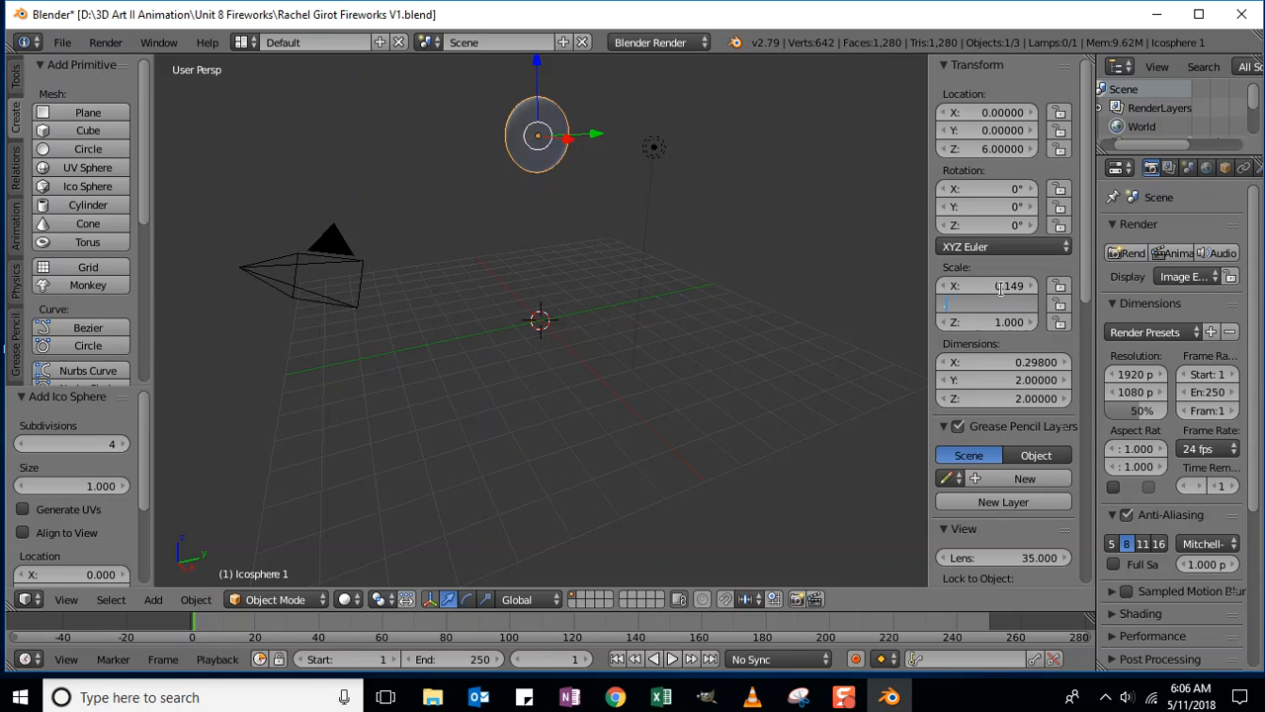
{"action": "key", "text": "Tab"}
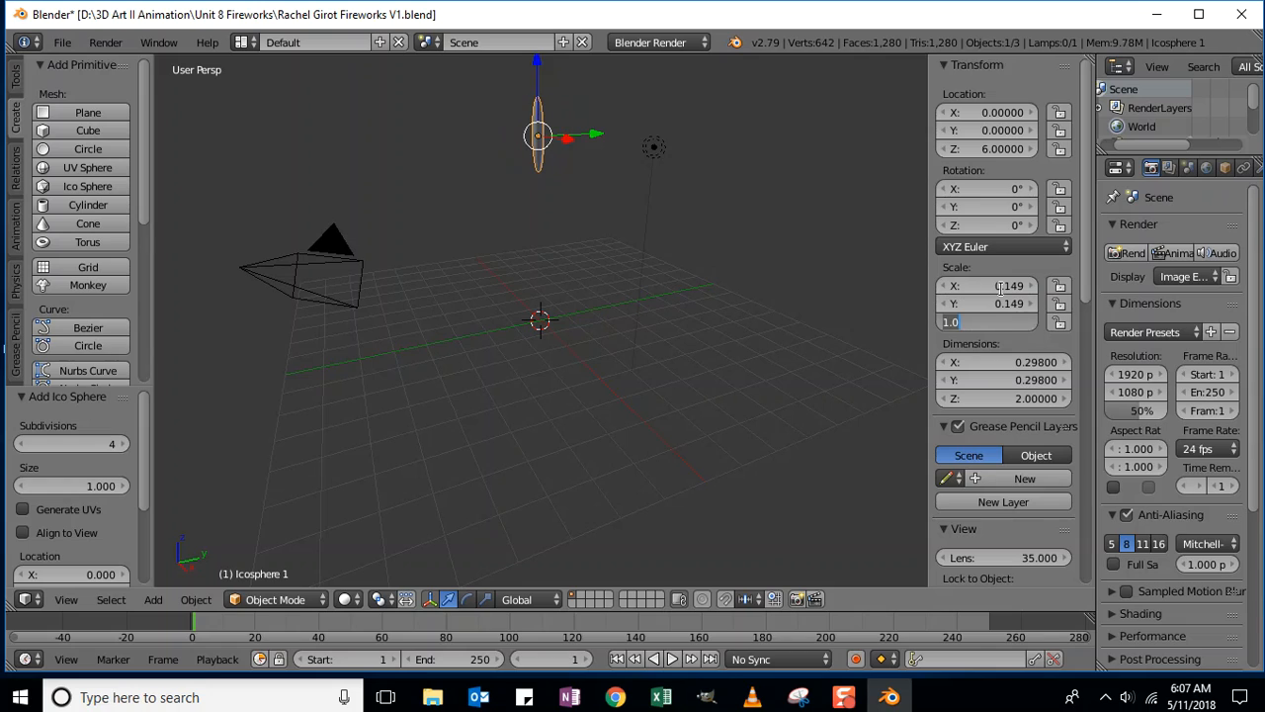
{"action": "type", "text": ".149"}
{"action": "key", "text": "Return"}
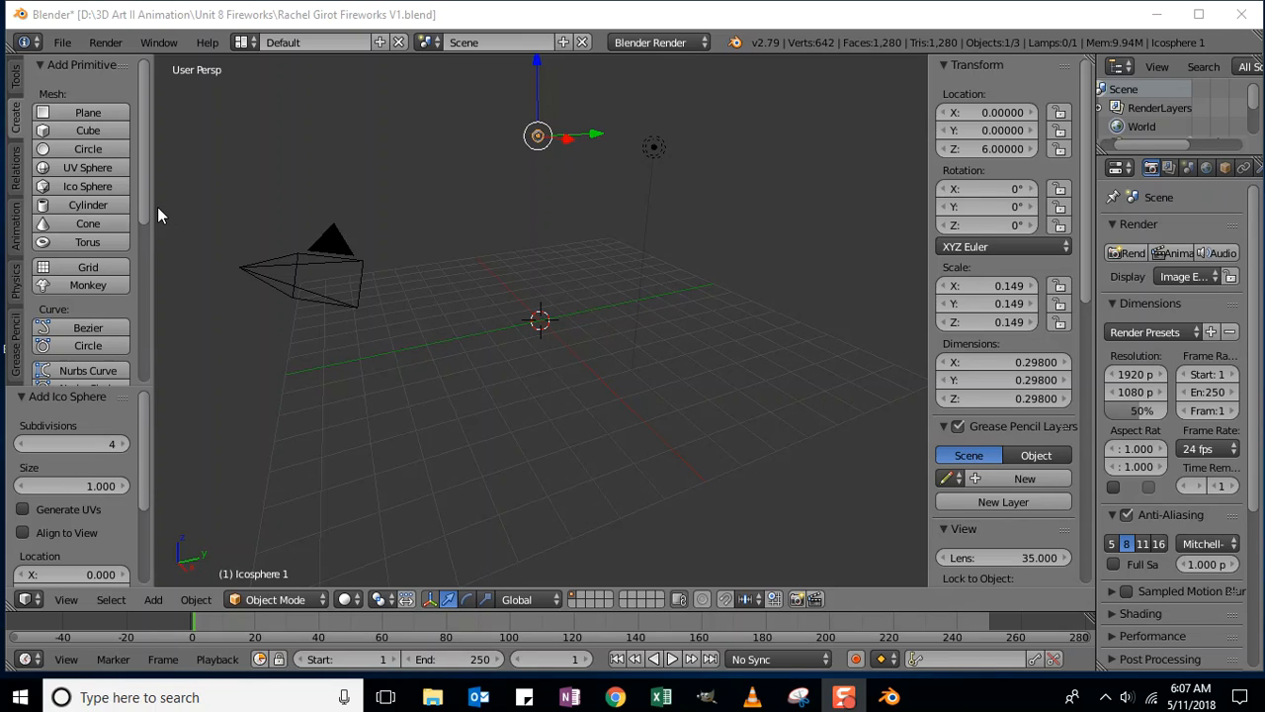
- Add a second icosphere at the origin with 5 subdivisions
{"action": "left_click", "coordinate": [76, 187]}
{"action": "left_click", "coordinate": [78, 445]}
{"action": "type", "text": "5"}
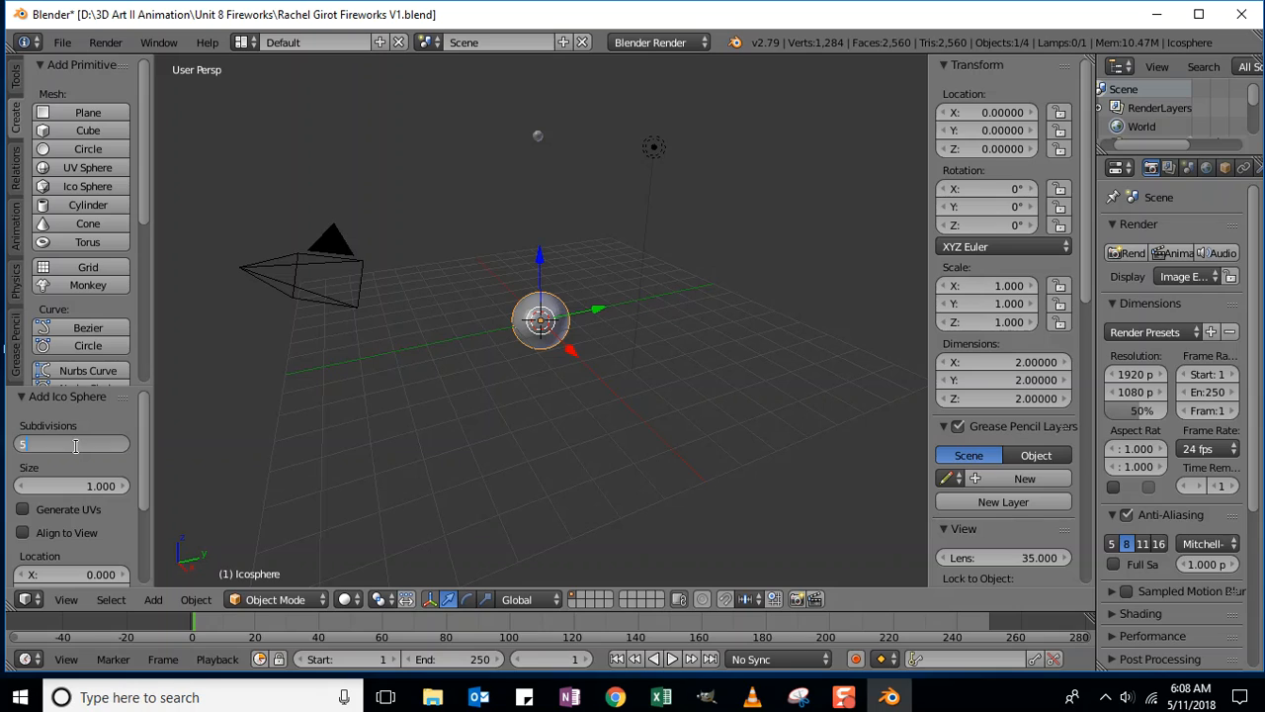
{"action": "key", "text": "Return"}
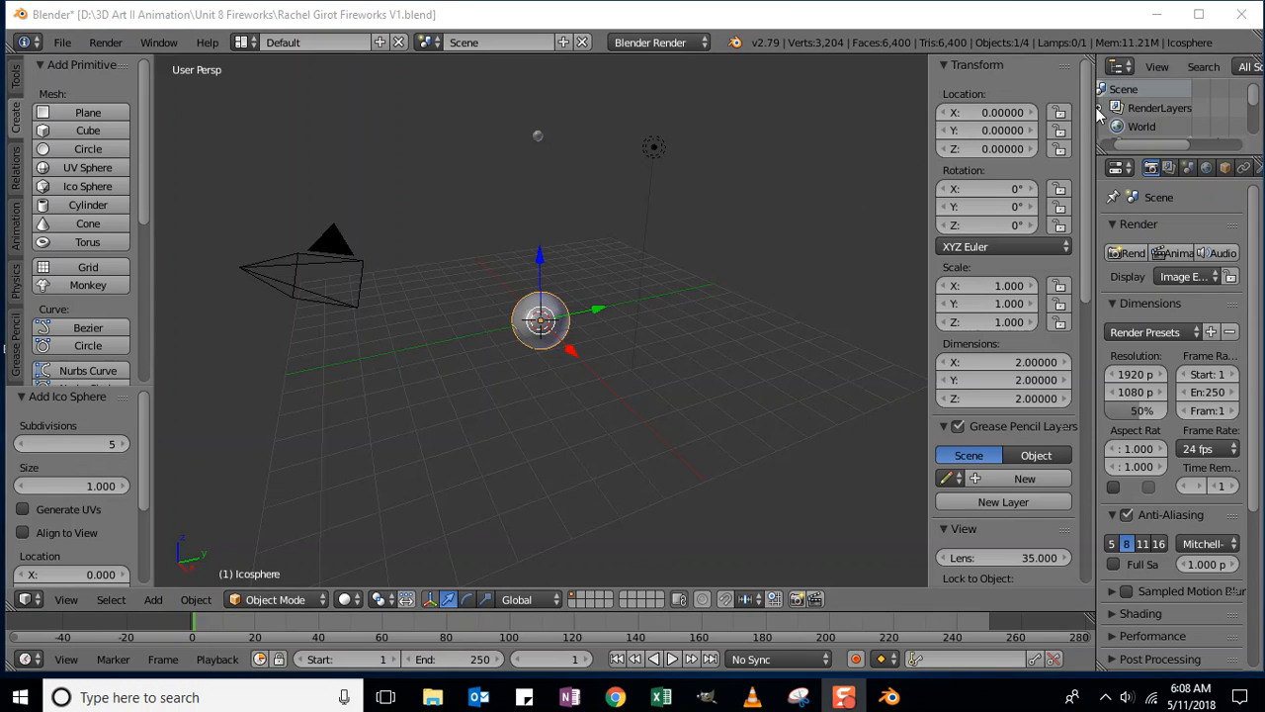
- Rename the new sphere 'Icosphere 2' and raise it to Z 5.5
{"action": "left_click_drag", "start_coordinate": [1095, 116], "coordinate": [1096, 393]}
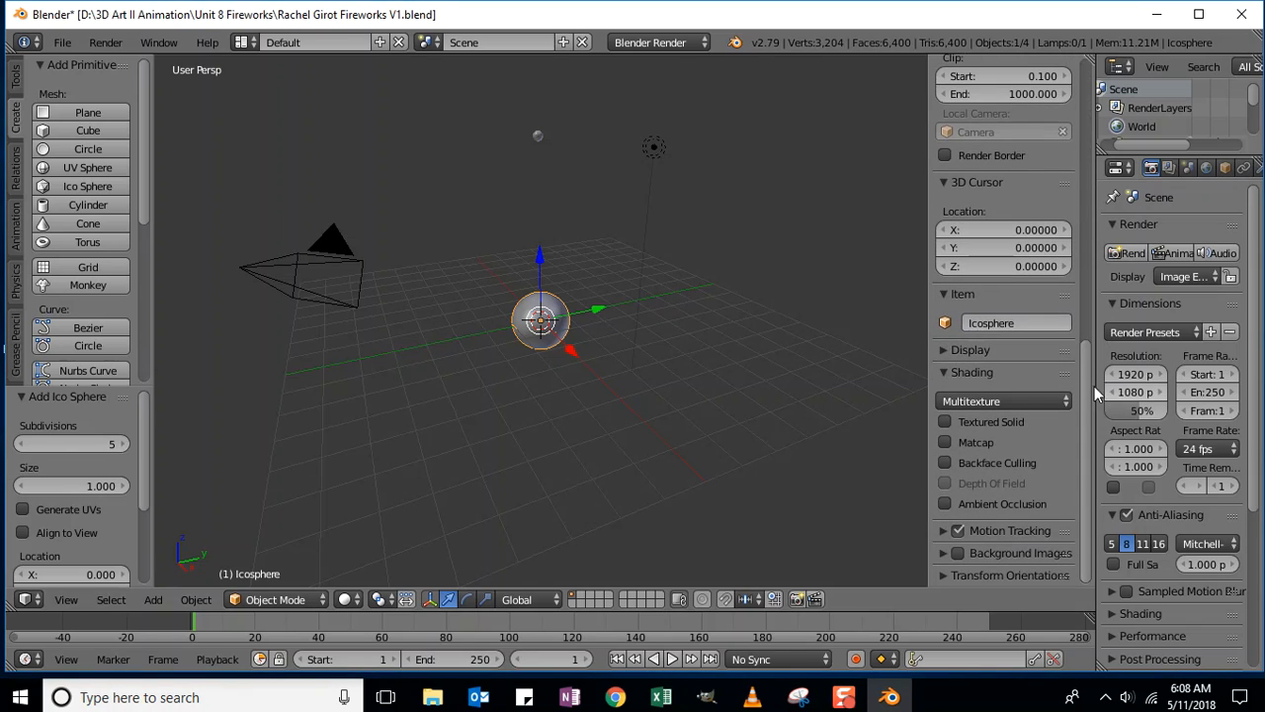
{"action": "left_click", "coordinate": [1040, 322]}
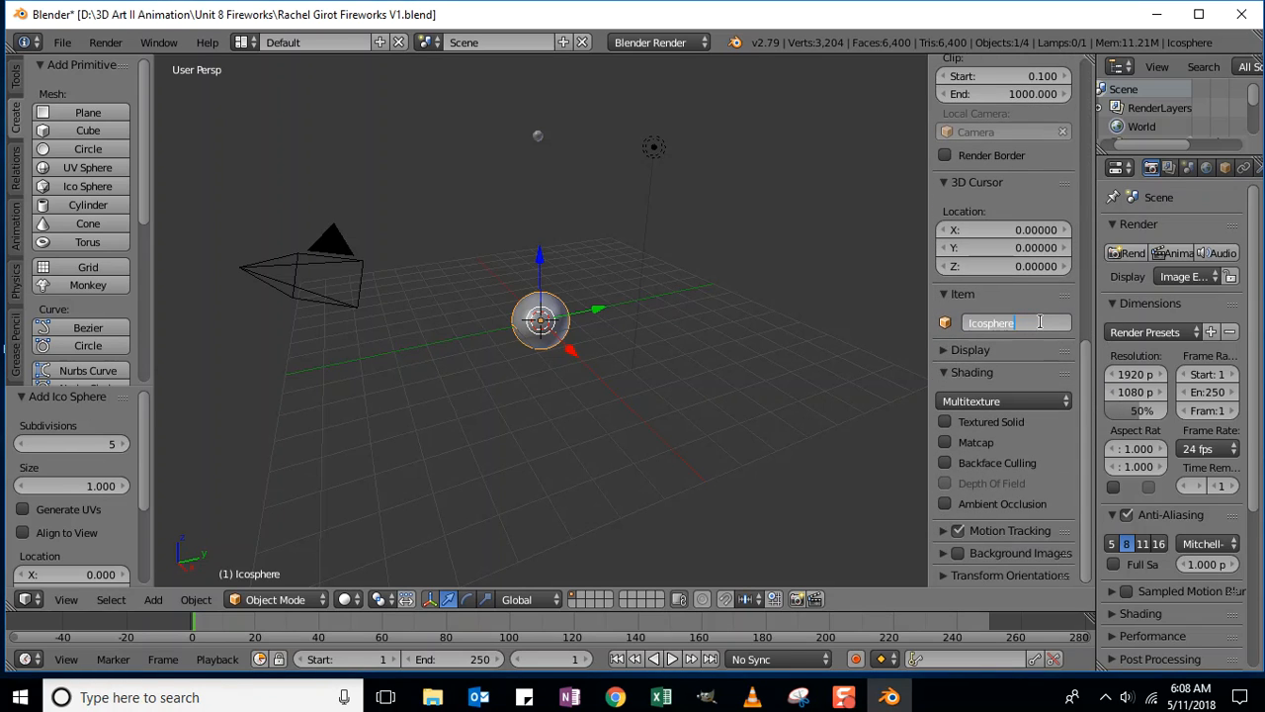
{"action": "type", "text": "2"}
{"action": "key", "text": "Return"}
{"action": "left_click_drag", "start_coordinate": [1087, 374], "coordinate": [1087, 89]}
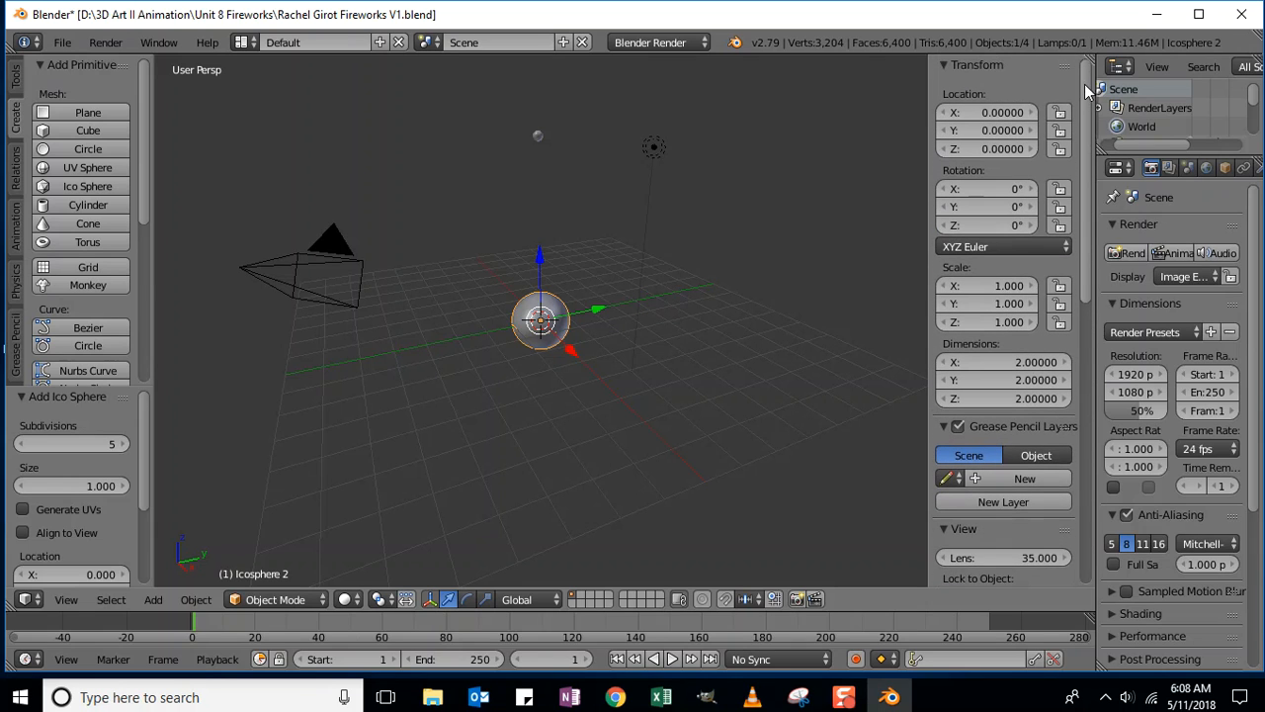
{"action": "left_click", "coordinate": [1003, 149]}
{"action": "type", "text": "5.5"}
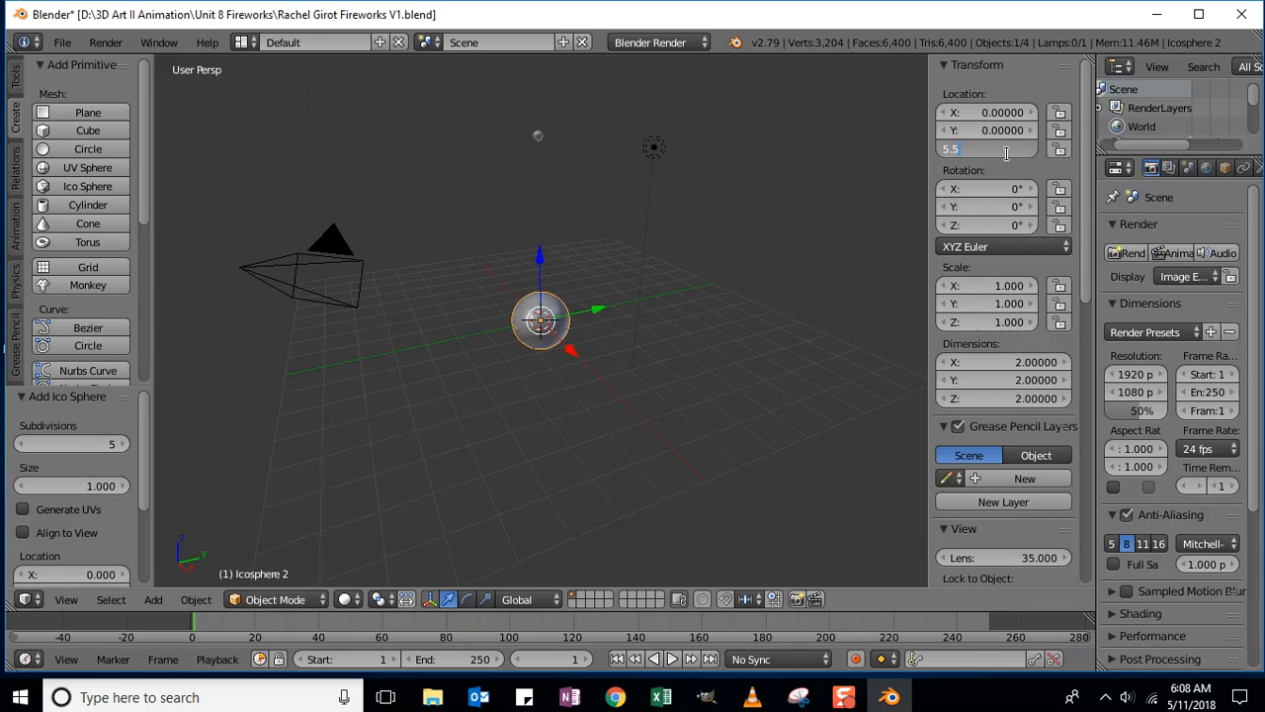
{"action": "key", "text": "Return"}
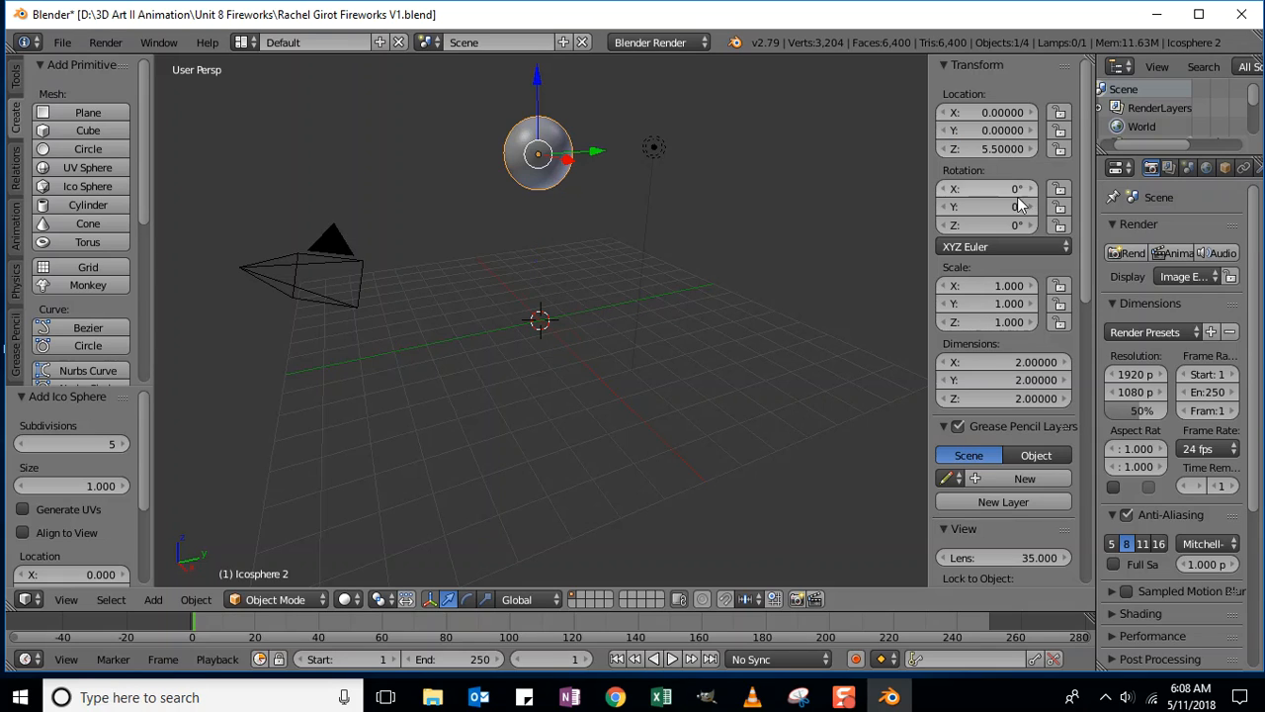
- Scale Icosphere 2 uniformly to 0.149 on X, Y and Z
{"action": "left_click", "coordinate": [1004, 286]}
{"action": "key", "text": "BackSpace"}
{"action": "type", "text": ".149"}
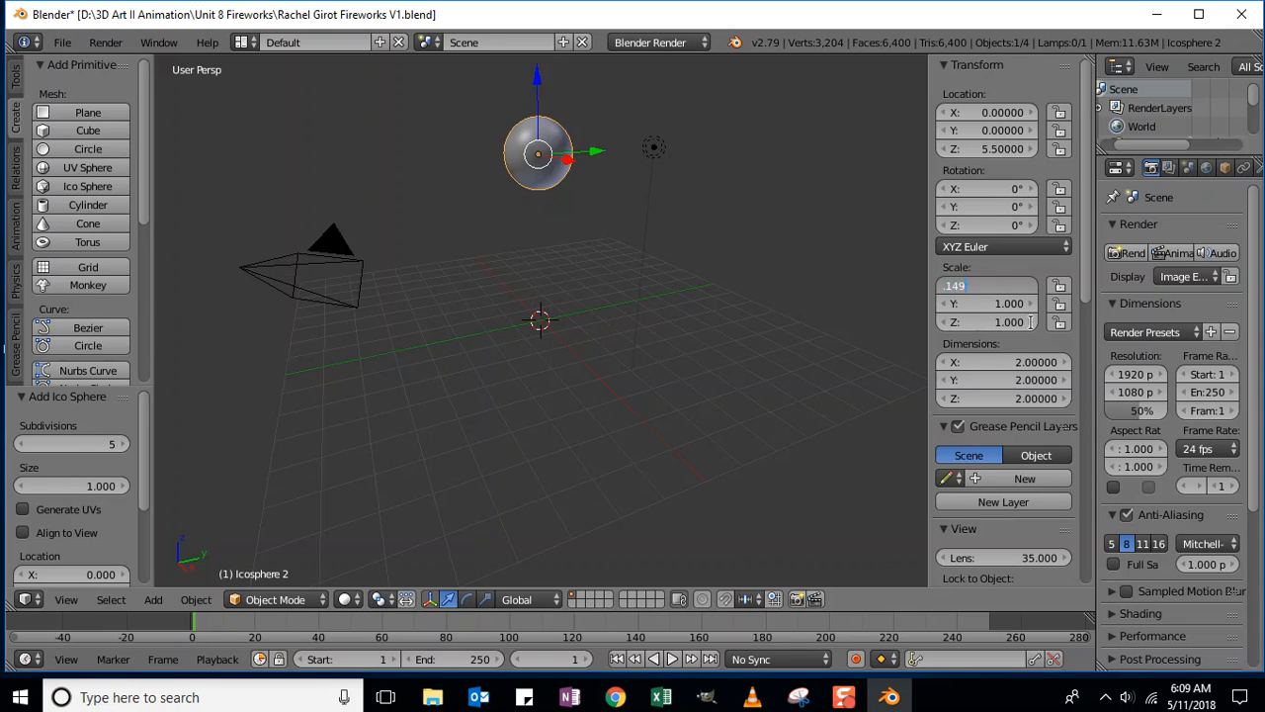
{"action": "key", "text": "Tab"}
{"action": "key", "text": "BackSpace"}
{"action": "type", "text": ".149"}
{"action": "key", "text": "Tab"}
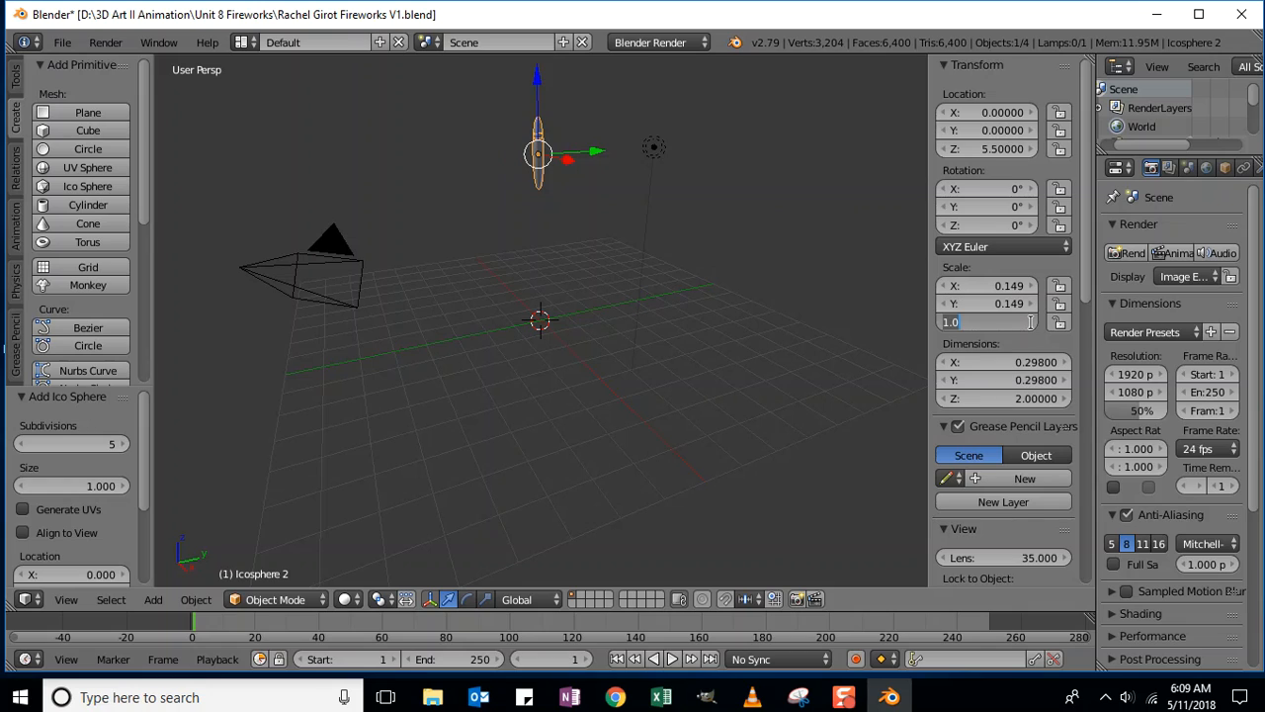
{"action": "key", "text": "BackSpace"}
{"action": "type", "text": ".149"}
{"action": "key", "text": "Return"}
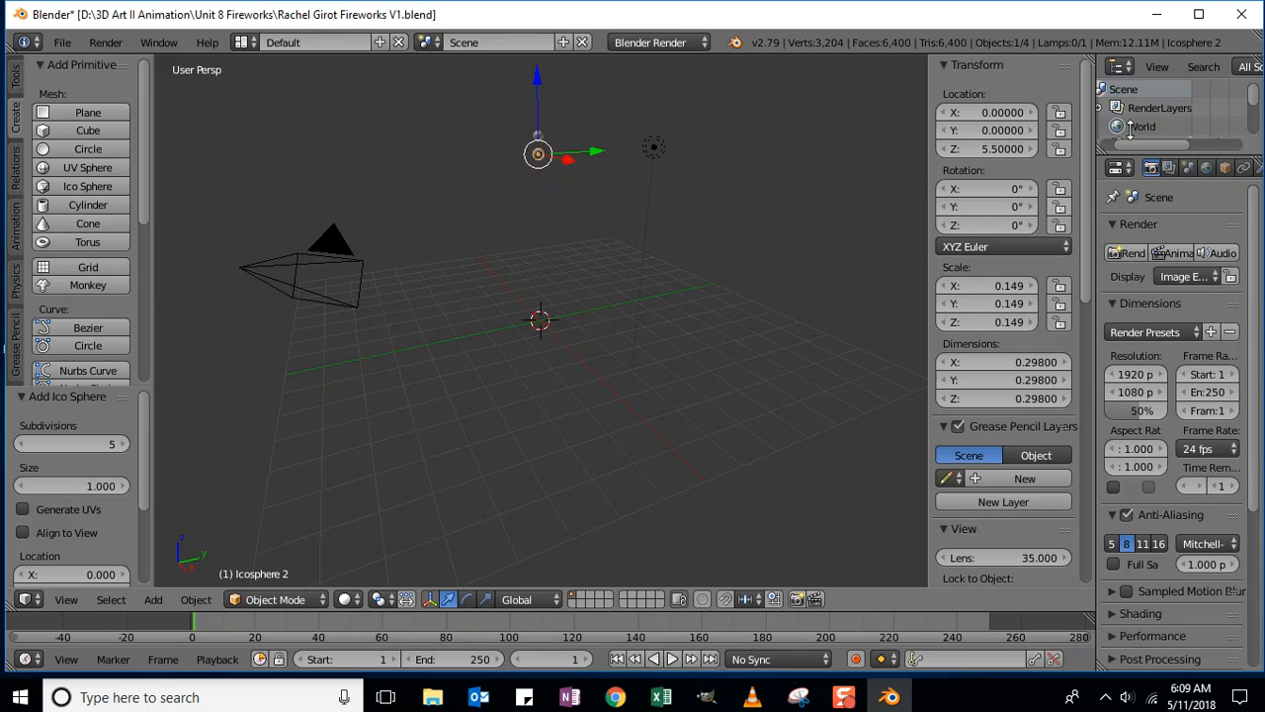
{"action": "key", "text": "alt+Tab"}
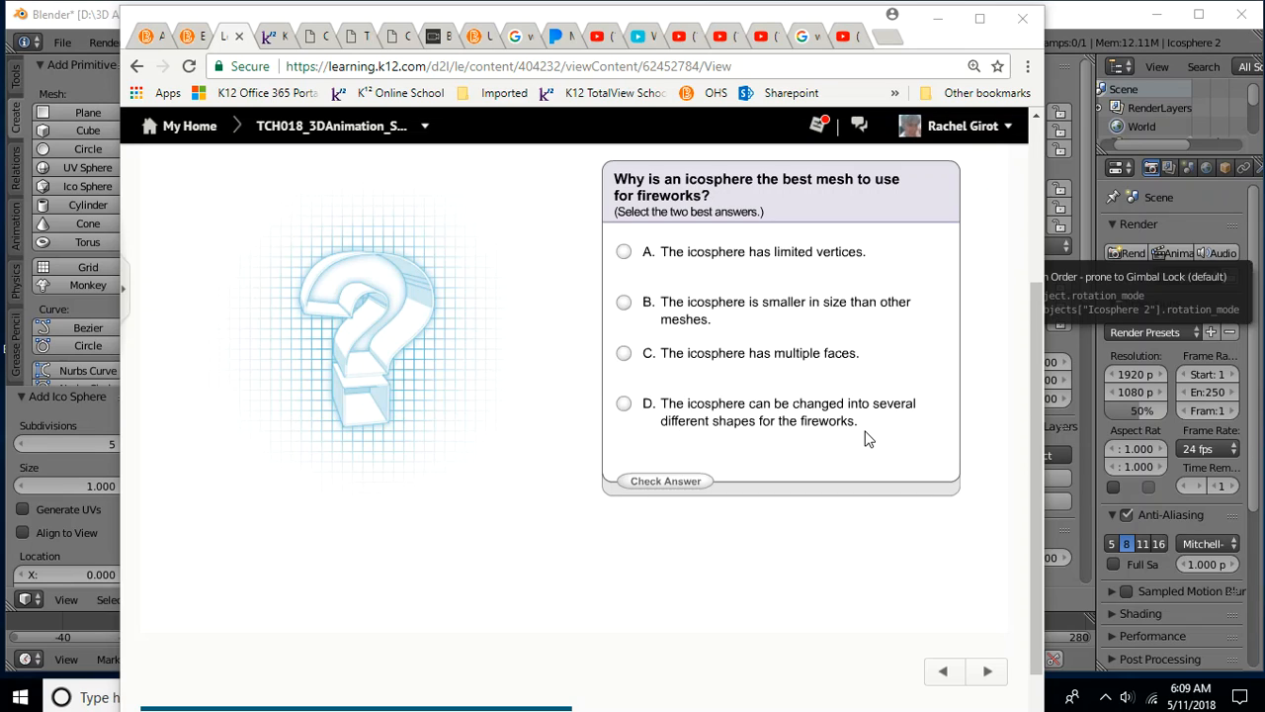
- Pick answers C (multiple faces) and D (changeable shapes) in the quiz and check them
{"action": "scroll", "coordinate": [865, 439], "scroll_direction": "up", "scroll_amount": 1}
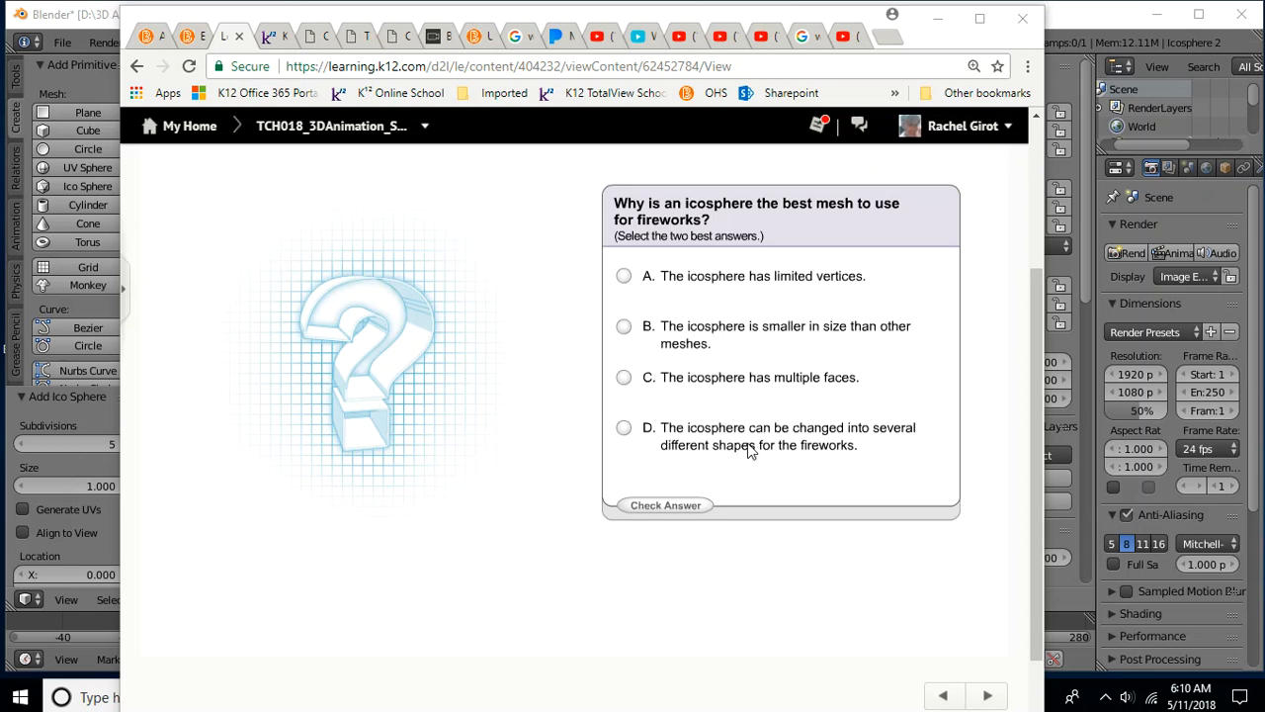
{"action": "left_click", "coordinate": [624, 381]}
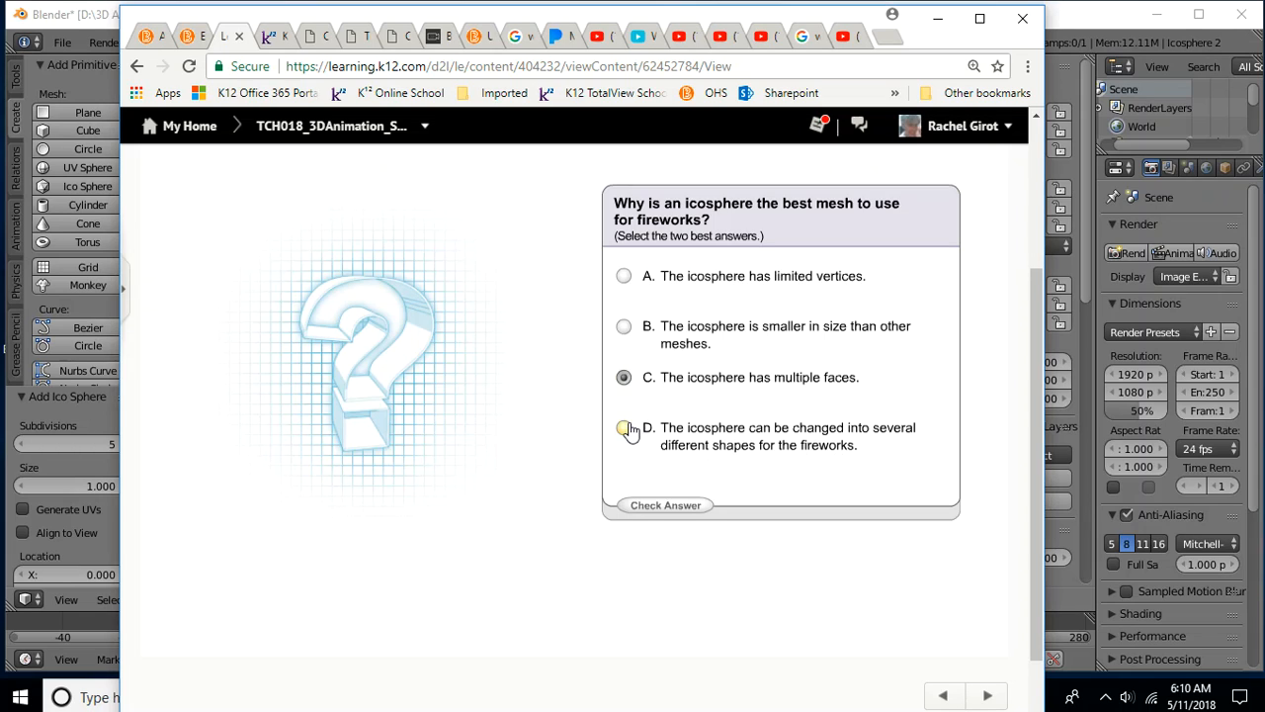
{"action": "left_click", "coordinate": [625, 431]}
{"action": "left_click", "coordinate": [668, 507]}
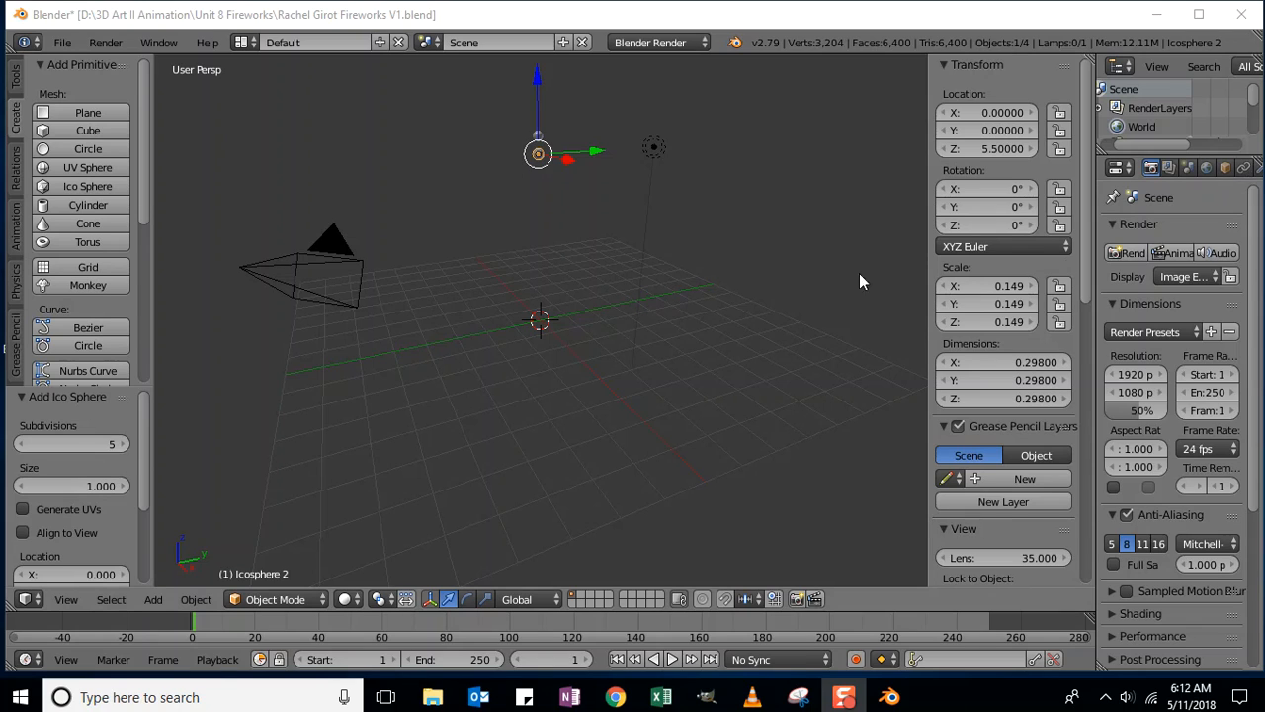
- Select Icosphere 1 and widen the Properties editor
{"action": "right_click", "coordinate": [539, 137]}
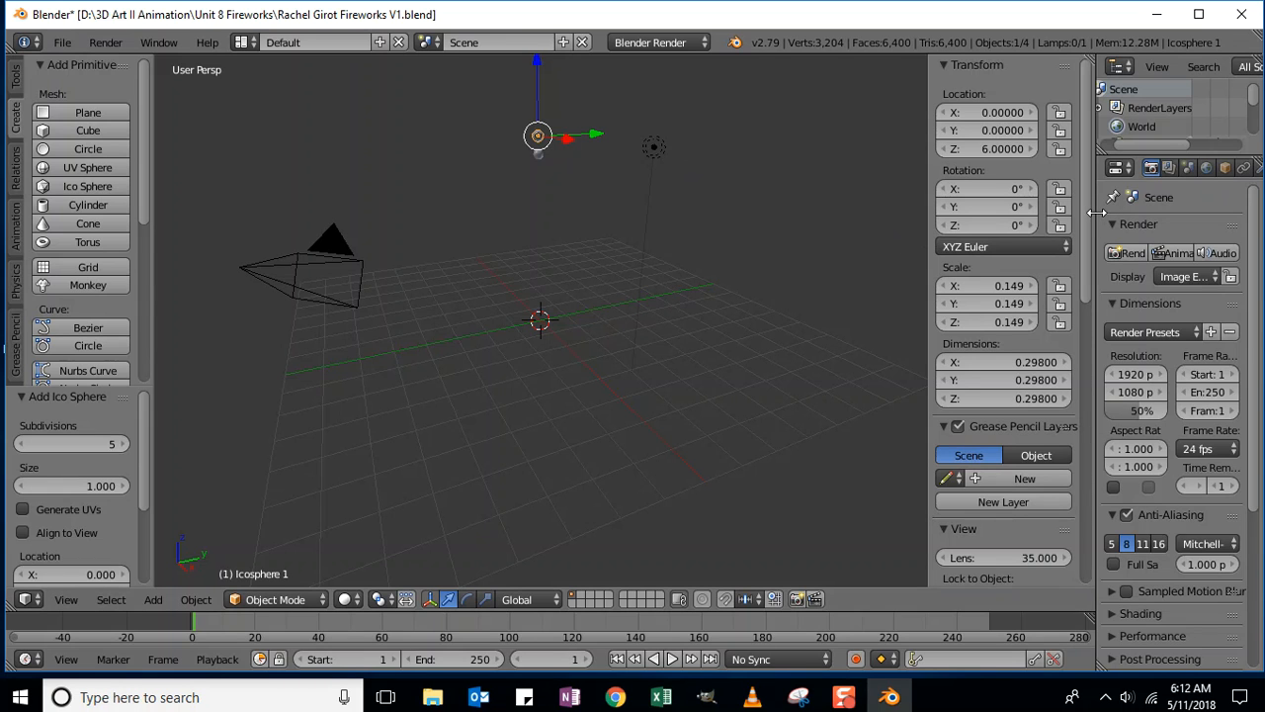
{"action": "left_click_drag", "start_coordinate": [1056, 220], "coordinate": [932, 233]}
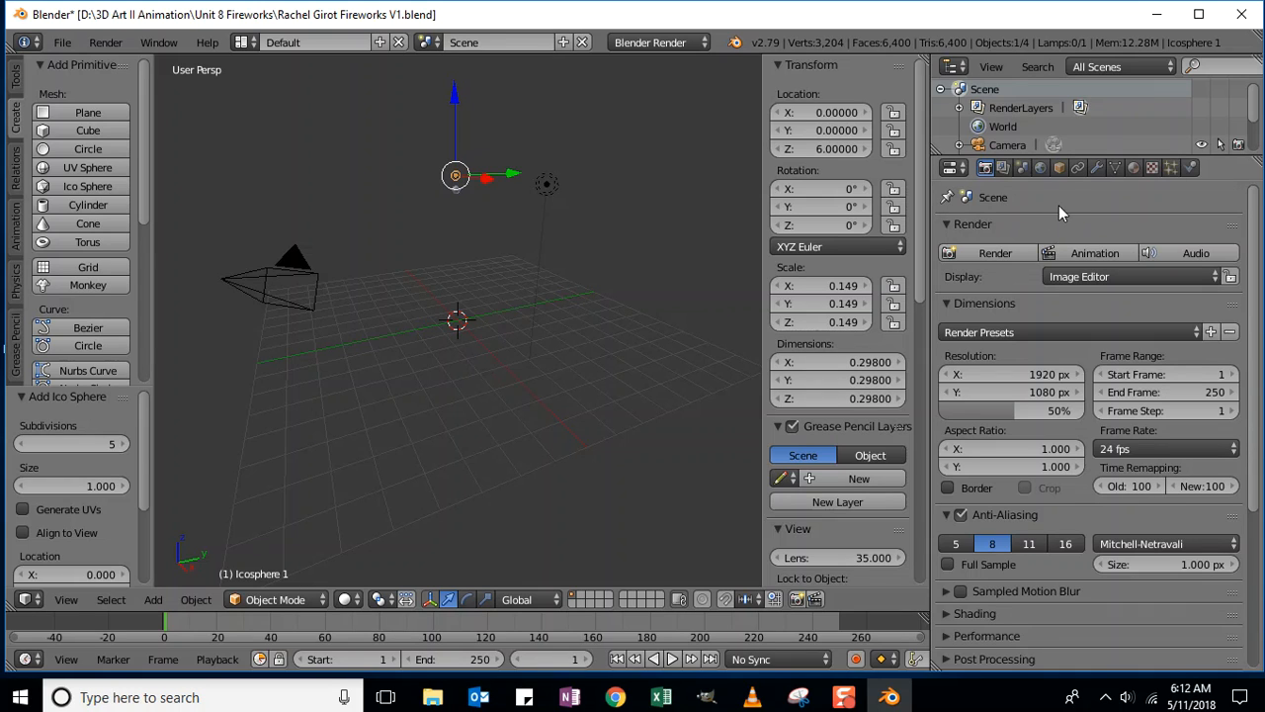
- Add a default particle system (1000 particles, frames 1–200, lifetime 50) to Icosphere 1
{"action": "left_click", "coordinate": [1171, 168]}
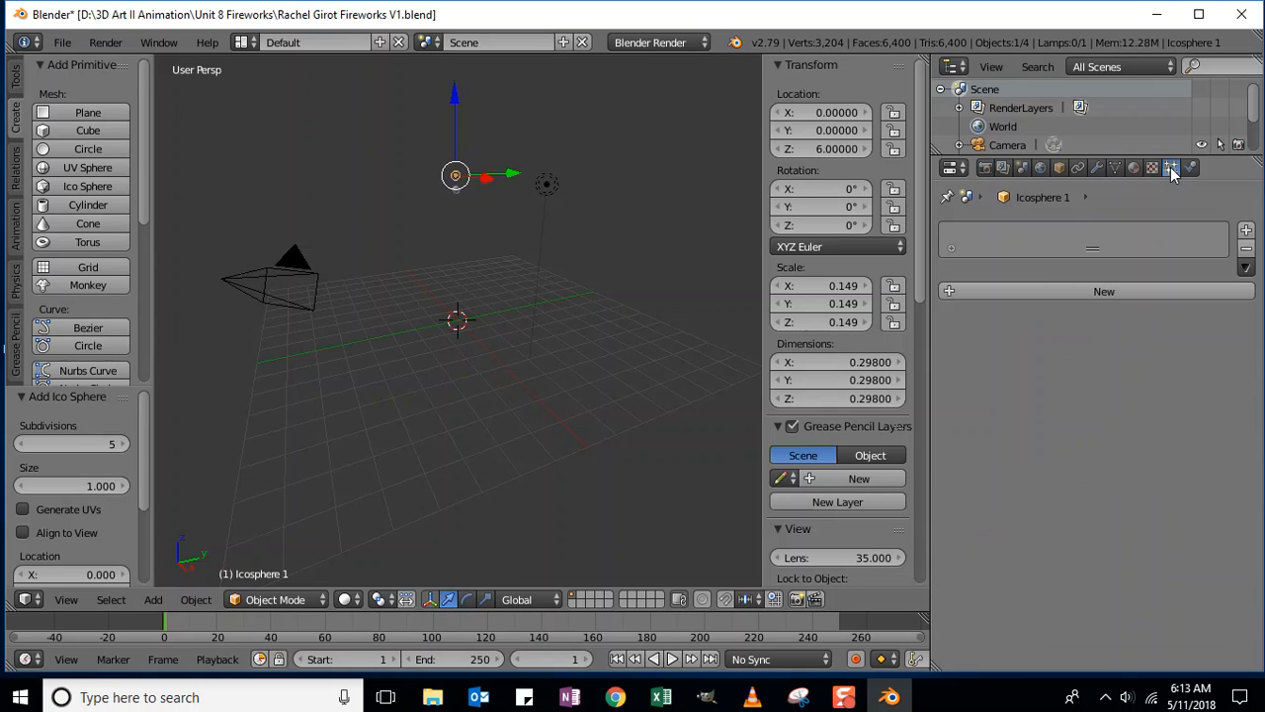
{"action": "left_click", "coordinate": [1247, 234]}
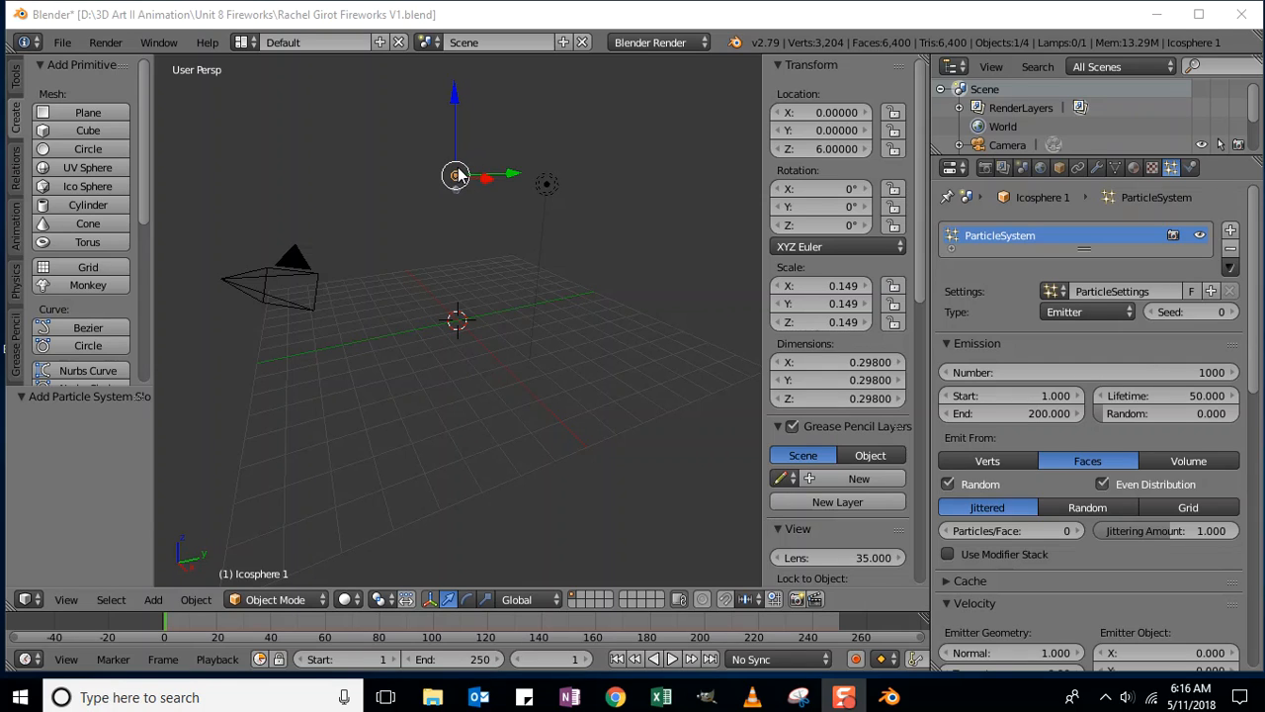
- Add an Explode modifier to Icosphere 1 with the Dead option turned off
{"action": "left_click", "coordinate": [1098, 170]}
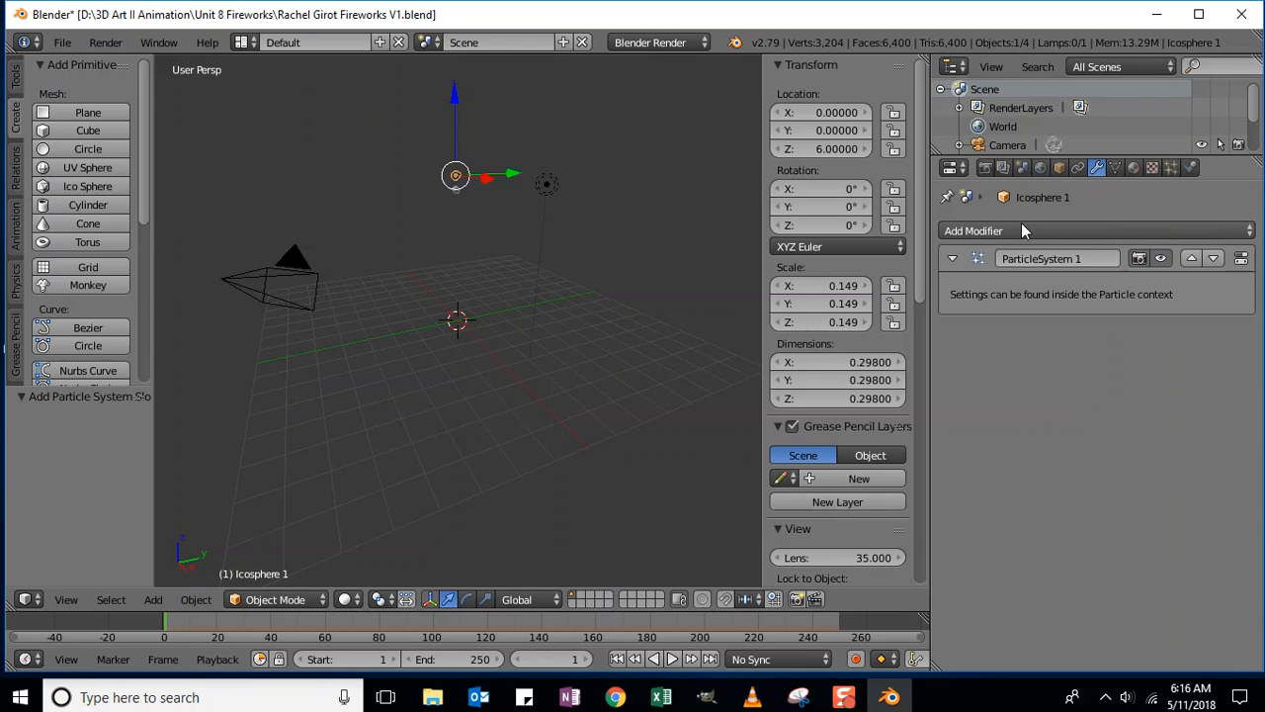
{"action": "left_click", "coordinate": [1075, 234]}
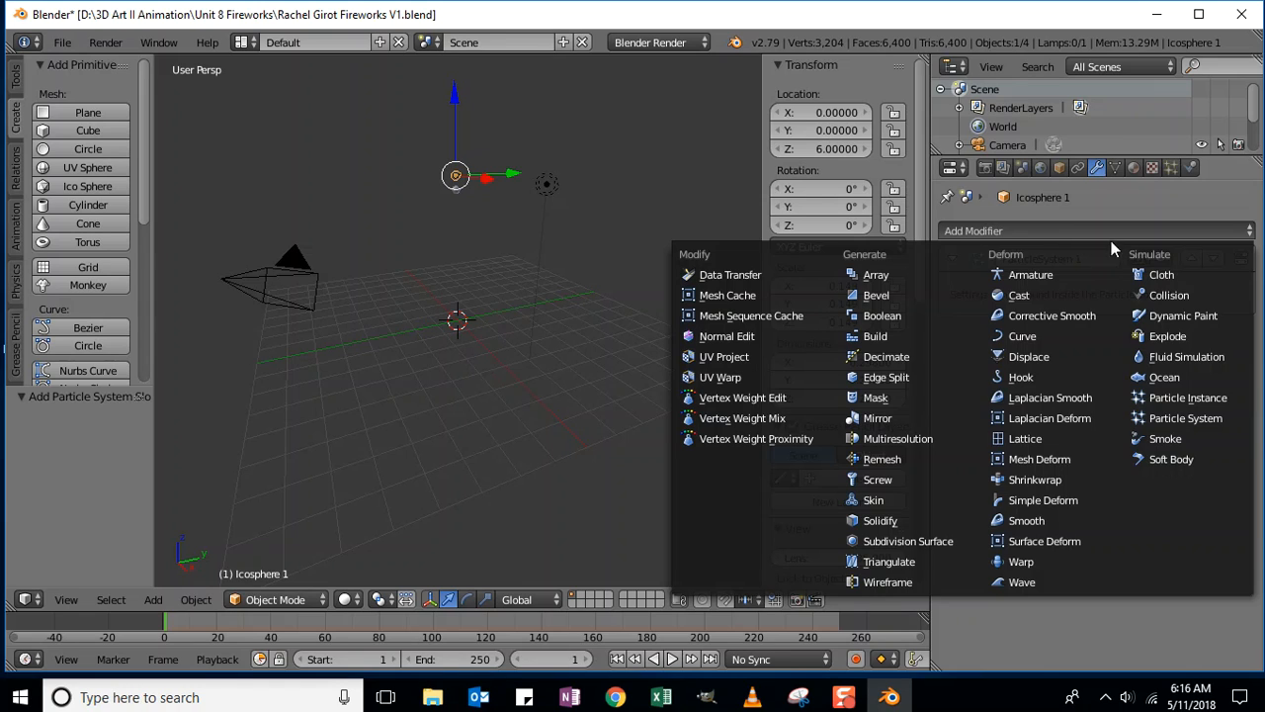
{"action": "left_click", "coordinate": [1191, 342]}
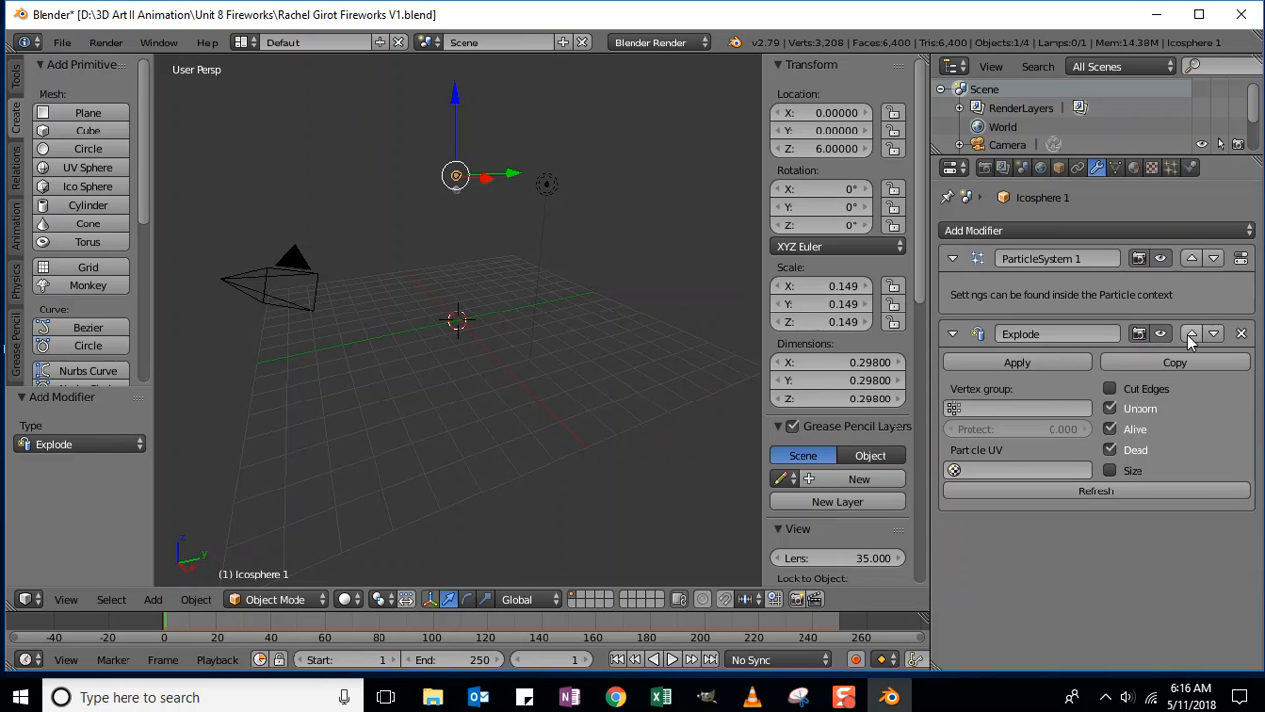
{"action": "left_click", "coordinate": [1111, 450]}
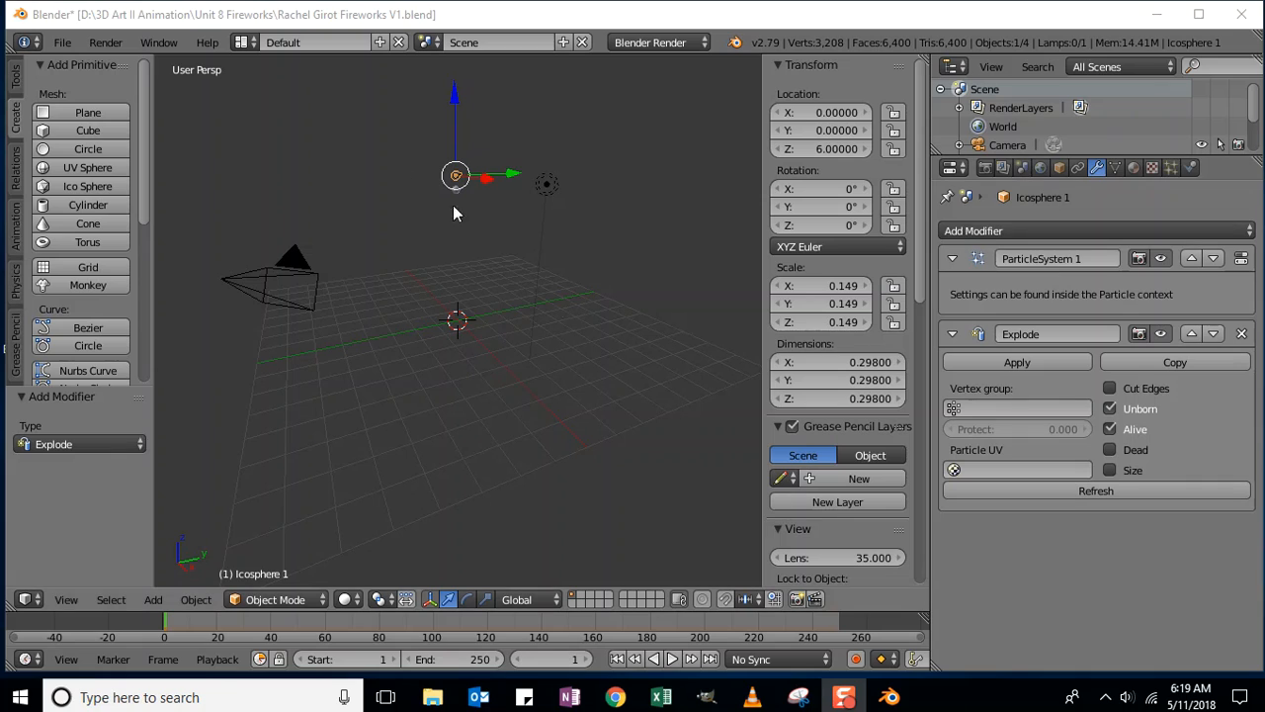
- Set Icosphere 1's emission End to frame 2, lifetime Random to 0.3 and Lifetime to 24
{"action": "left_click", "coordinate": [1171, 167]}
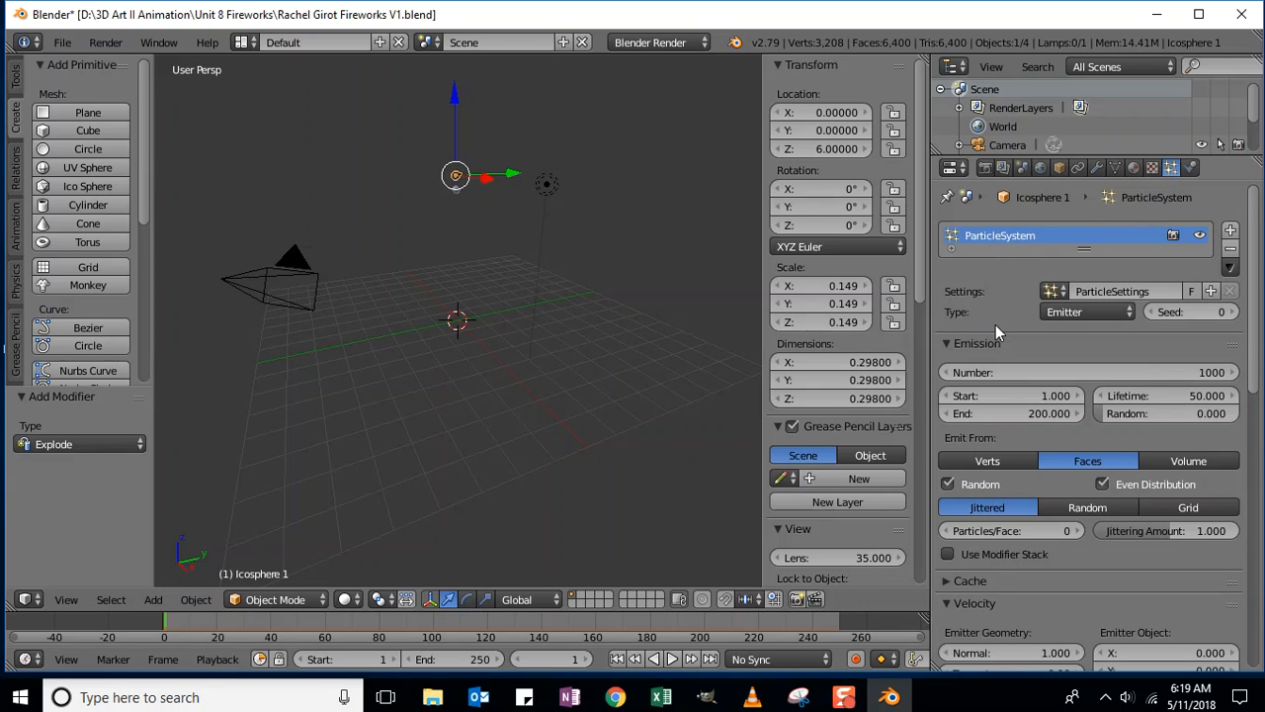
{"action": "scroll", "coordinate": [994, 324], "scroll_direction": "down", "scroll_amount": 3}
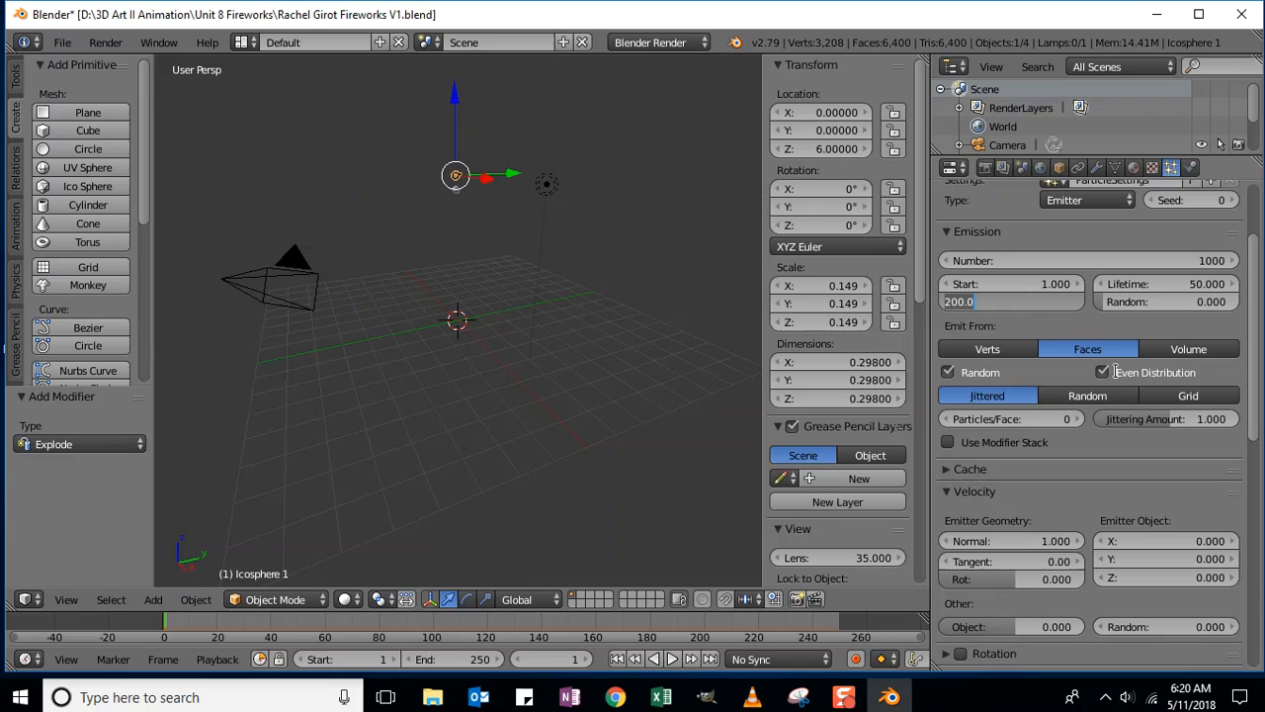
{"action": "type", "text": "2"}
{"action": "key", "text": "Return"}
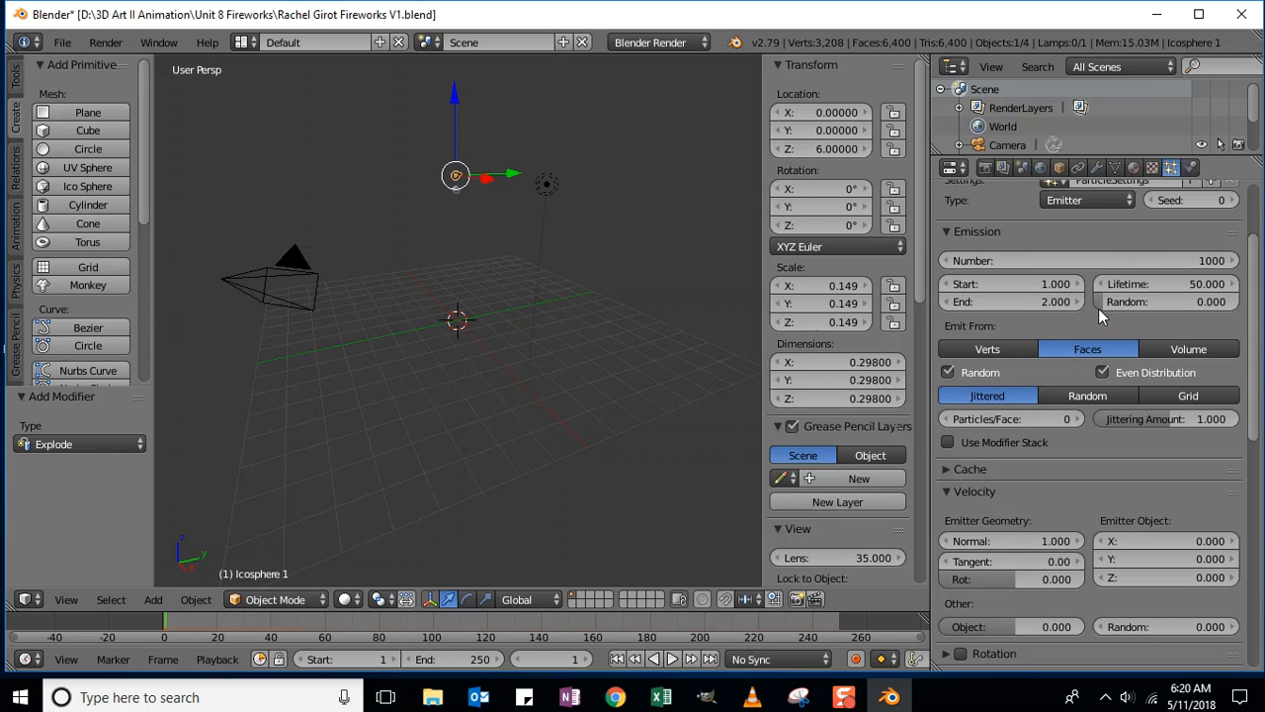
{"action": "left_click", "coordinate": [1200, 302]}
{"action": "key", "text": "BackSpace"}
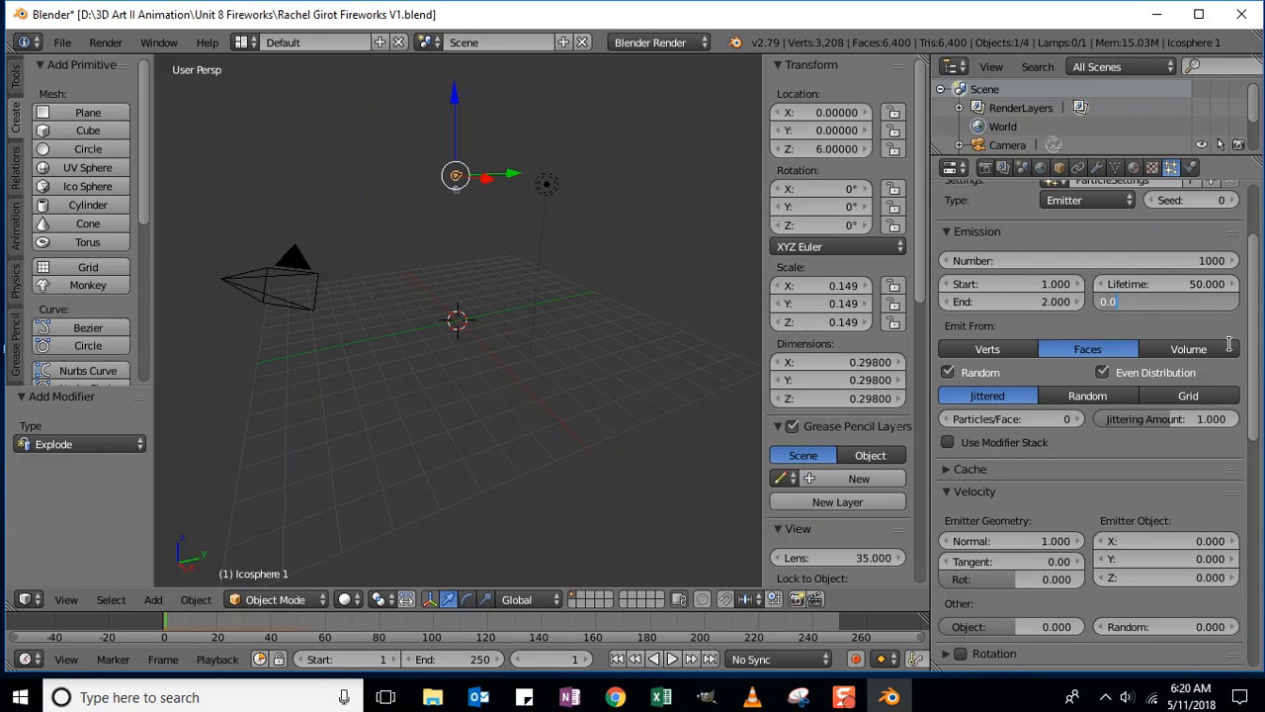
{"action": "type", "text": "3"}
{"action": "key", "text": "Return"}
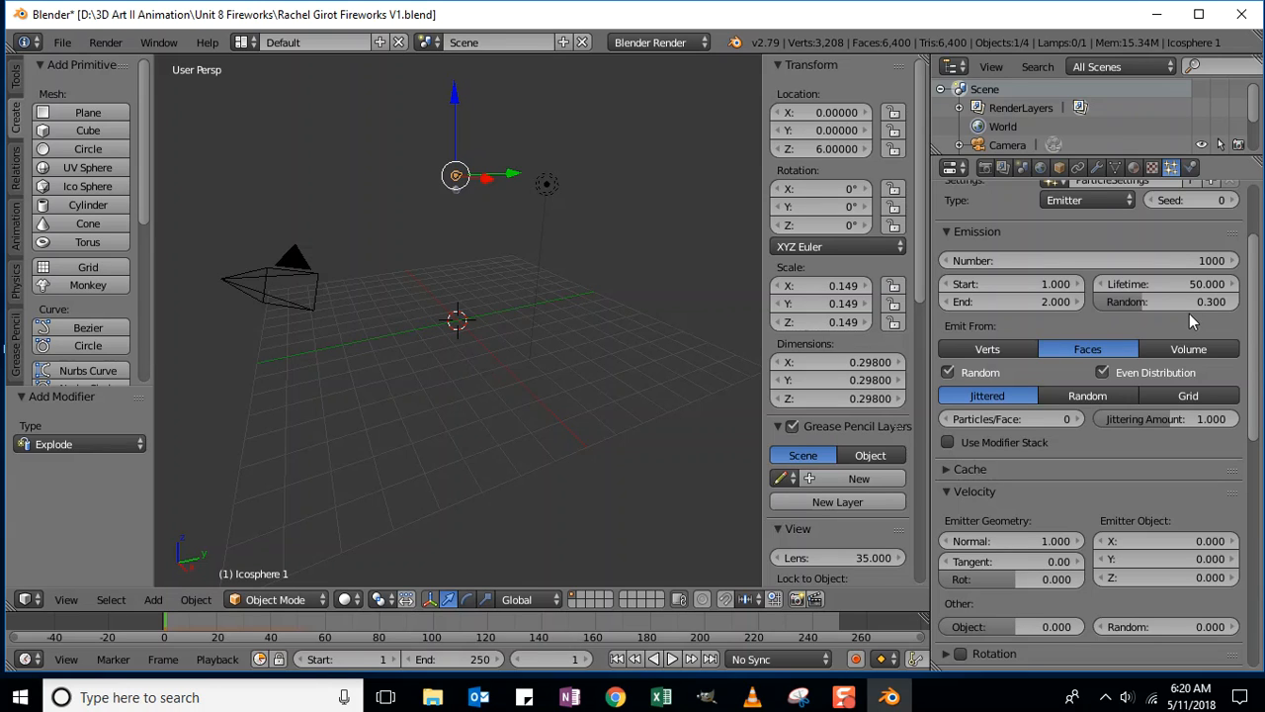
{"action": "left_click", "coordinate": [1157, 284]}
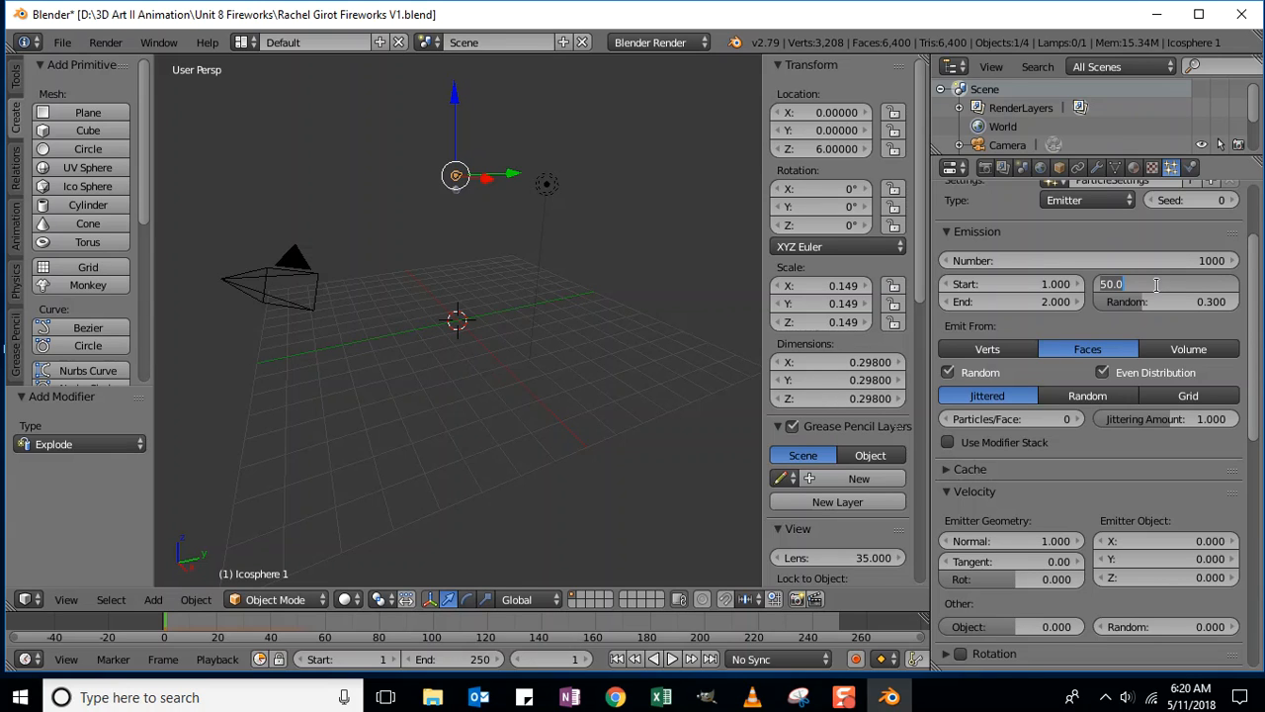
{"action": "type", "text": "24"}
{"action": "key", "text": "Return"}
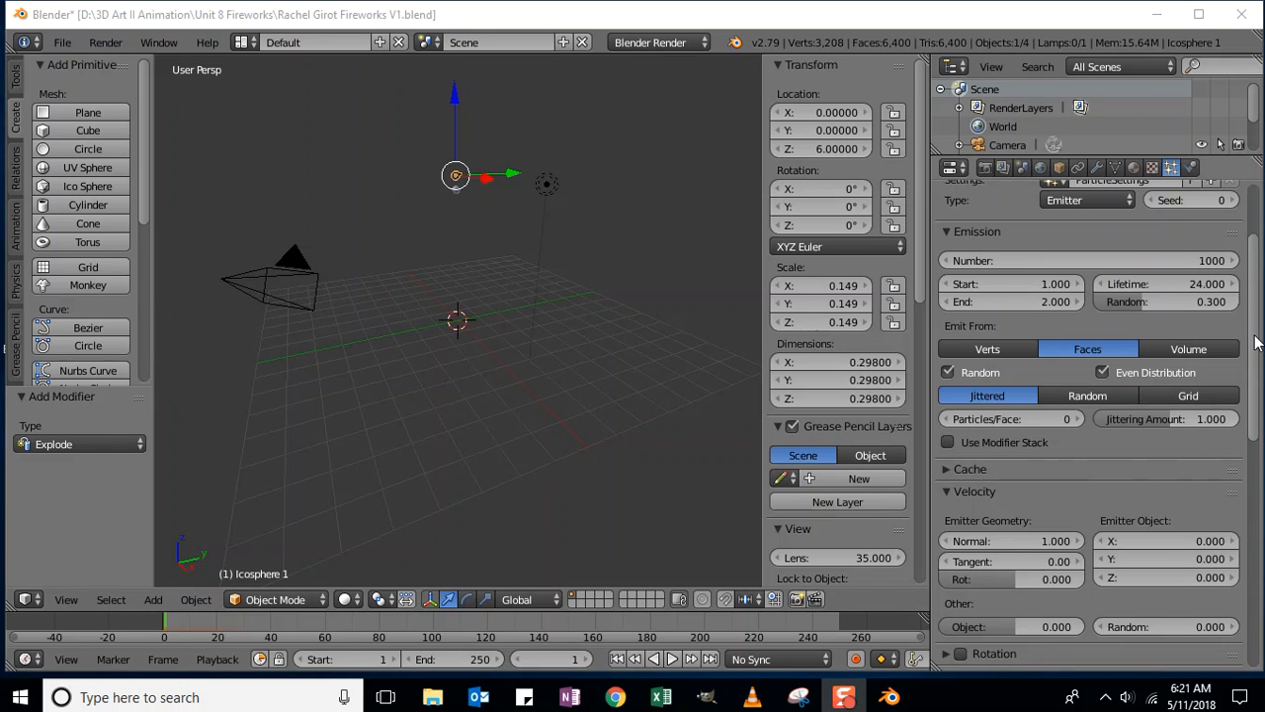
{"action": "scroll", "coordinate": [1255, 342], "scroll_direction": "down", "scroll_amount": 6}
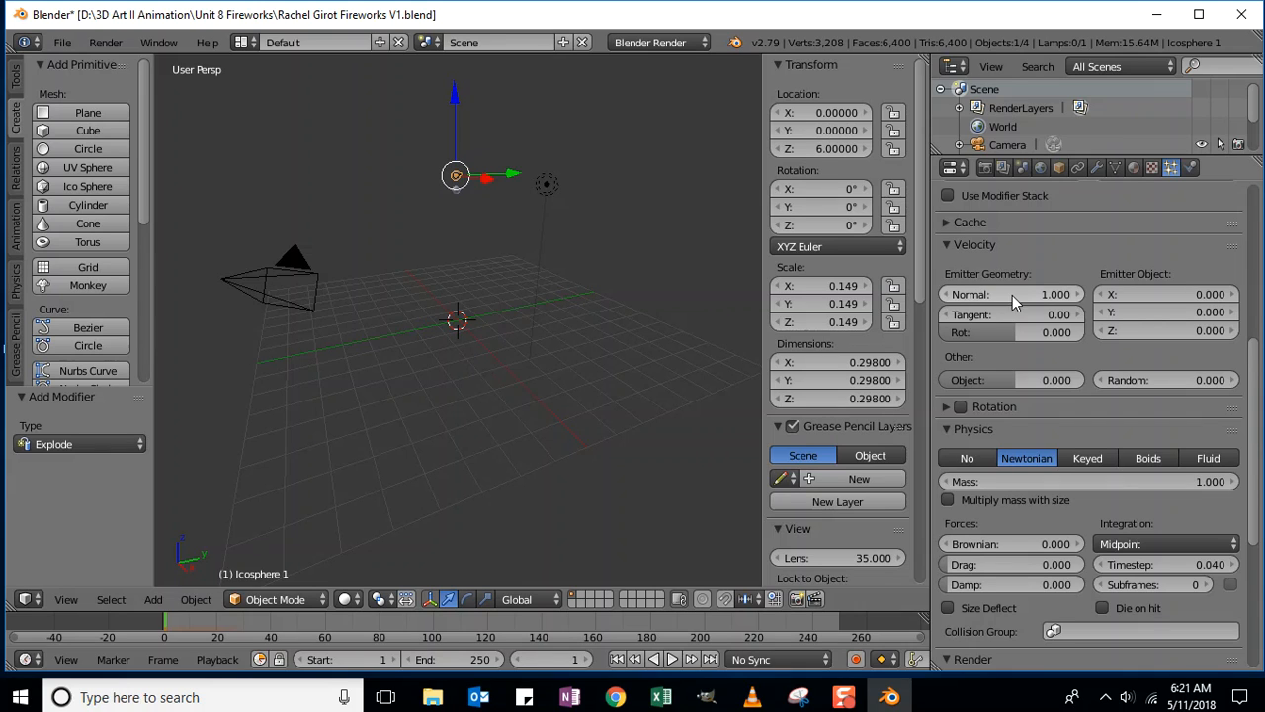
- Give Icosphere 1's particles a Normal velocity of 5 and tick Rotation
{"action": "left_click", "coordinate": [1056, 293]}
{"action": "type", "text": "5"}
{"action": "key", "text": "Return"}
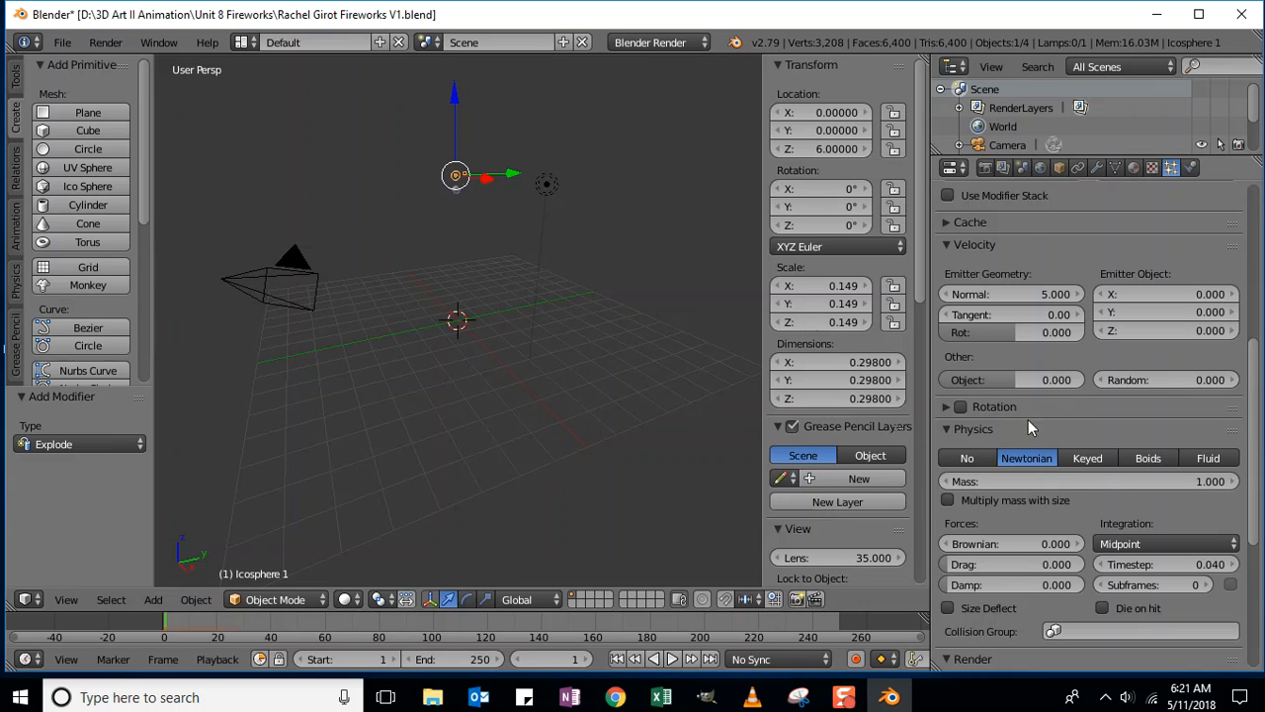
{"action": "left_click", "coordinate": [961, 406]}
{"action": "scroll", "coordinate": [987, 410], "scroll_direction": "down", "scroll_amount": 5}
{"action": "scroll", "coordinate": [986, 410], "scroll_direction": "down", "scroll_amount": 3}
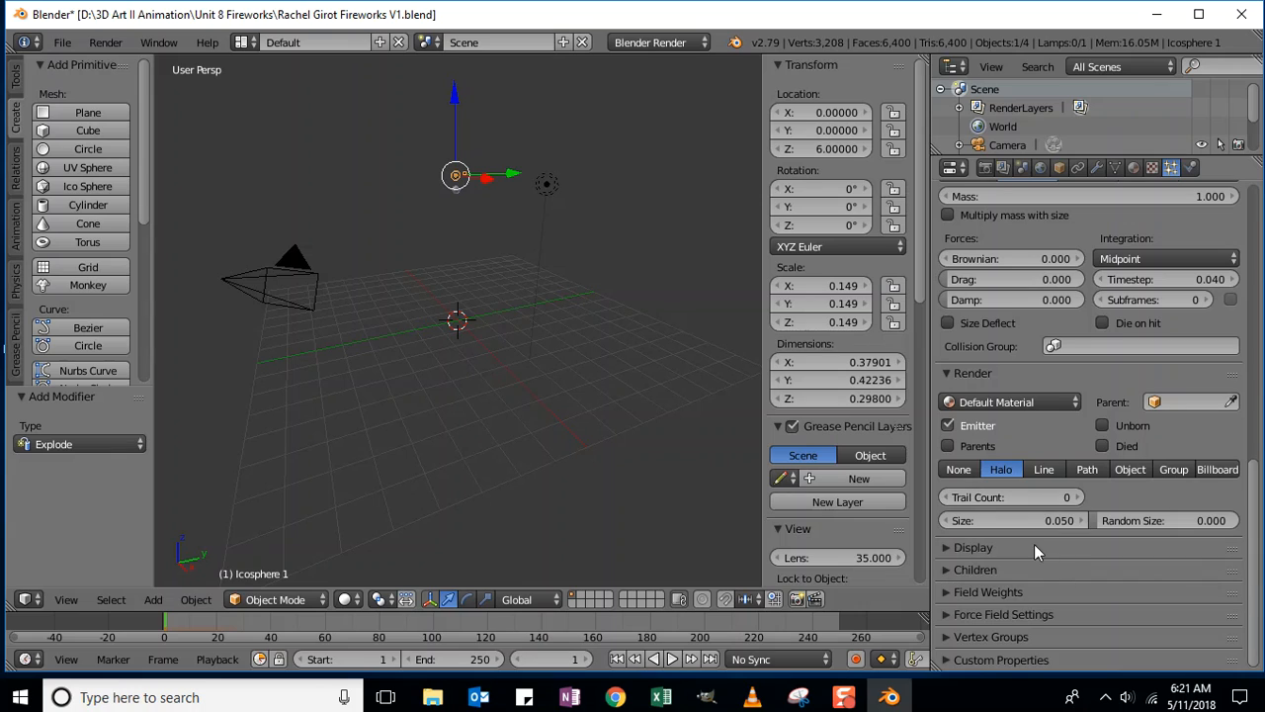
- Set the Halo render Trail Count of Icosphere 1's particles, which settles at 1
{"action": "left_click", "coordinate": [1060, 497]}
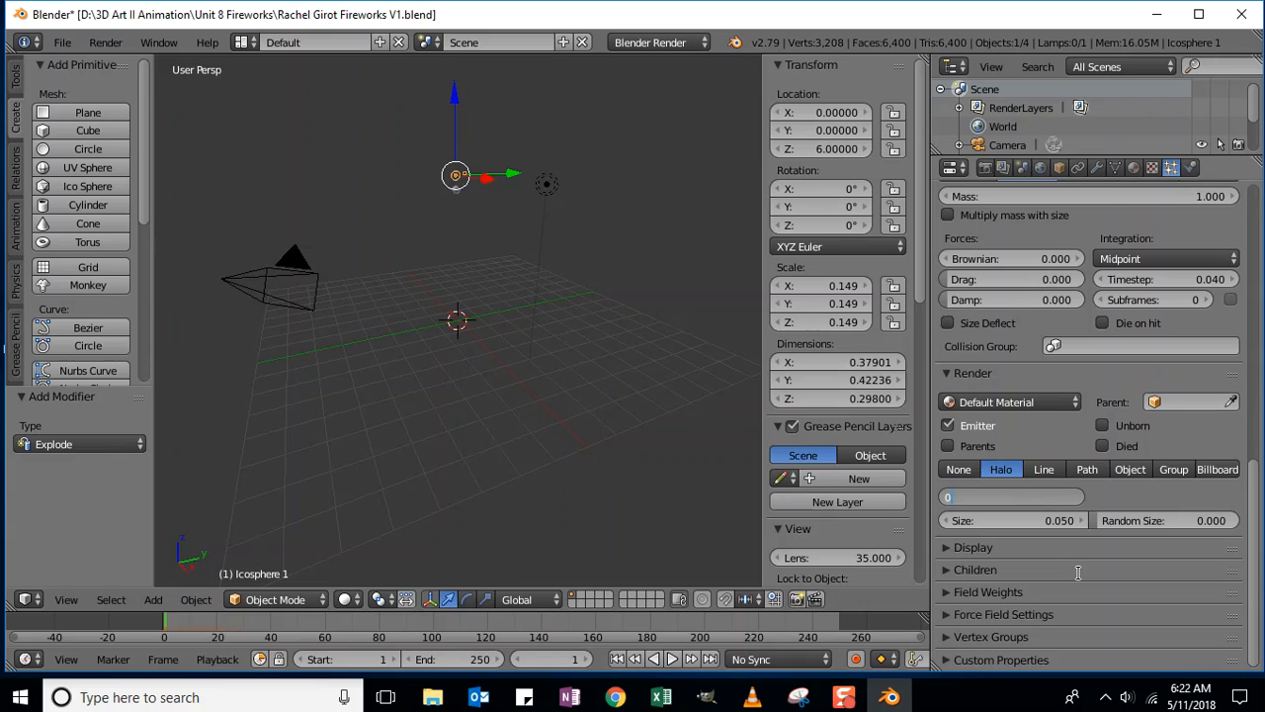
{"action": "type", "text": ".080"}
{"action": "key", "text": "Return"}
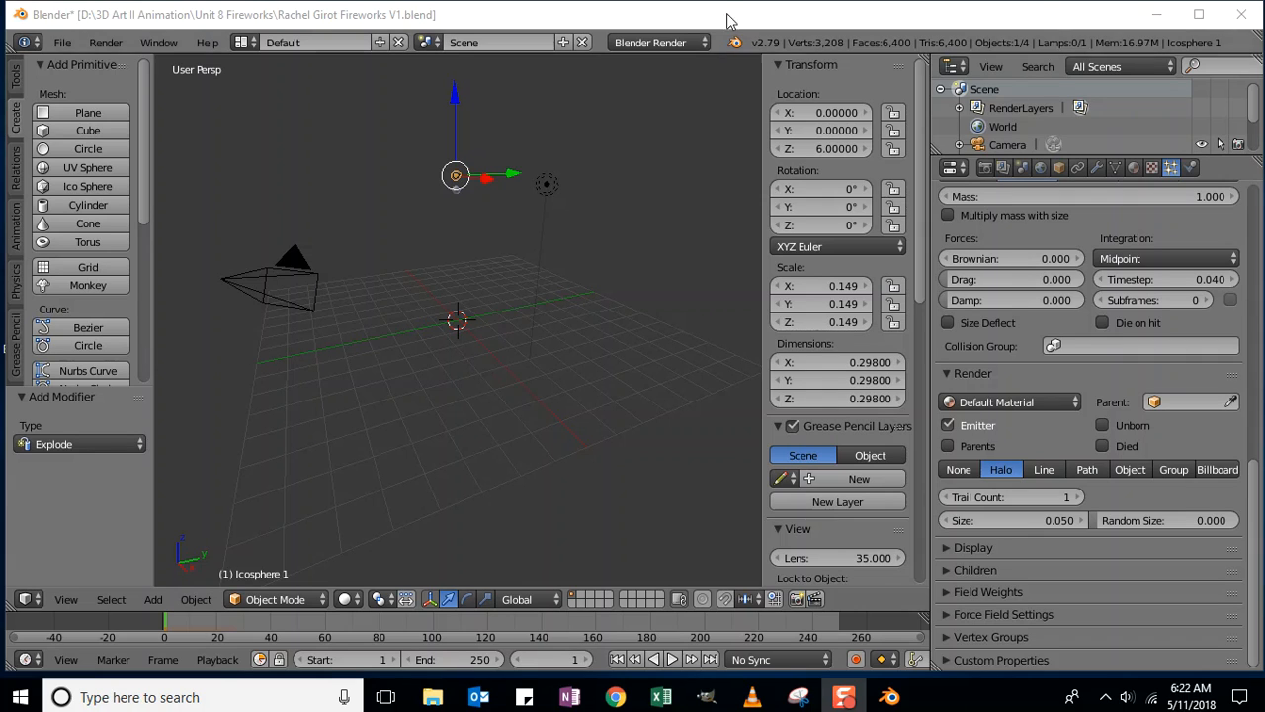
- Play the animation with Alt+A and change the Timeline End frame from 250 to 30
{"action": "left_click", "coordinate": [613, 107]}
{"action": "key", "text": "alt+a"}
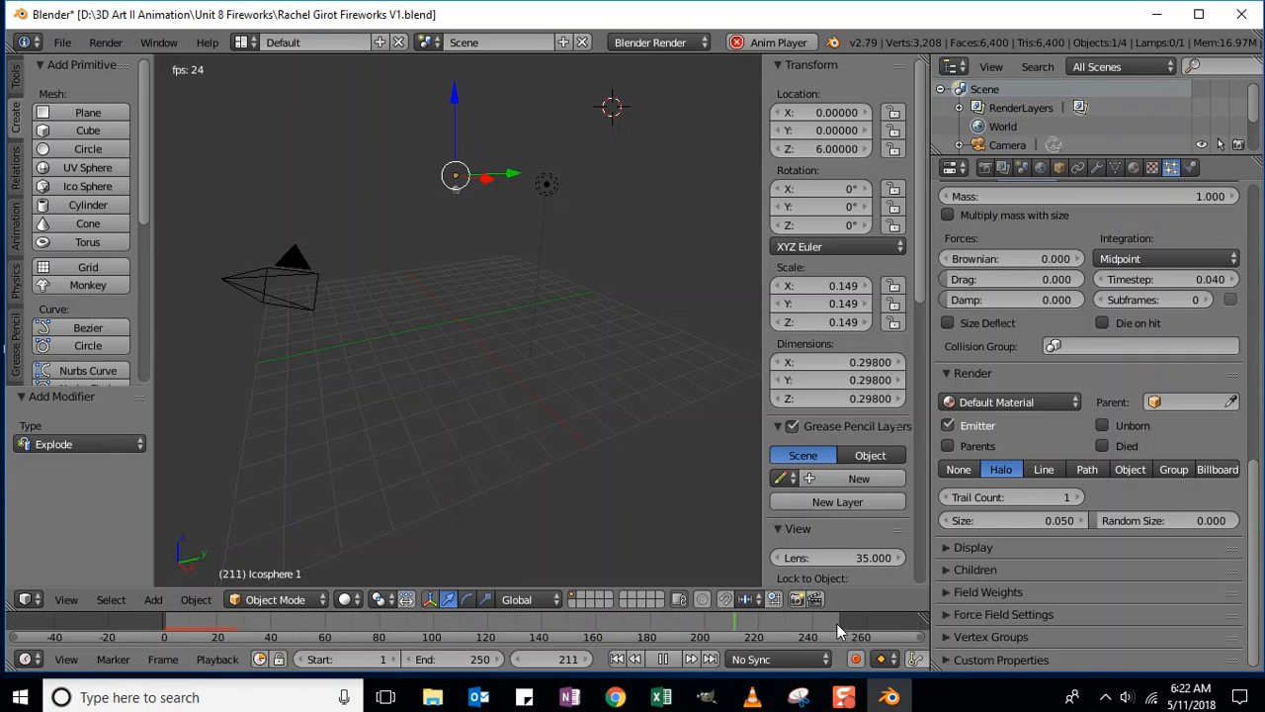
{"action": "left_click", "coordinate": [431, 659]}
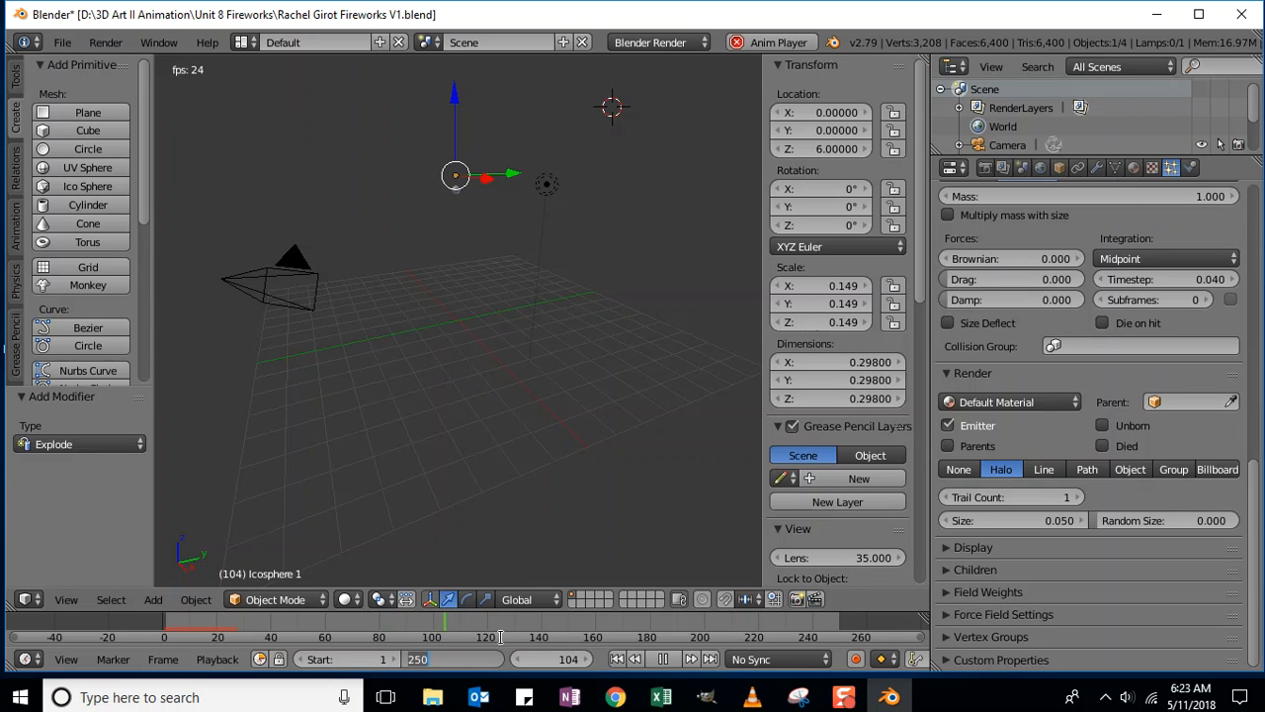
{"action": "left_click", "coordinate": [27, 663]}
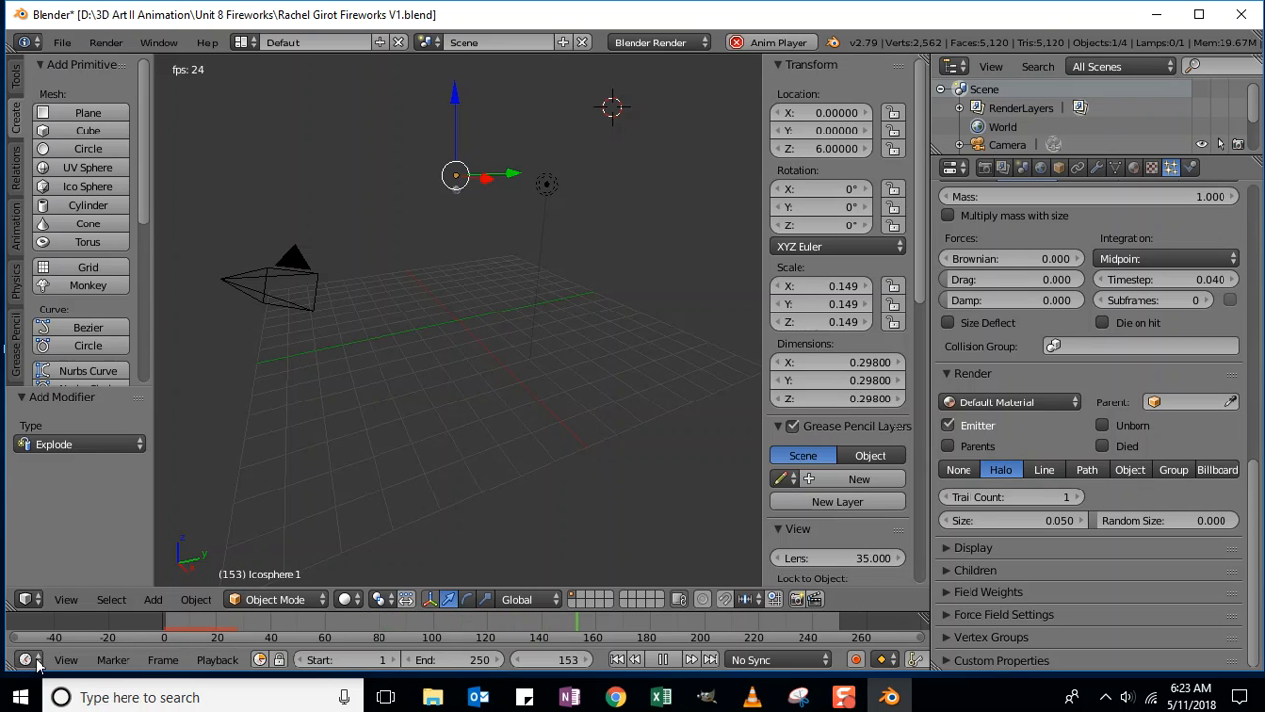
{"action": "left_click", "coordinate": [29, 660]}
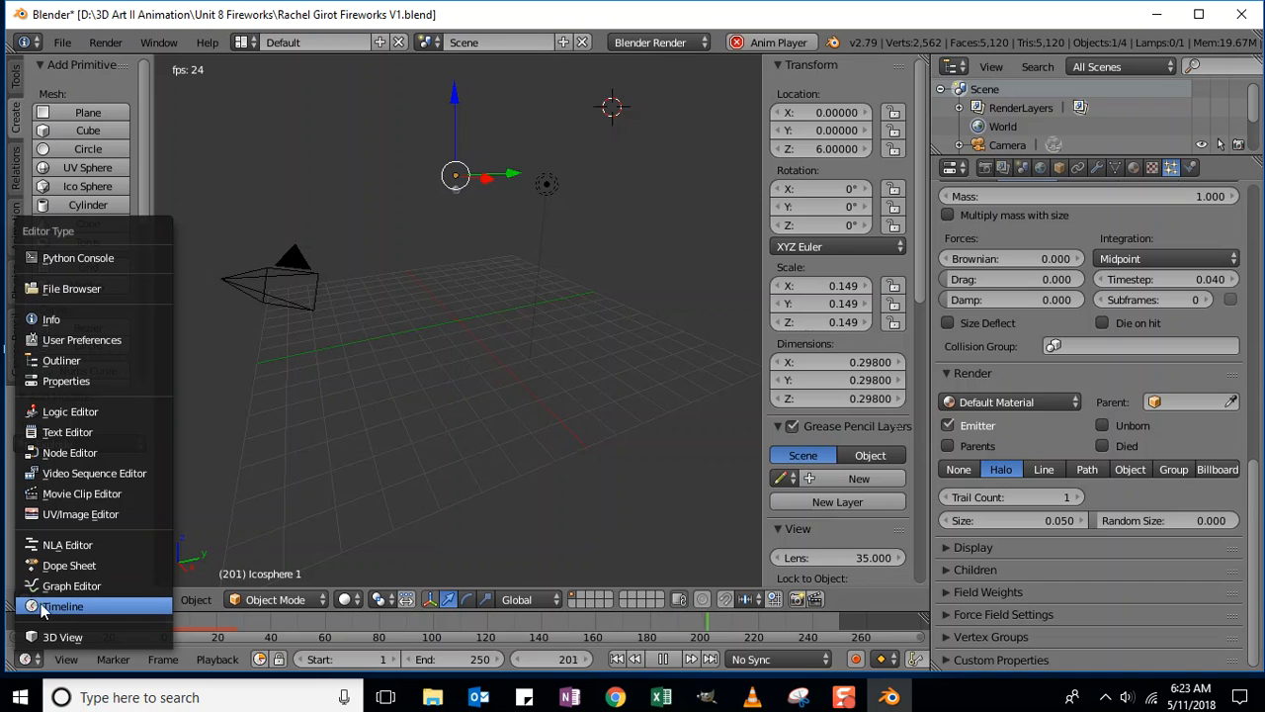
{"action": "left_click", "coordinate": [465, 660]}
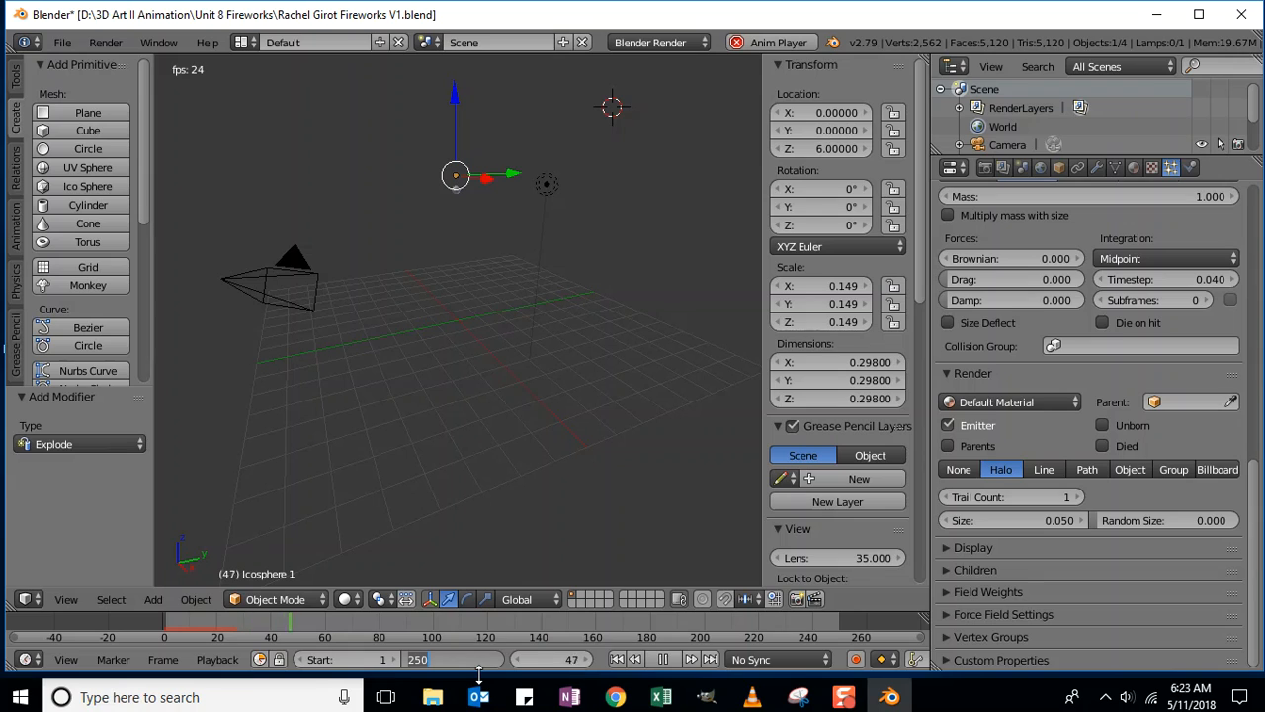
{"action": "type", "text": "30"}
{"action": "key", "text": "Return"}
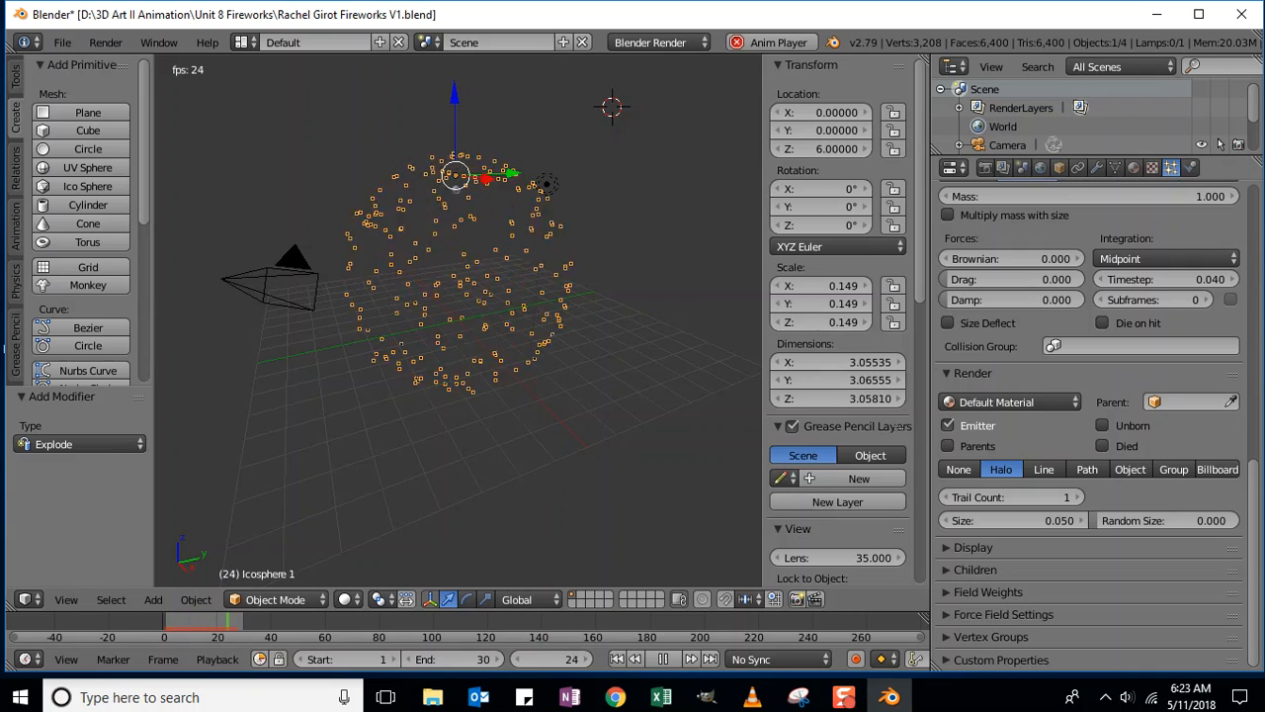
- Stop playback, save the fireworks file via File > Save, and select Icosphere 2
{"action": "left_click", "coordinate": [661, 660]}
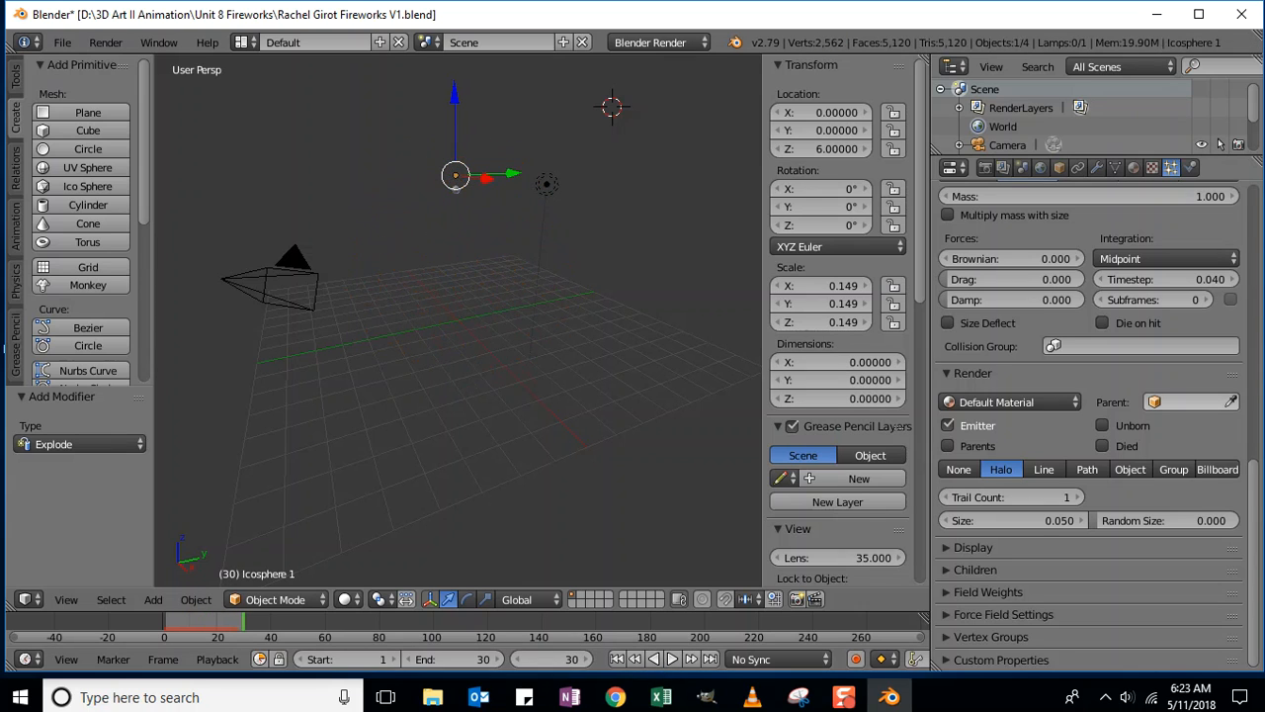
{"action": "left_click", "coordinate": [62, 42]}
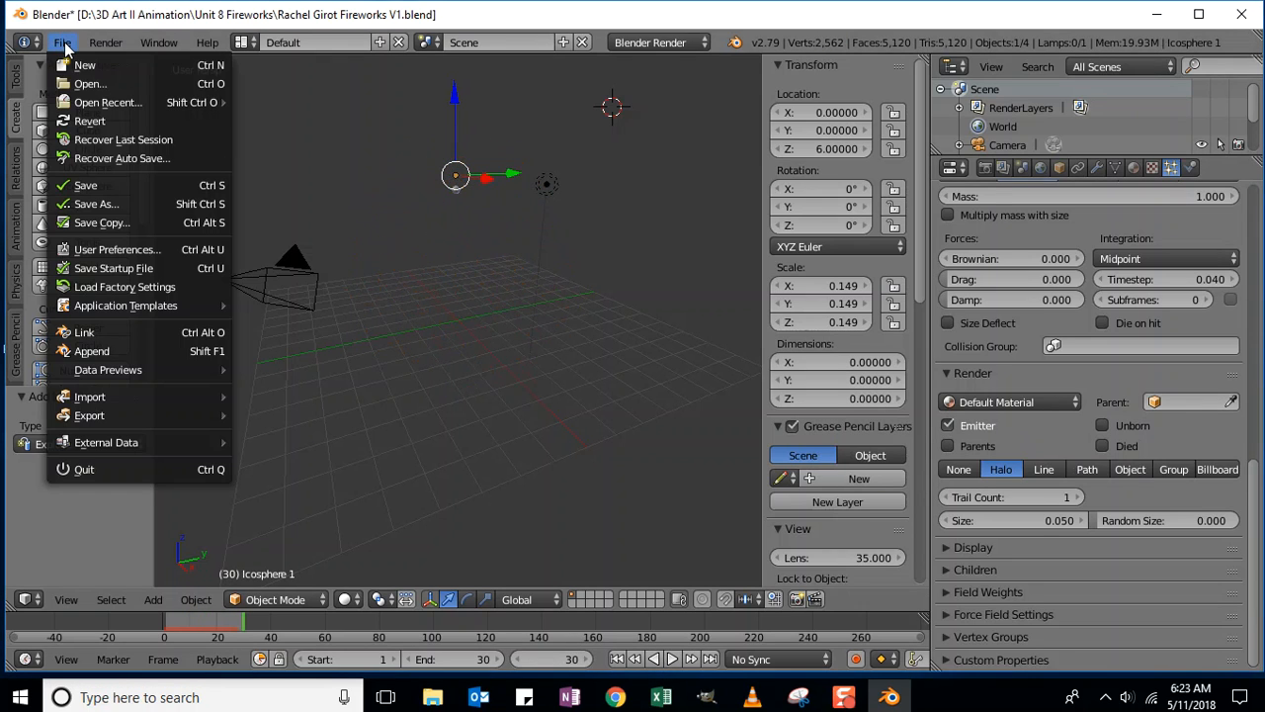
{"action": "left_click", "coordinate": [84, 186]}
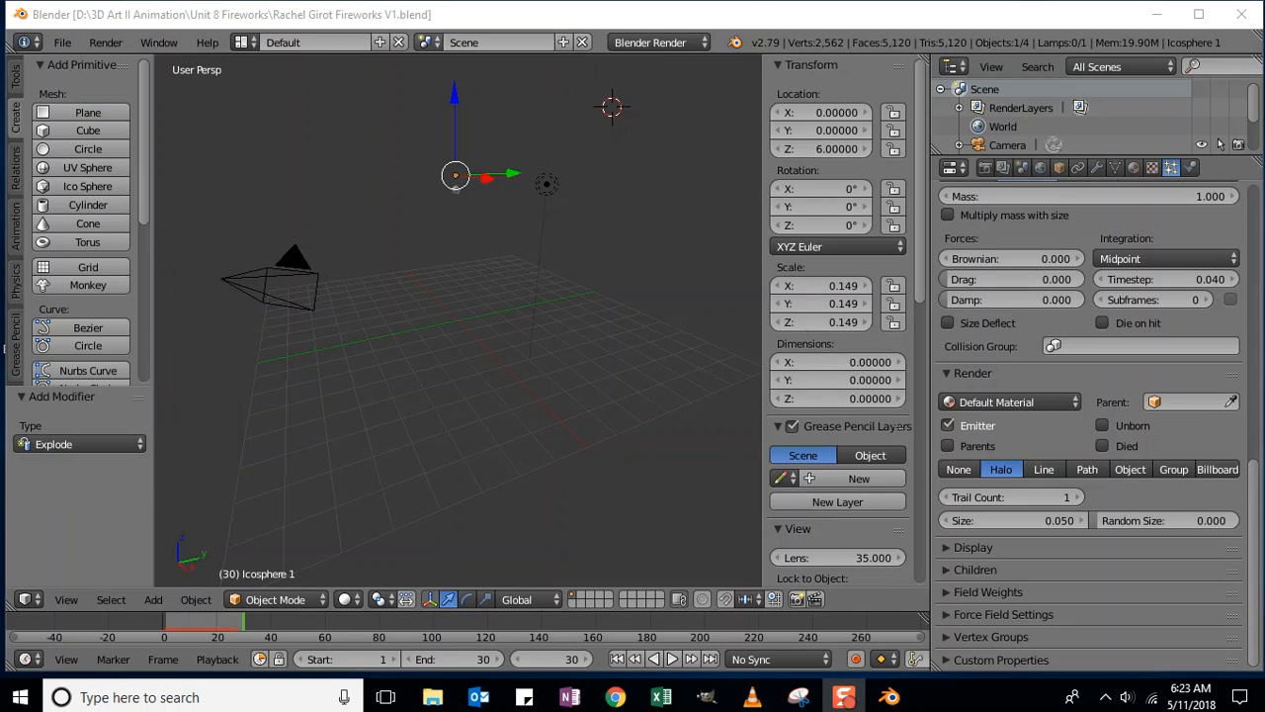
{"action": "right_click", "coordinate": [456, 194]}
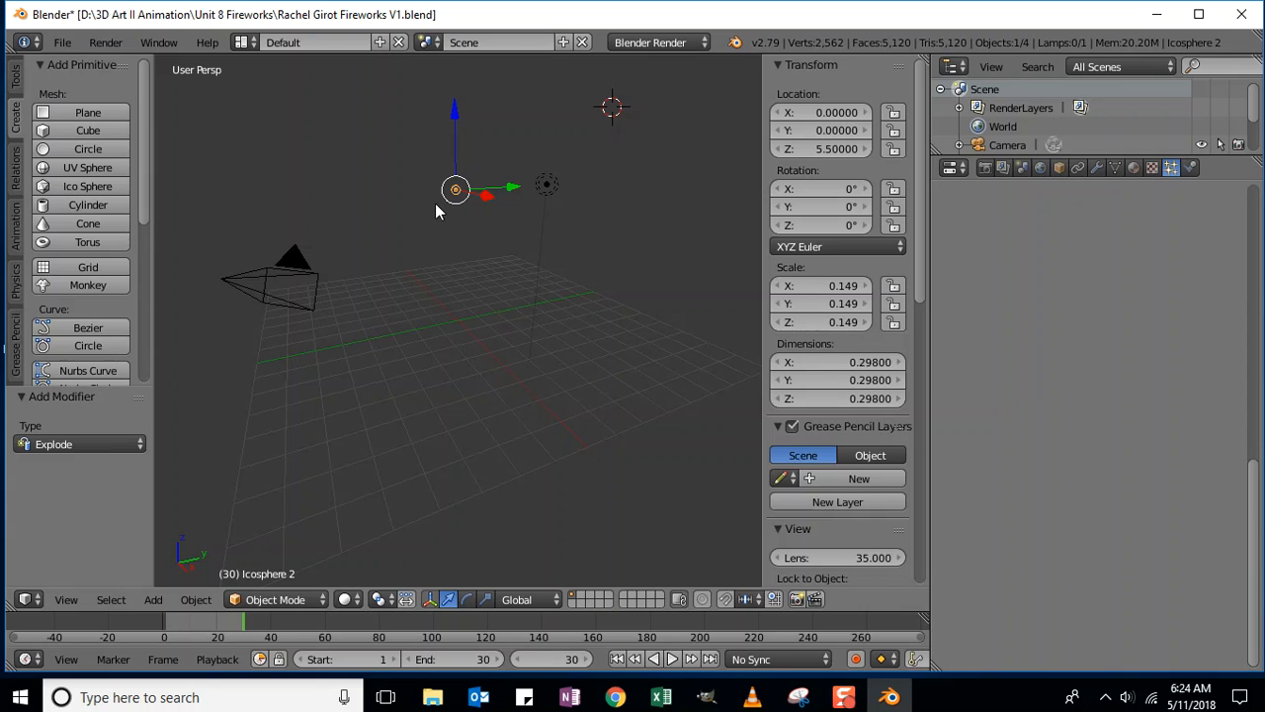
- Jump the Timeline back to frame 1 and scroll Icosphere 2's particle settings to the top
{"action": "left_click", "coordinate": [541, 659]}
{"action": "type", "text": "1"}
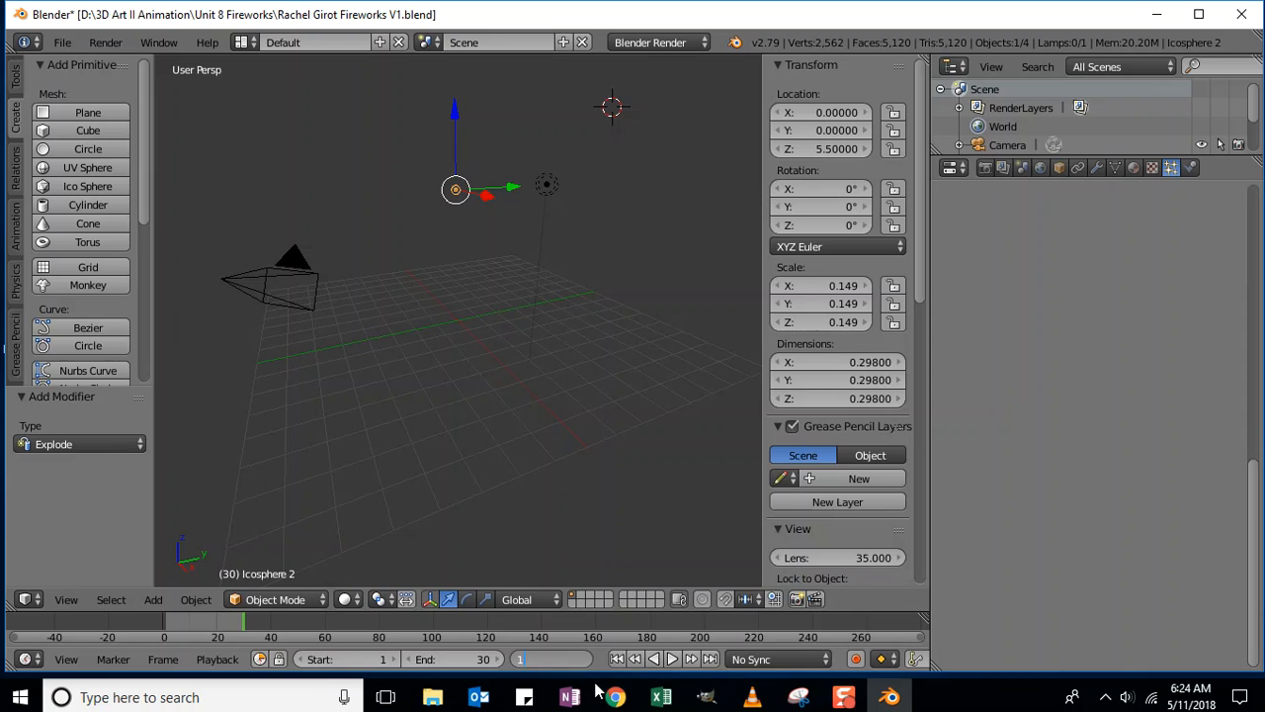
{"action": "key", "text": "Return"}
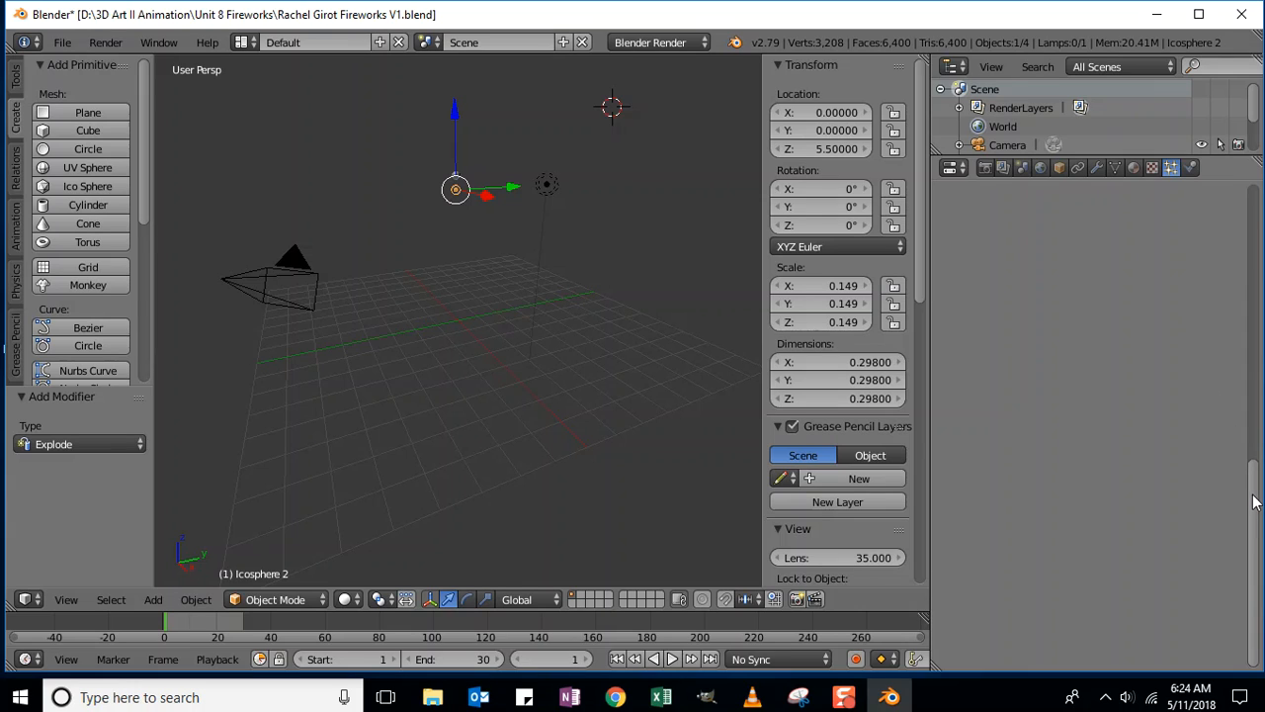
{"action": "left_click_drag", "start_coordinate": [1258, 489], "coordinate": [1261, 215]}
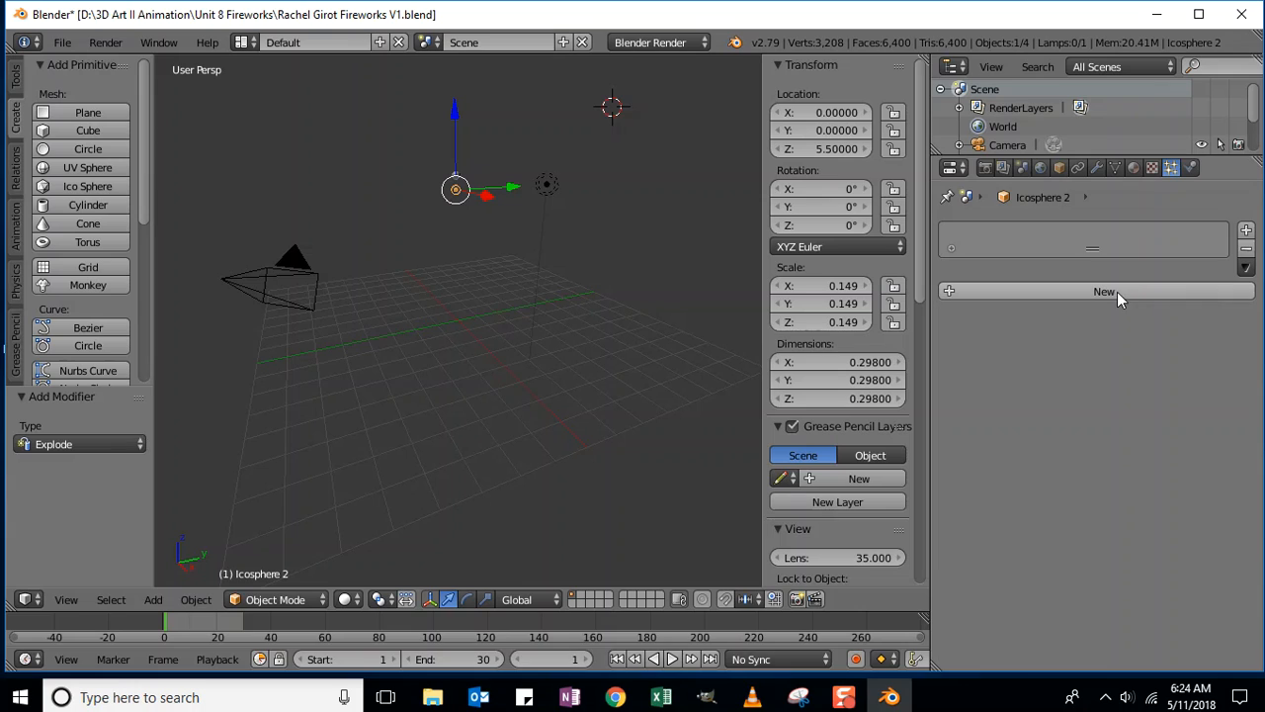
- Add a particle system and an Explode modifier with Dead unchecked to Icosphere 2
{"action": "left_click", "coordinate": [1246, 231]}
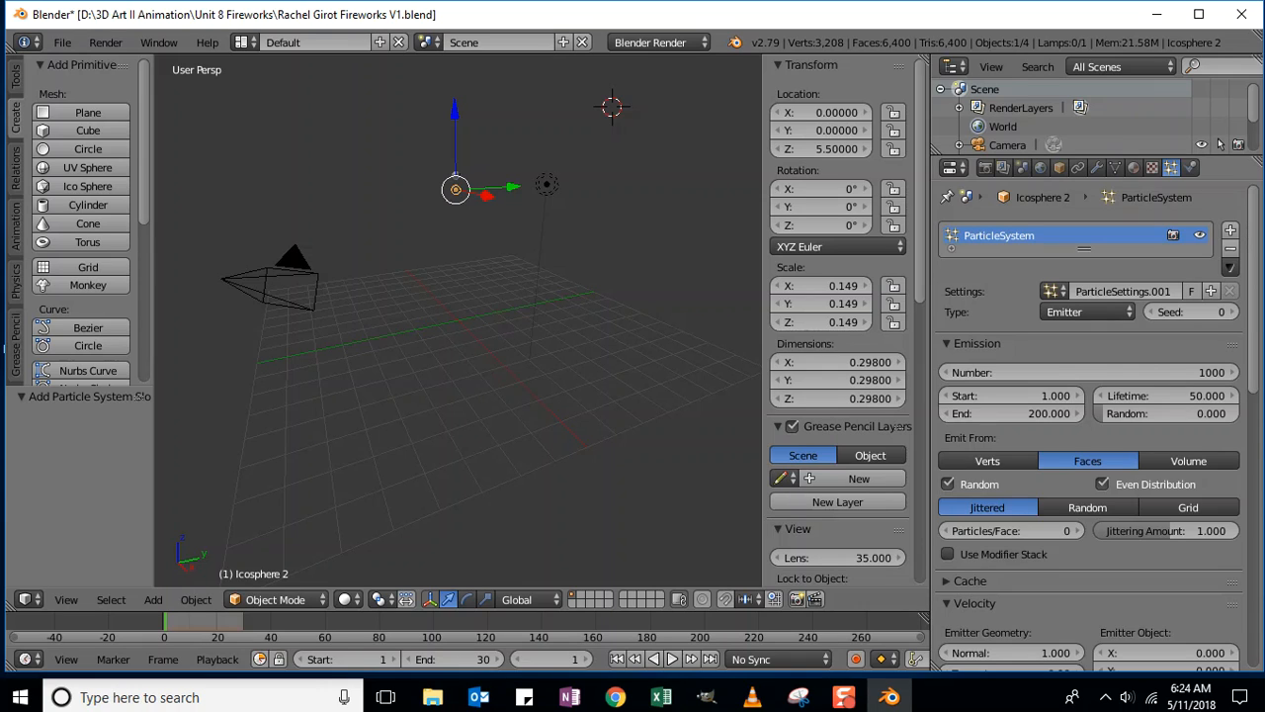
{"action": "left_click", "coordinate": [1098, 167]}
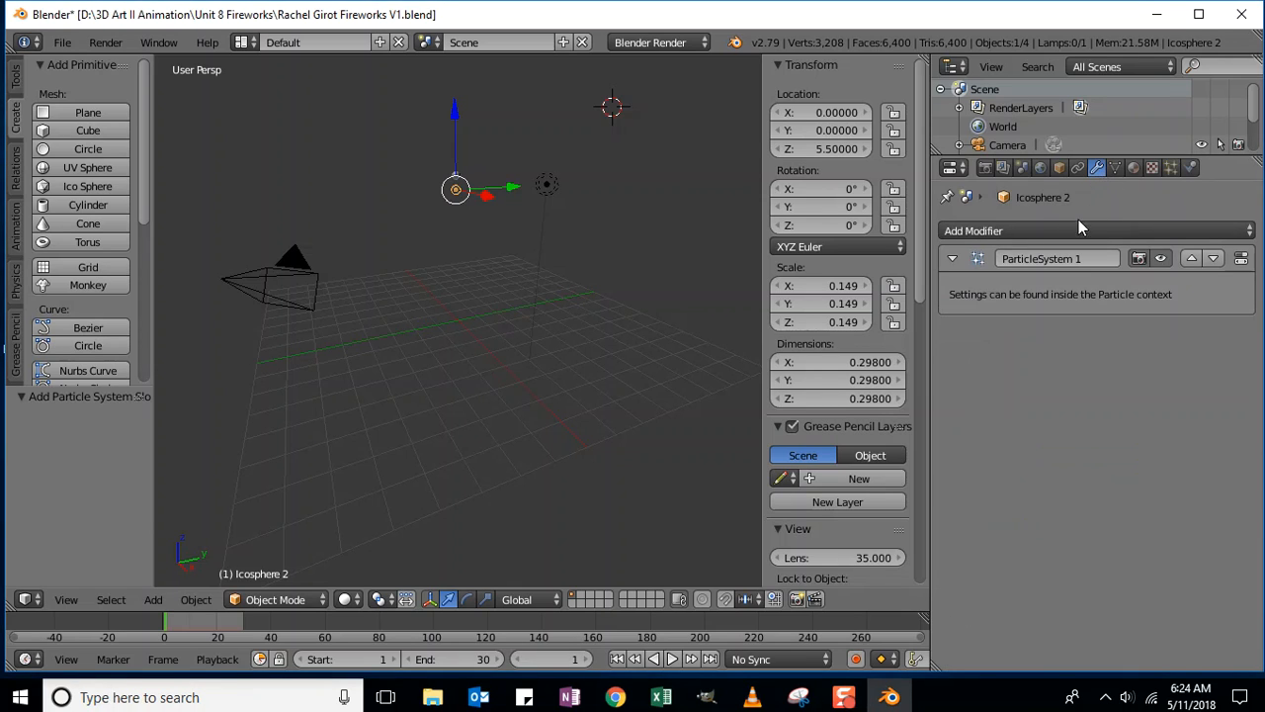
{"action": "left_click", "coordinate": [1136, 229]}
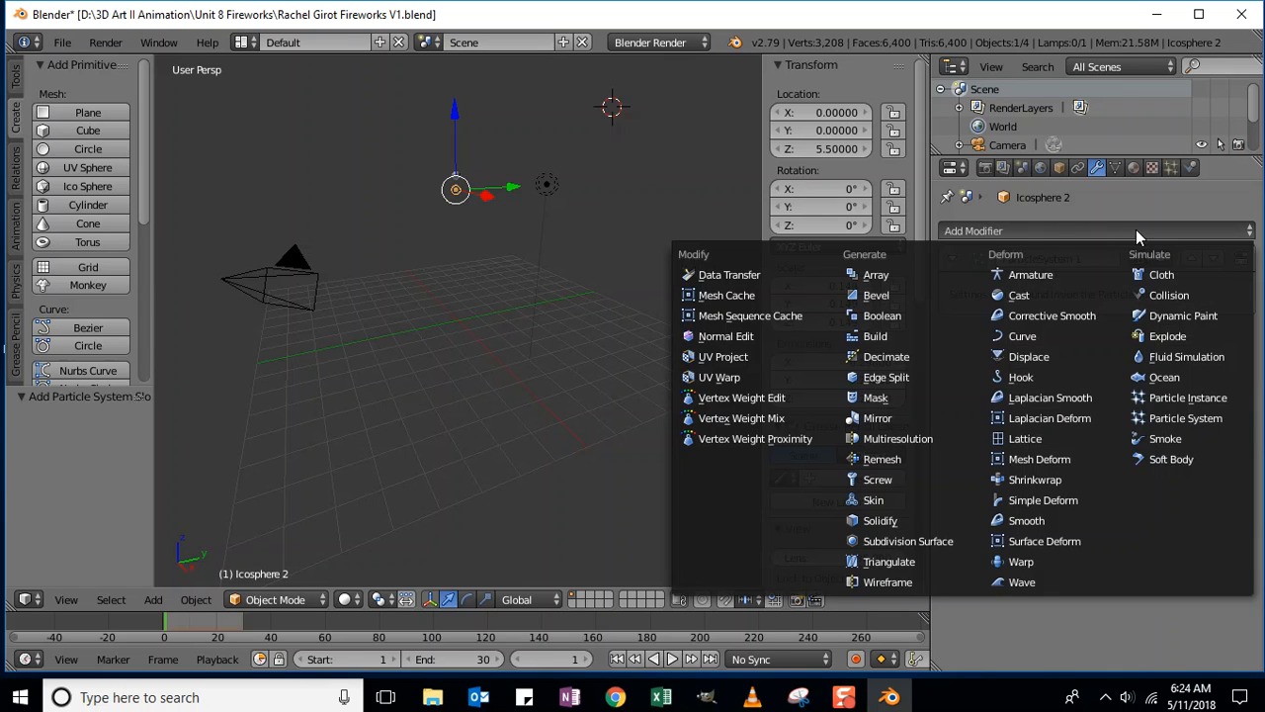
{"action": "left_click", "coordinate": [1190, 335]}
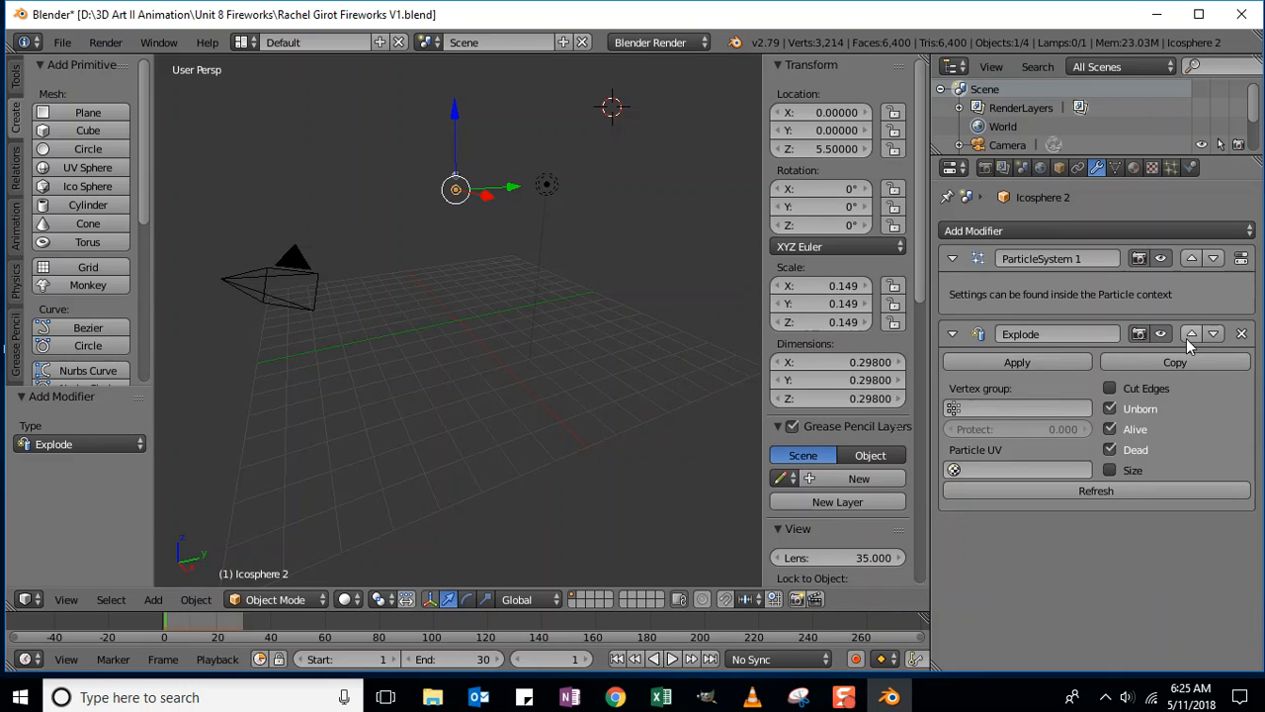
{"action": "left_click", "coordinate": [1110, 448]}
{"action": "left_click", "coordinate": [1170, 169]}
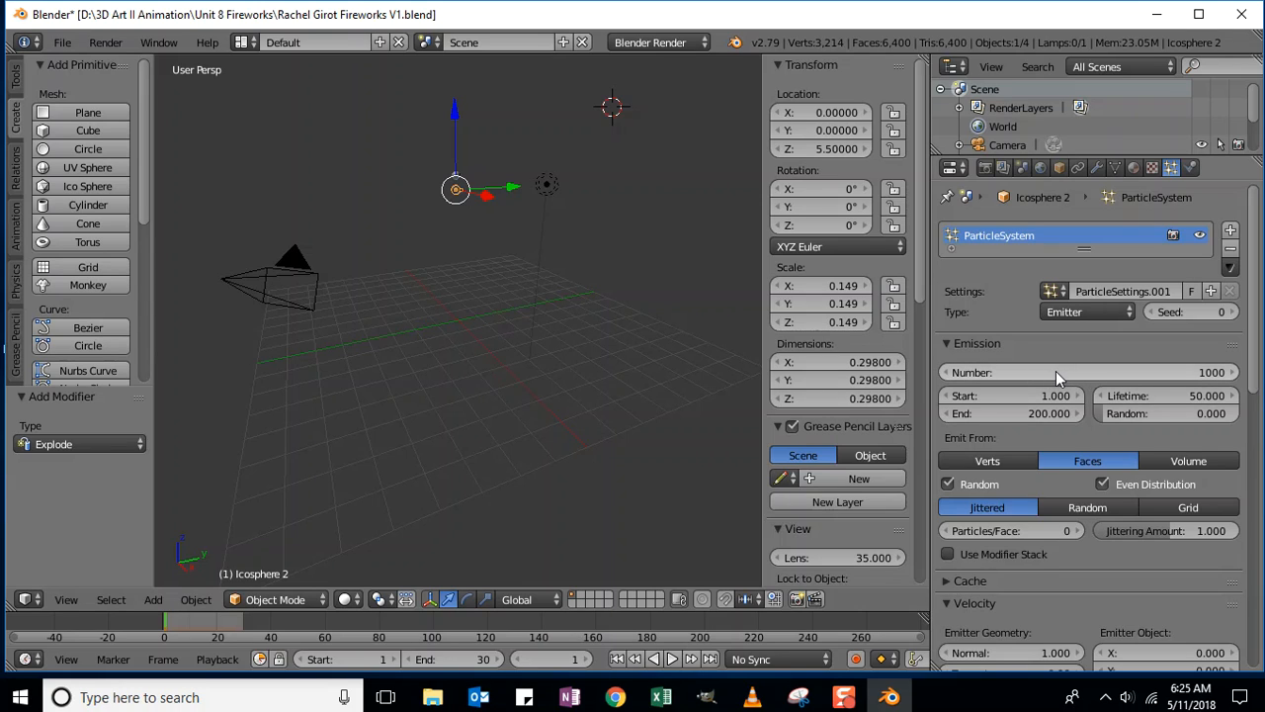
- Set Icosphere 2's particle Number to 2000 and emission End to frame 3
{"action": "left_click", "coordinate": [1192, 373]}
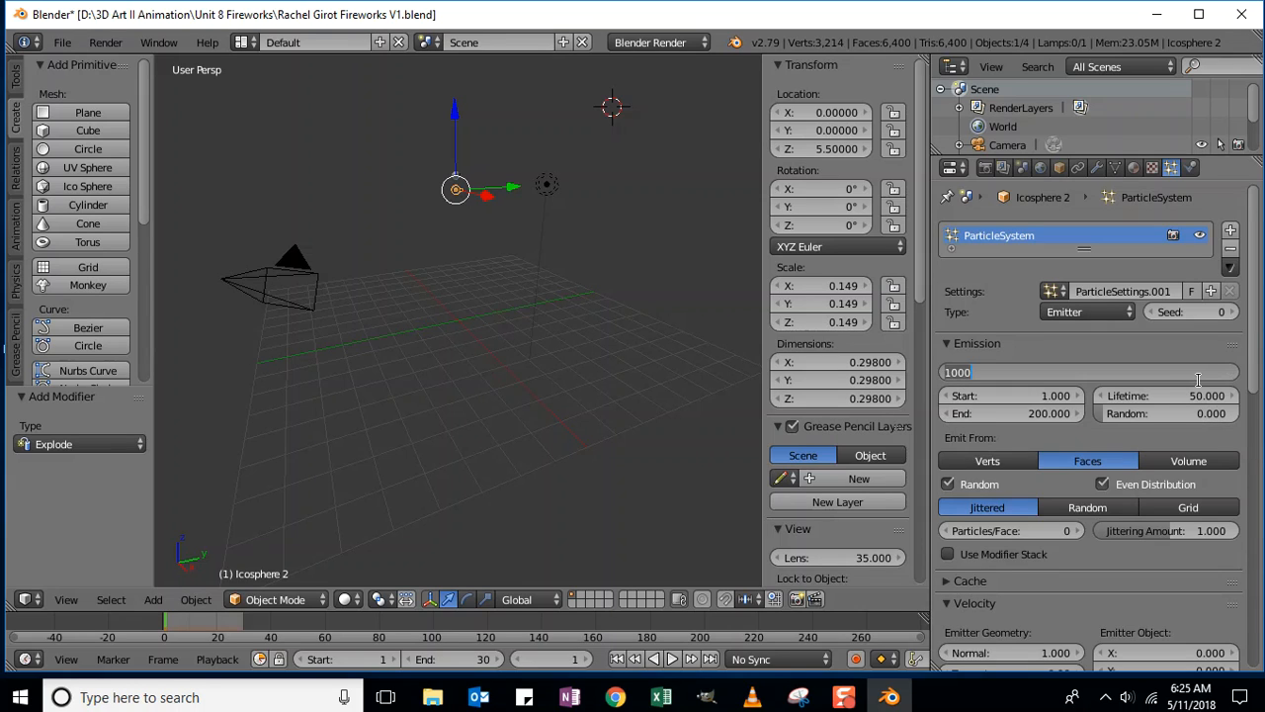
{"action": "type", "text": "2000"}
{"action": "key", "text": "Return"}
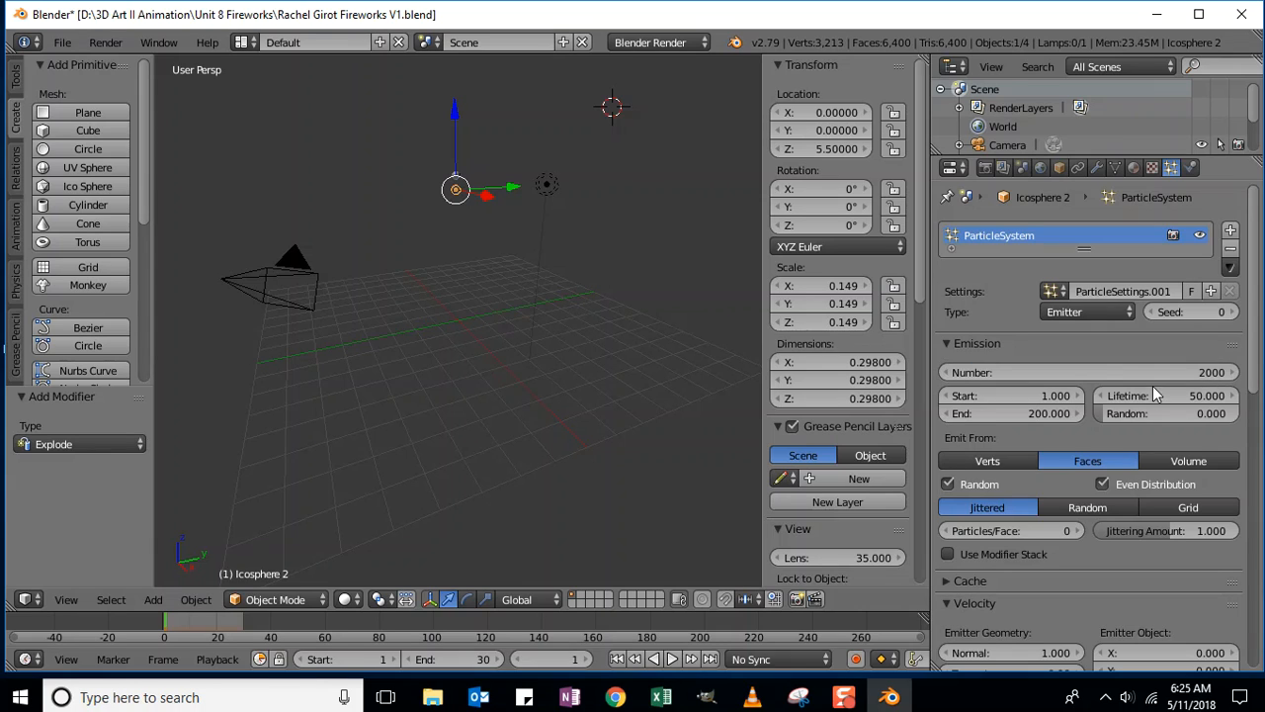
{"action": "left_click", "coordinate": [1050, 411]}
{"action": "type", "text": "3"}
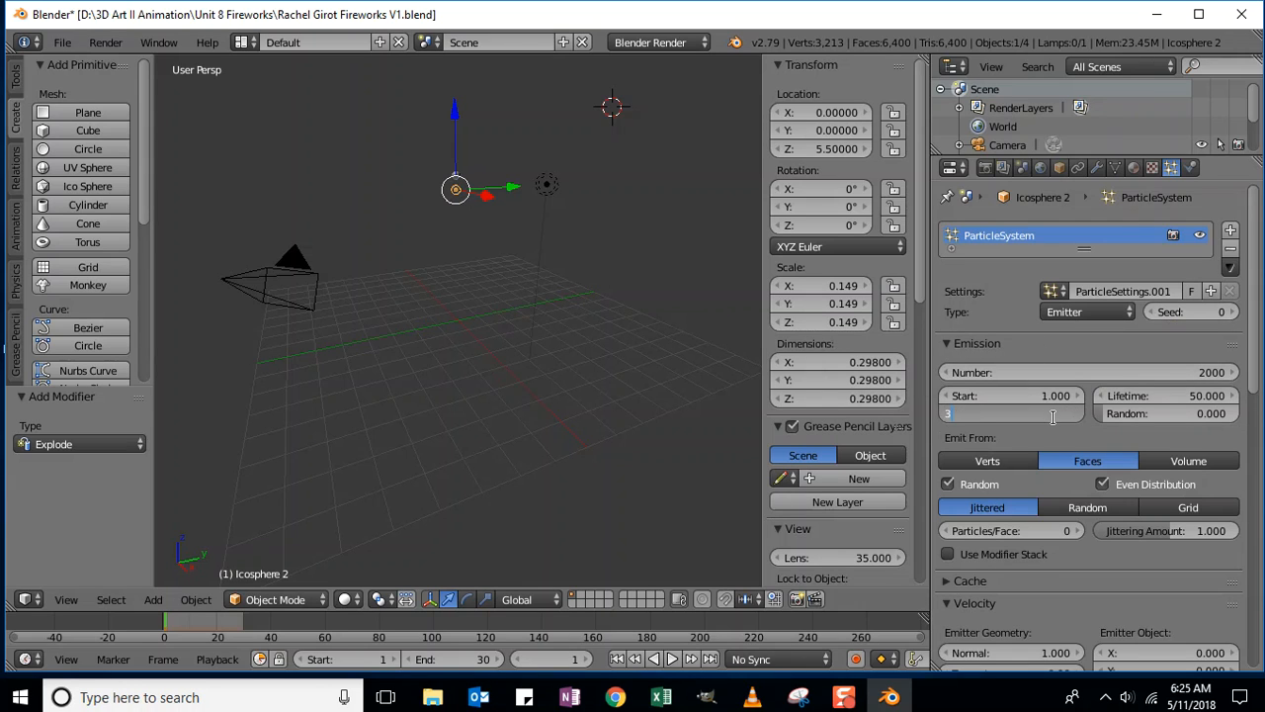
{"action": "key", "text": "Return"}
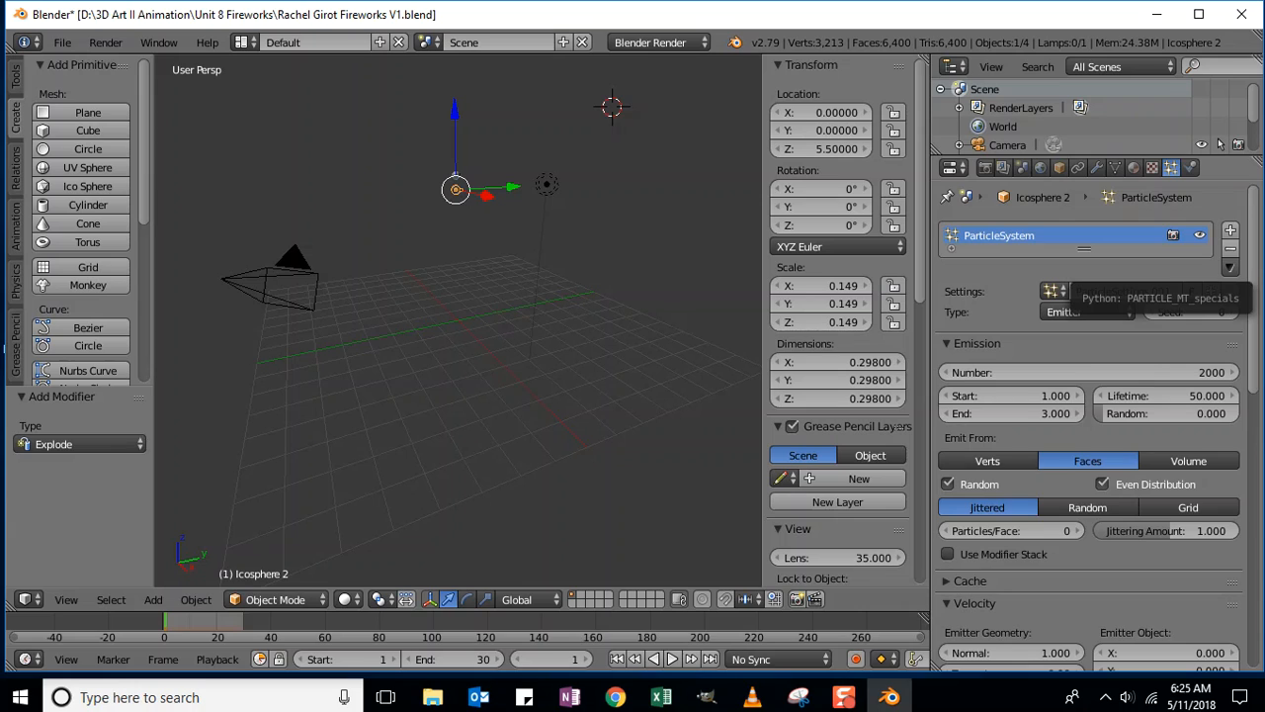
{"action": "right_click", "coordinate": [456, 178]}
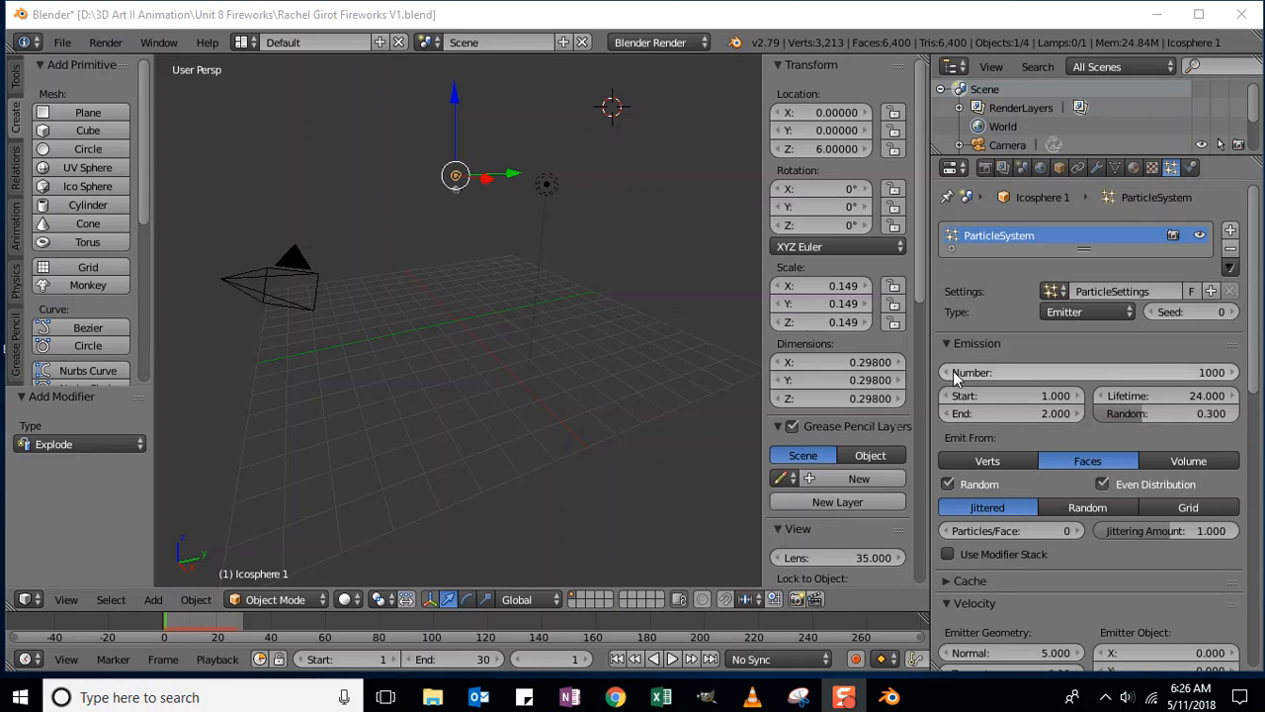
{"action": "right_click", "coordinate": [456, 191]}
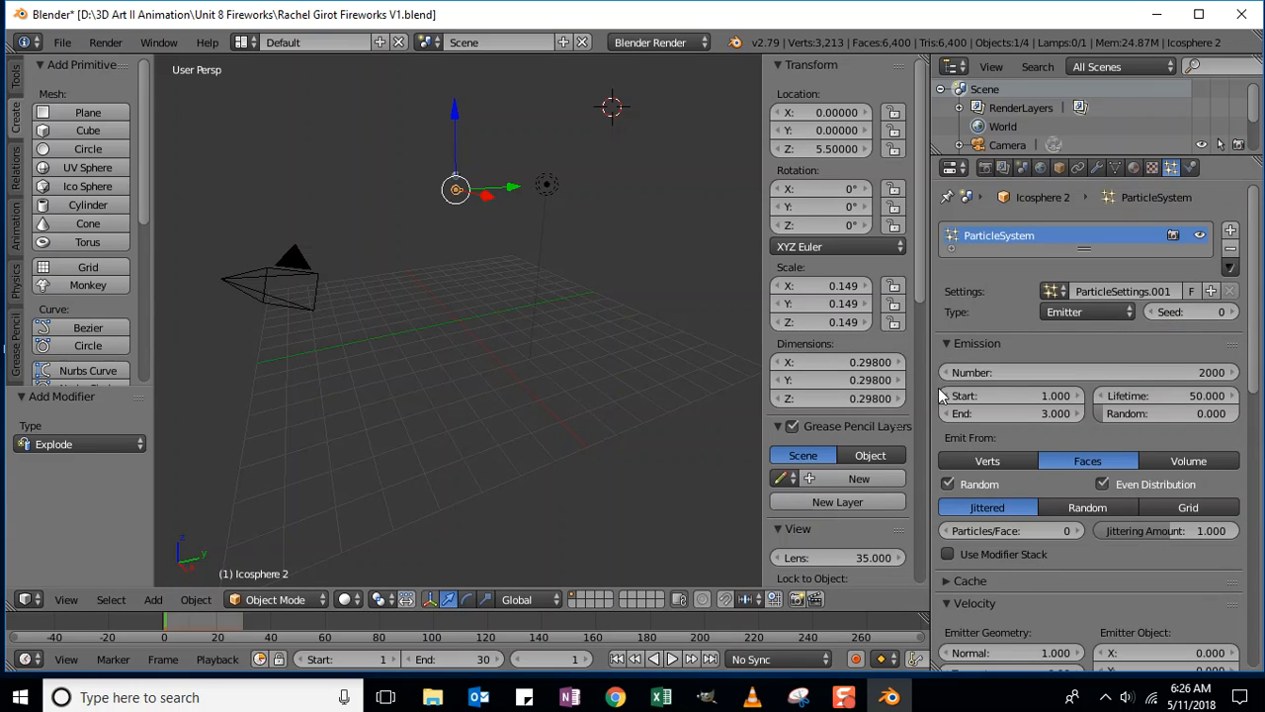
- Give Icosphere 2's particles 0.7 lifetime randomness and a Lifetime of 15
{"action": "left_click", "coordinate": [1159, 413]}
{"action": "type", "text": "0.0"}
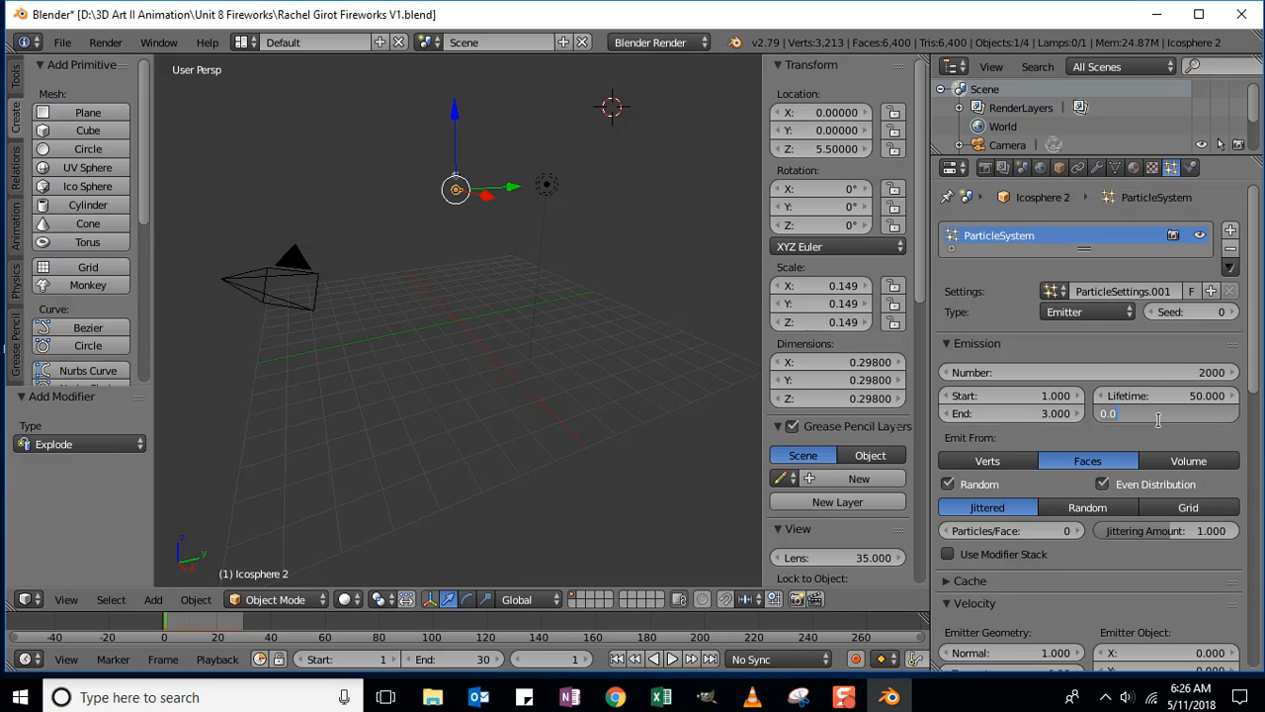
{"action": "key", "text": "BackSpace"}
{"action": "type", "text": ".7"}
{"action": "key", "text": "Return"}
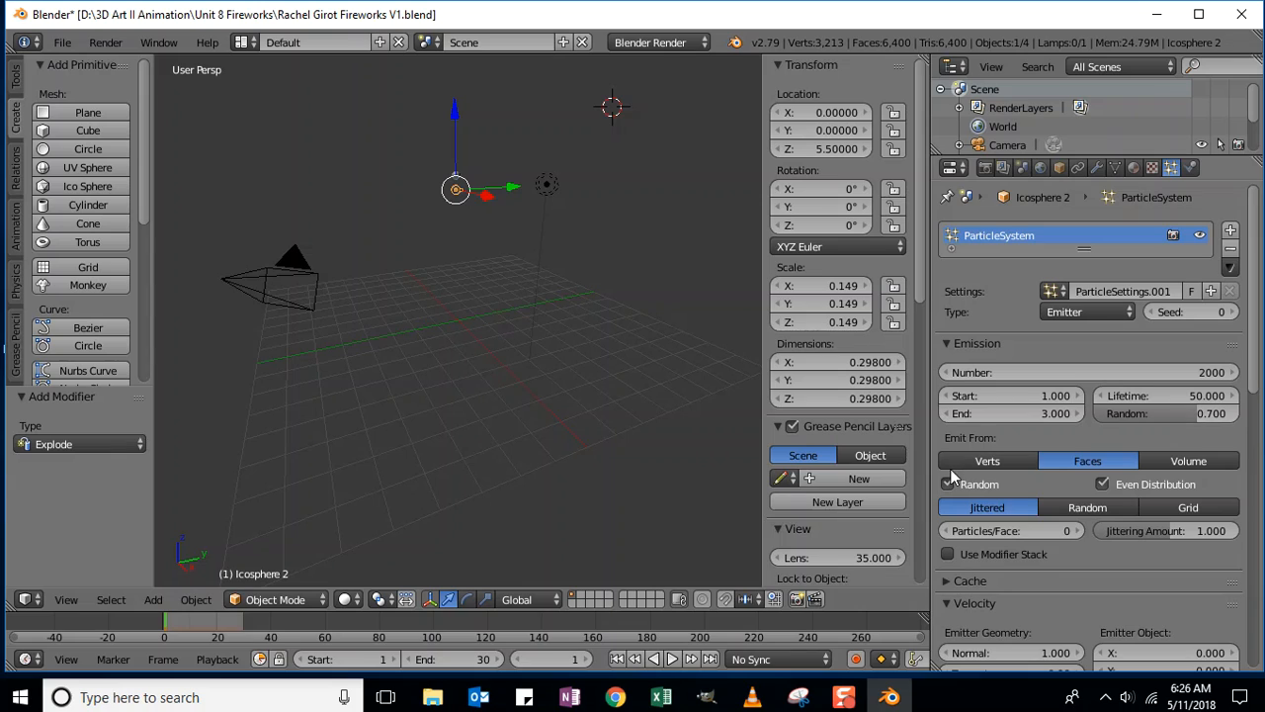
{"action": "left_click", "coordinate": [1189, 394]}
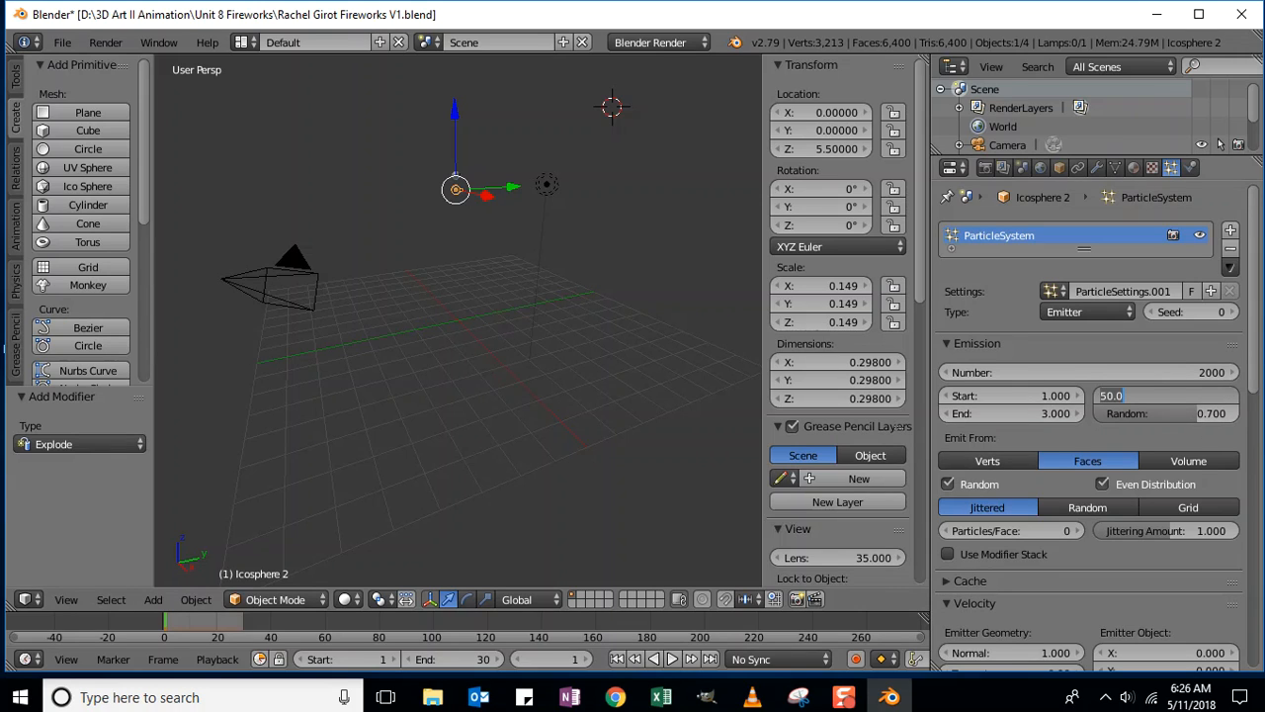
{"action": "type", "text": "15"}
{"action": "key", "text": "Return"}
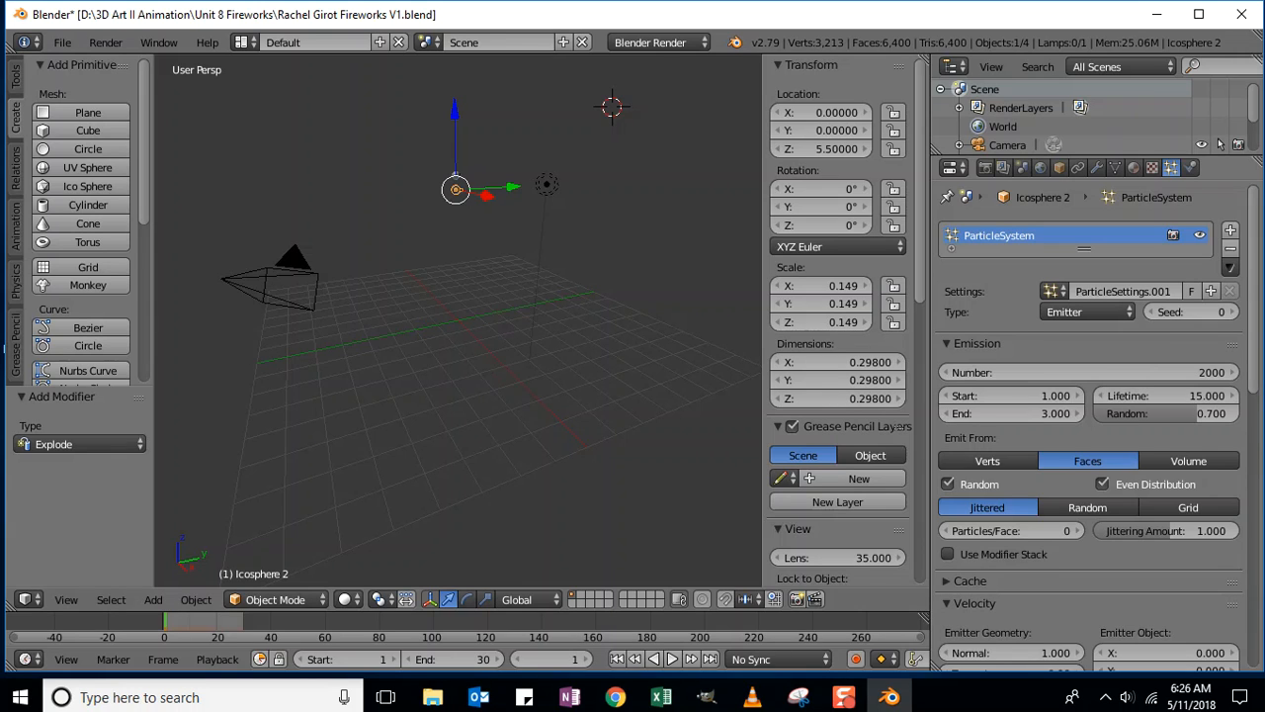
- Set Icosphere 2's Normal velocity to 4 and Random velocity to 0.5
{"action": "scroll", "coordinate": [1015, 428], "scroll_direction": "down", "scroll_amount": 2}
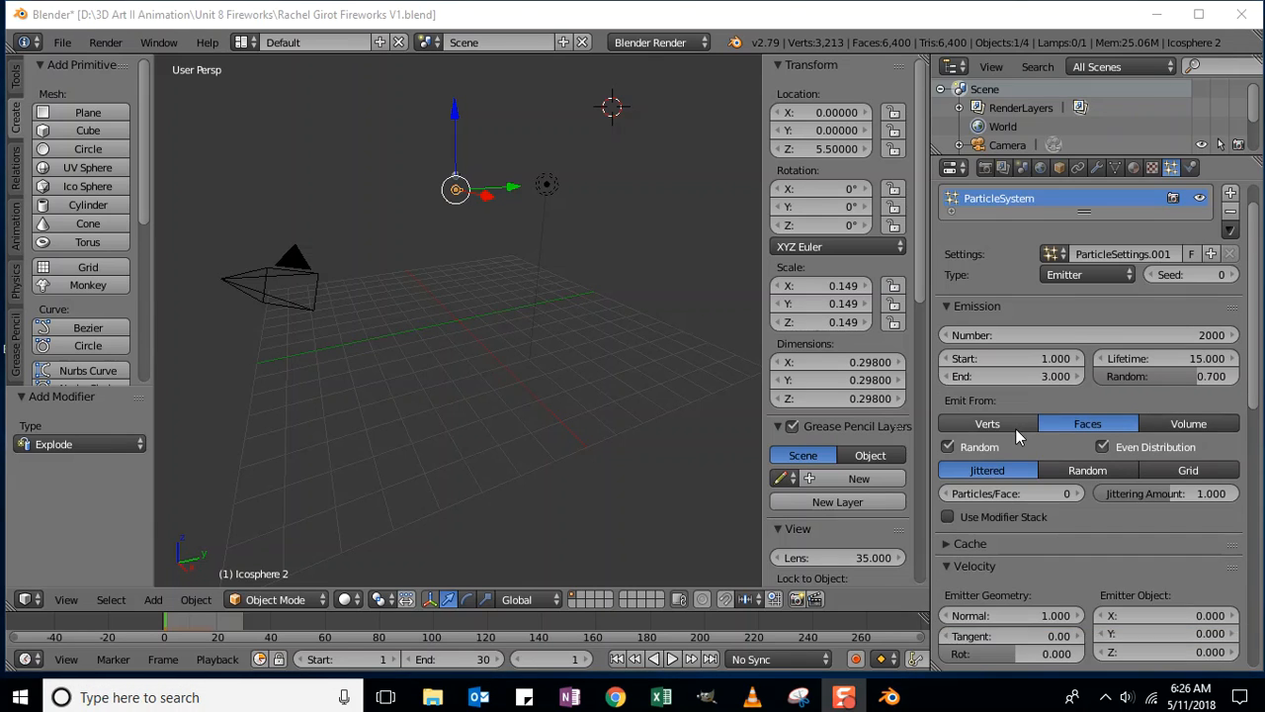
{"action": "scroll", "coordinate": [1004, 452], "scroll_direction": "down", "scroll_amount": 5}
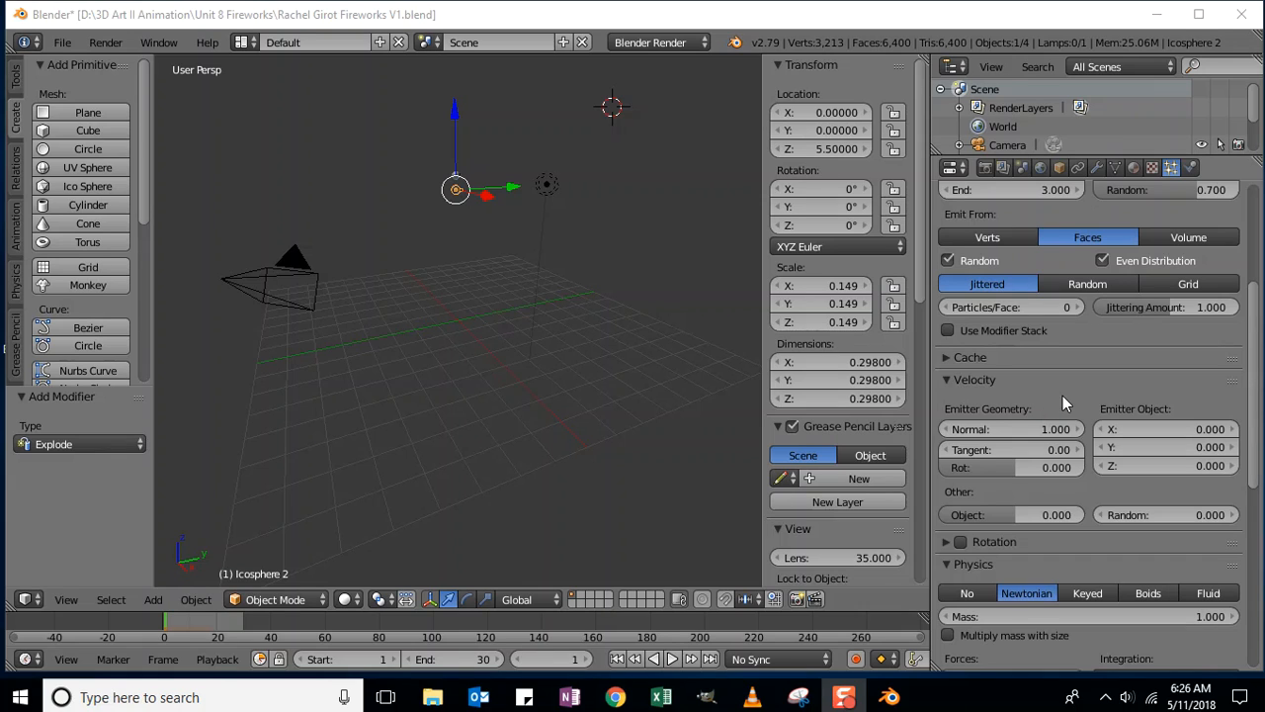
{"action": "left_click", "coordinate": [1028, 430]}
{"action": "type", "text": "4"}
{"action": "key", "text": "Return"}
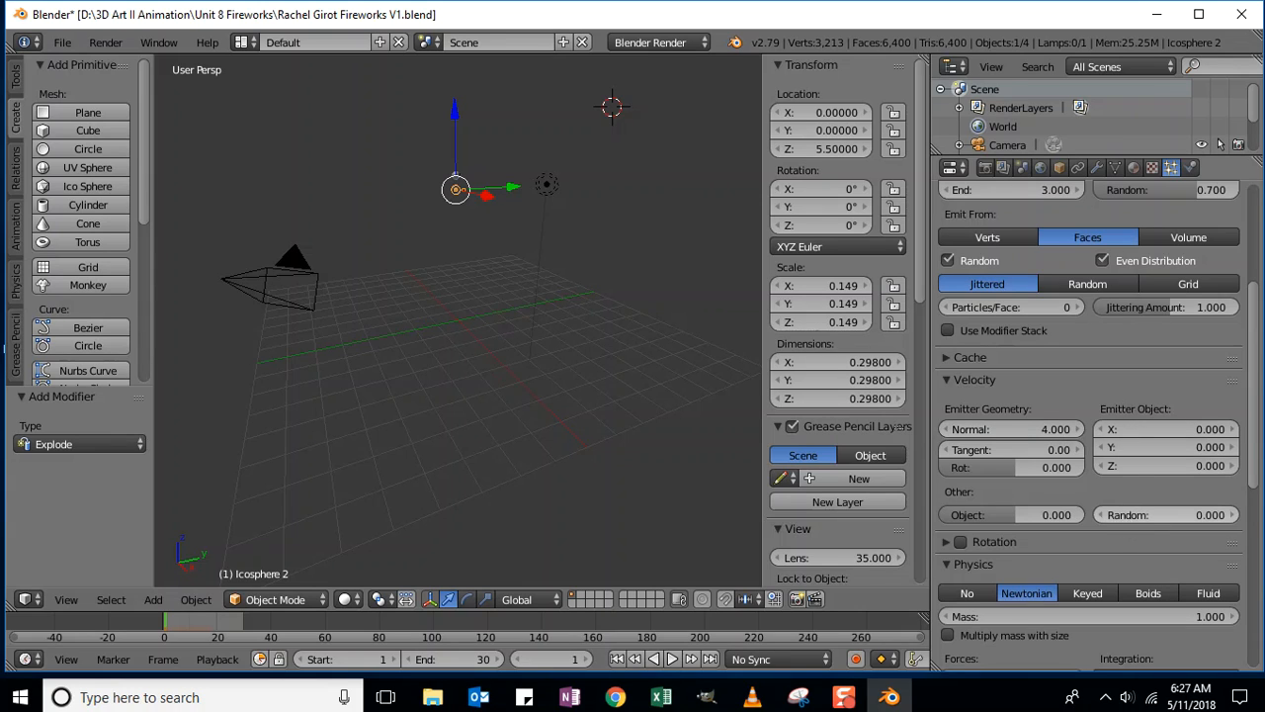
{"action": "left_click", "coordinate": [1129, 517]}
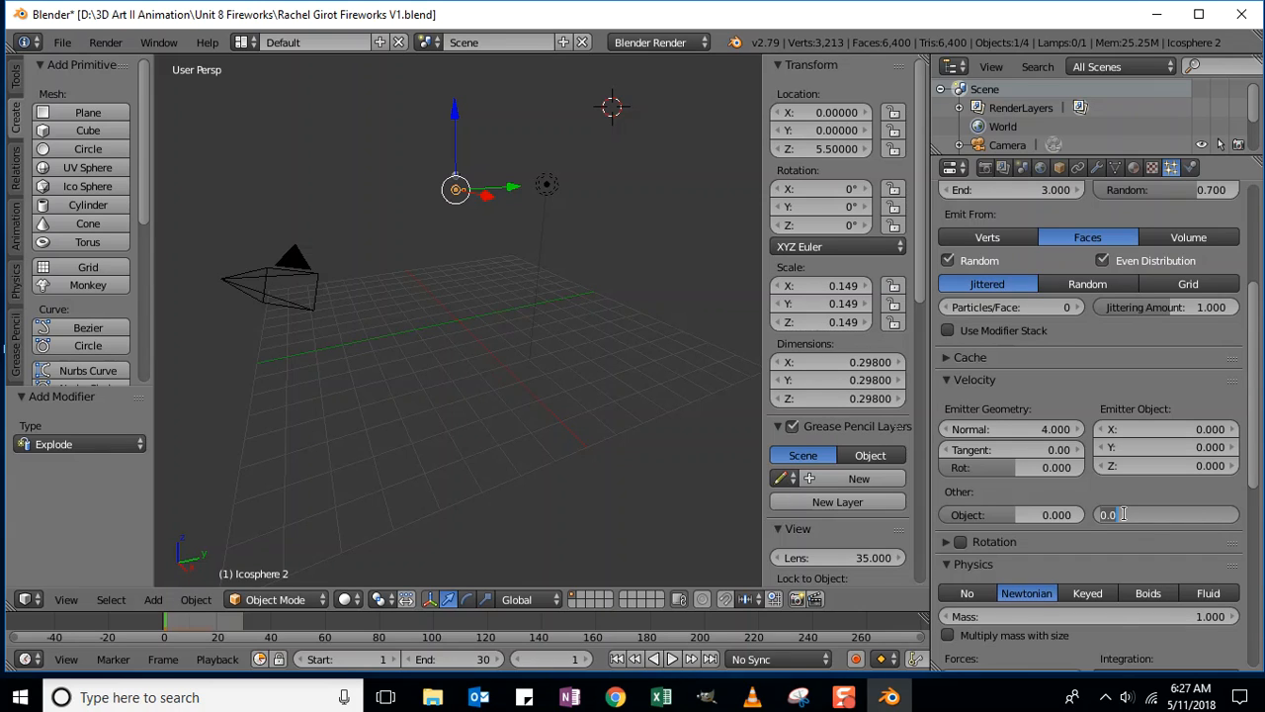
{"action": "type", "text": ".5"}
{"action": "key", "text": "Return"}
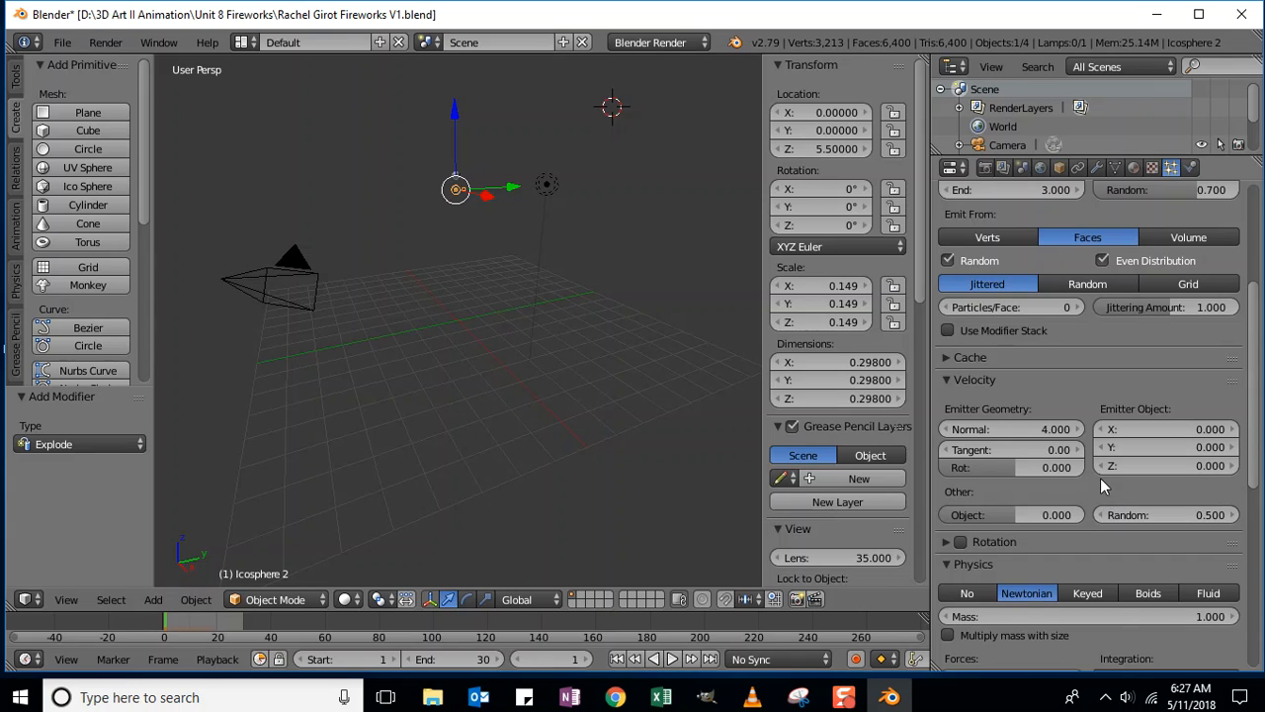
{"action": "scroll", "coordinate": [967, 470], "scroll_direction": "down", "scroll_amount": 1}
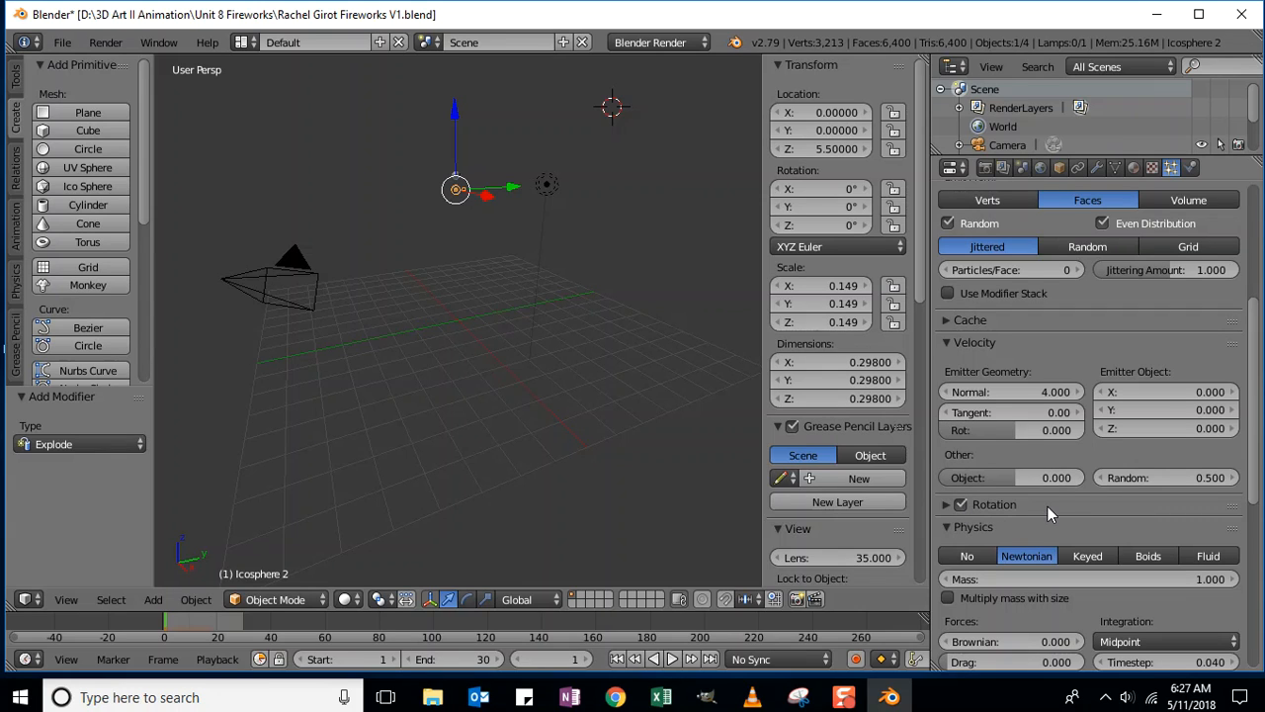
{"action": "scroll", "coordinate": [1048, 506], "scroll_direction": "down", "scroll_amount": 5}
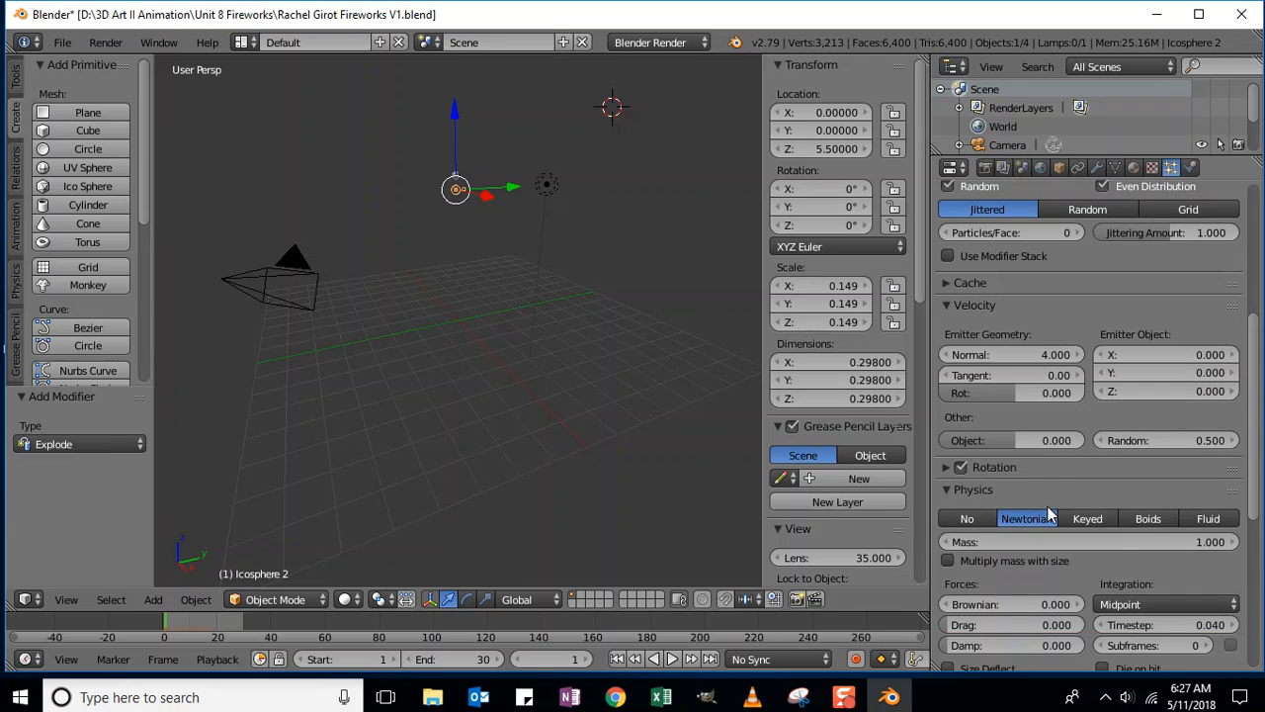
{"action": "scroll", "coordinate": [1044, 507], "scroll_direction": "down", "scroll_amount": 5}
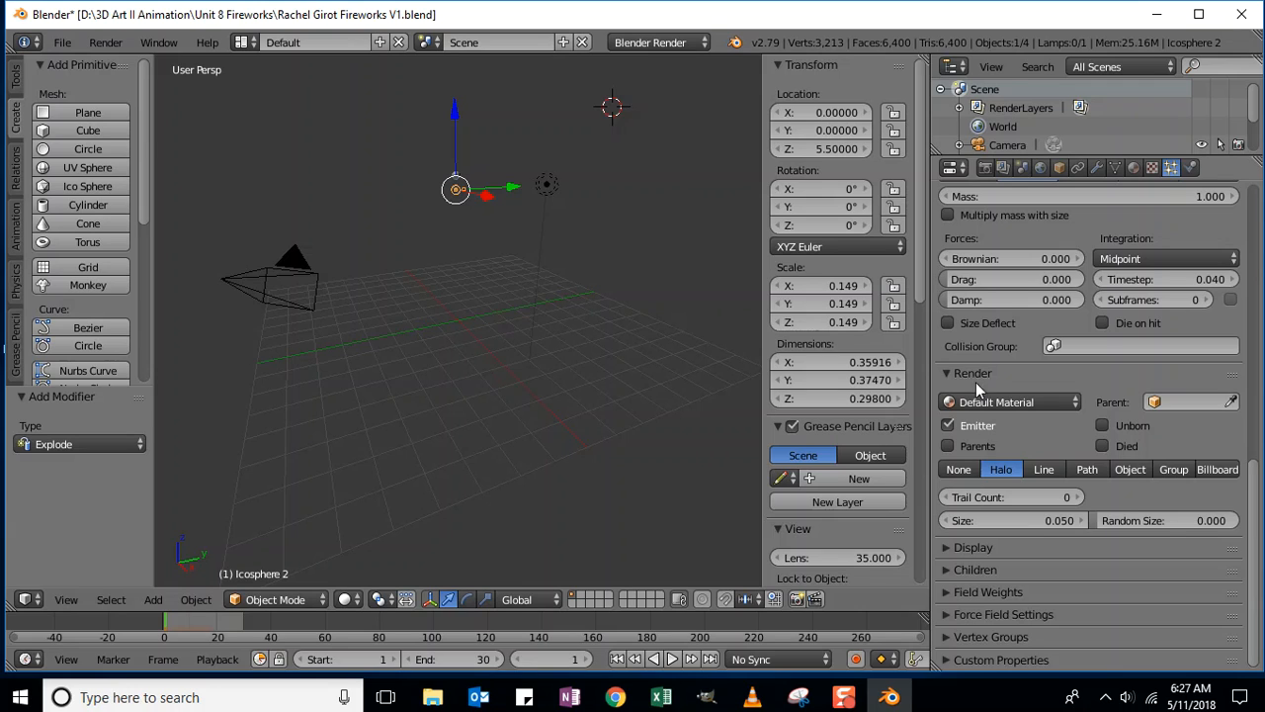
- Set Icosphere 2's halo Trail Count to 67 and trail Length to 0.060
{"action": "left_click", "coordinate": [1045, 494]}
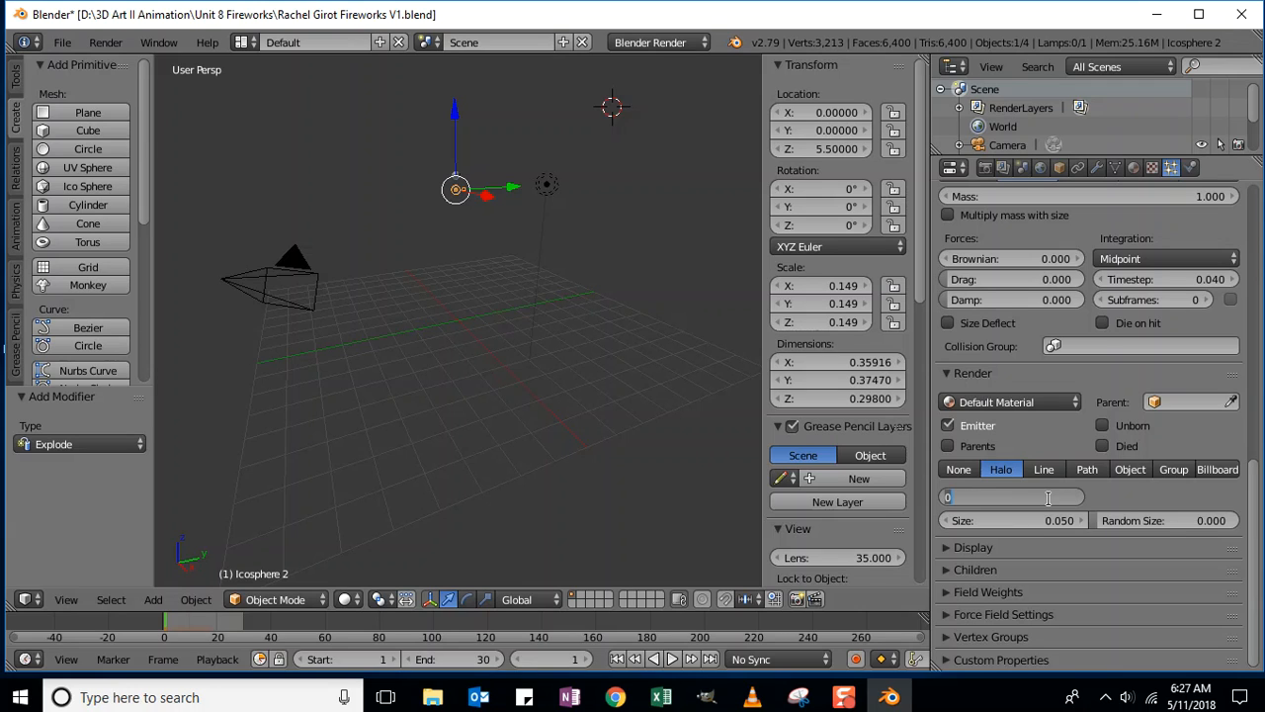
{"action": "type", "text": "67"}
{"action": "key", "text": "Return"}
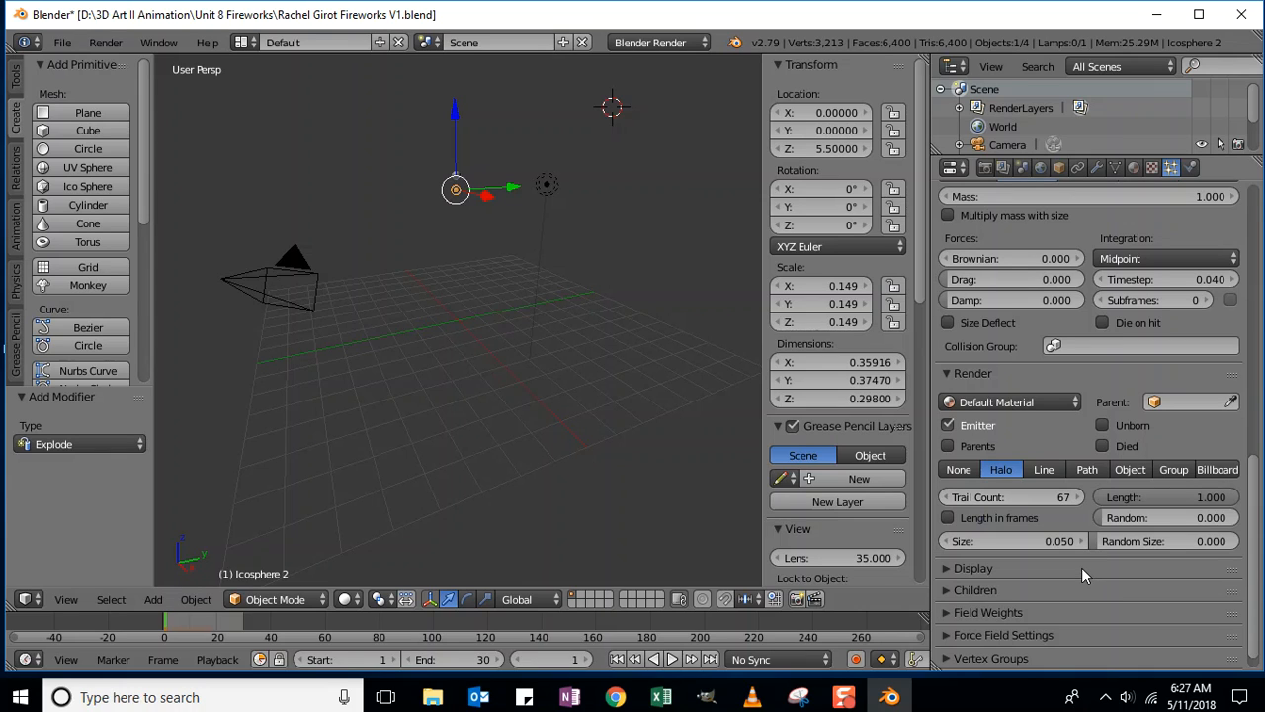
{"action": "left_click", "coordinate": [1195, 493]}
{"action": "type", "text": ".06"}
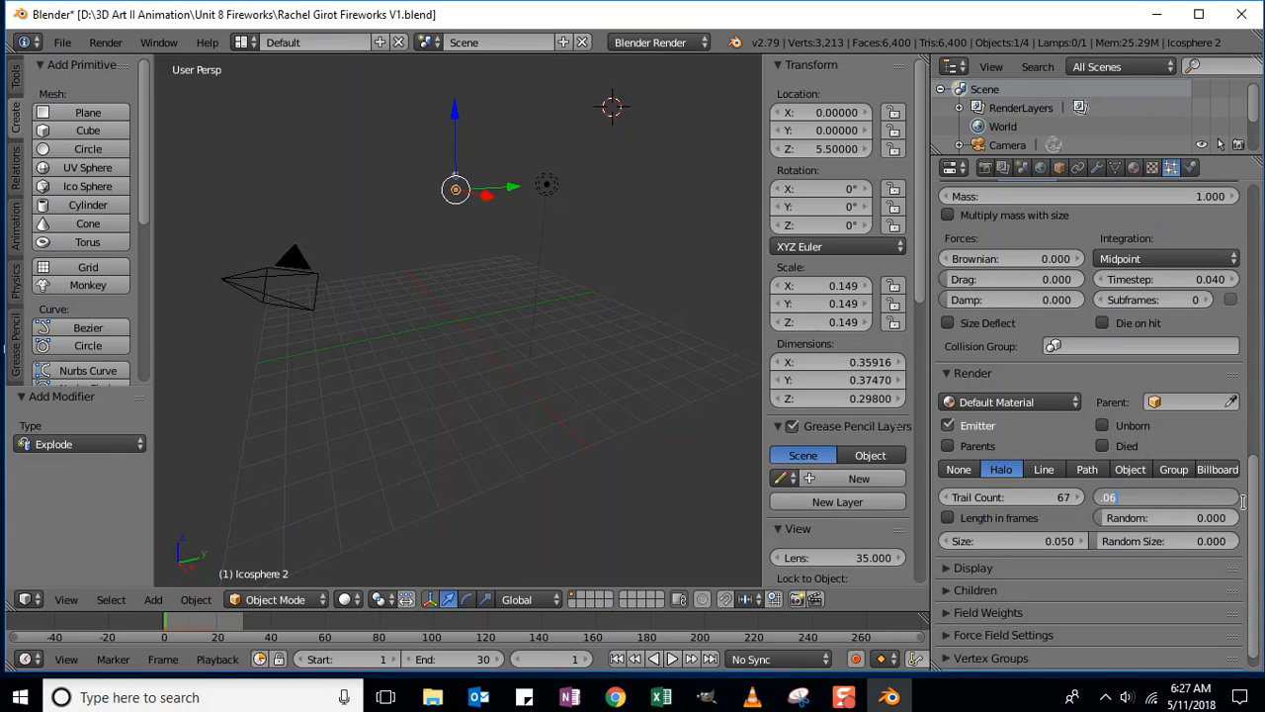
{"action": "key", "text": "Return"}
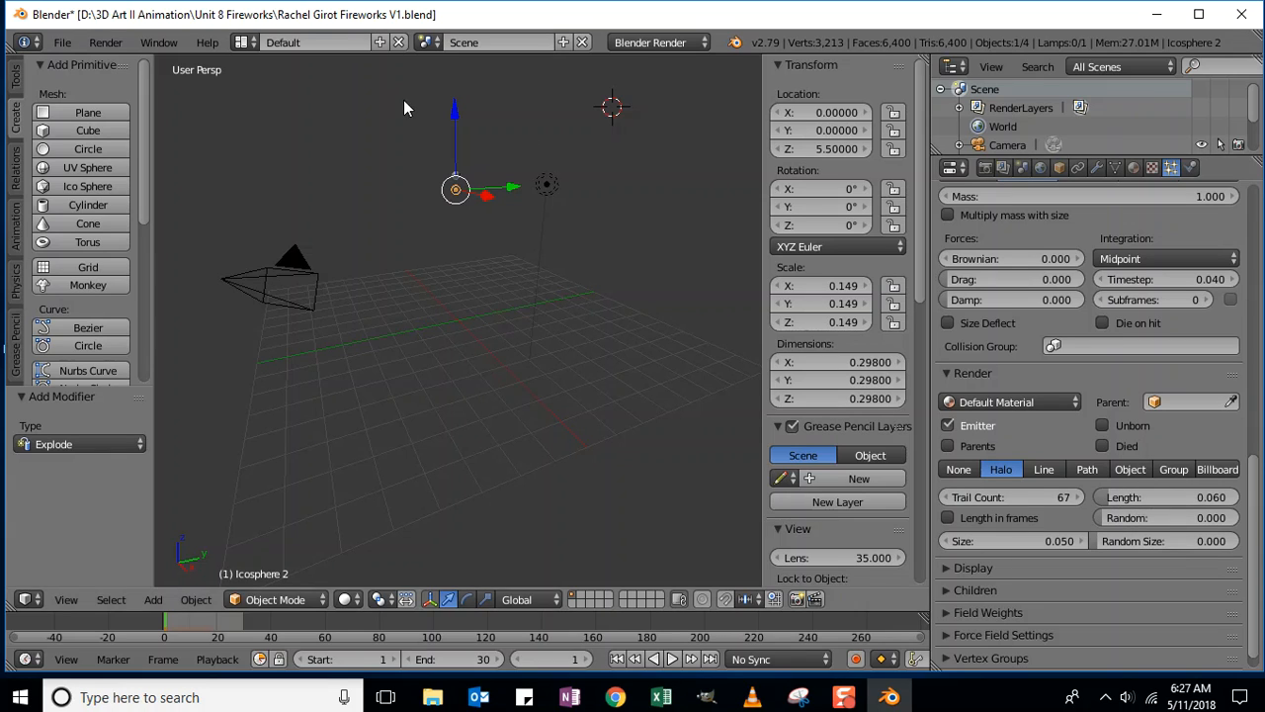
{"action": "right_click", "coordinate": [457, 176]}
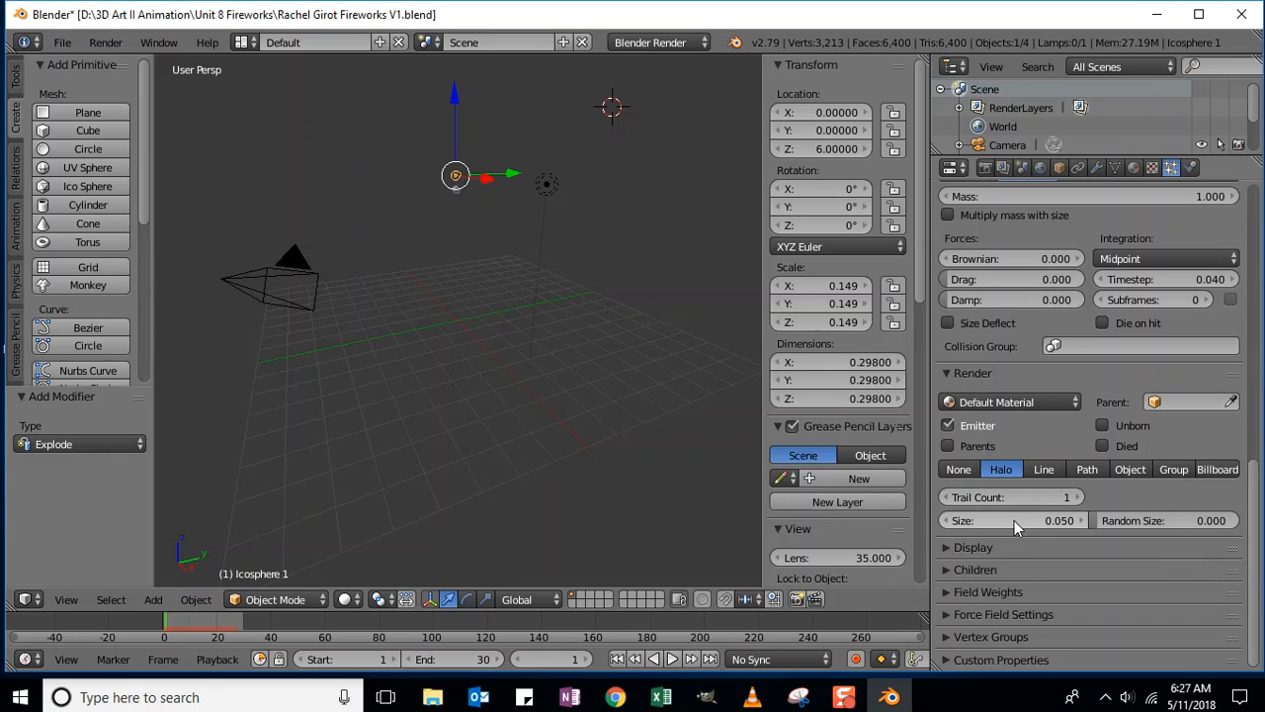
{"action": "right_click", "coordinate": [457, 192]}
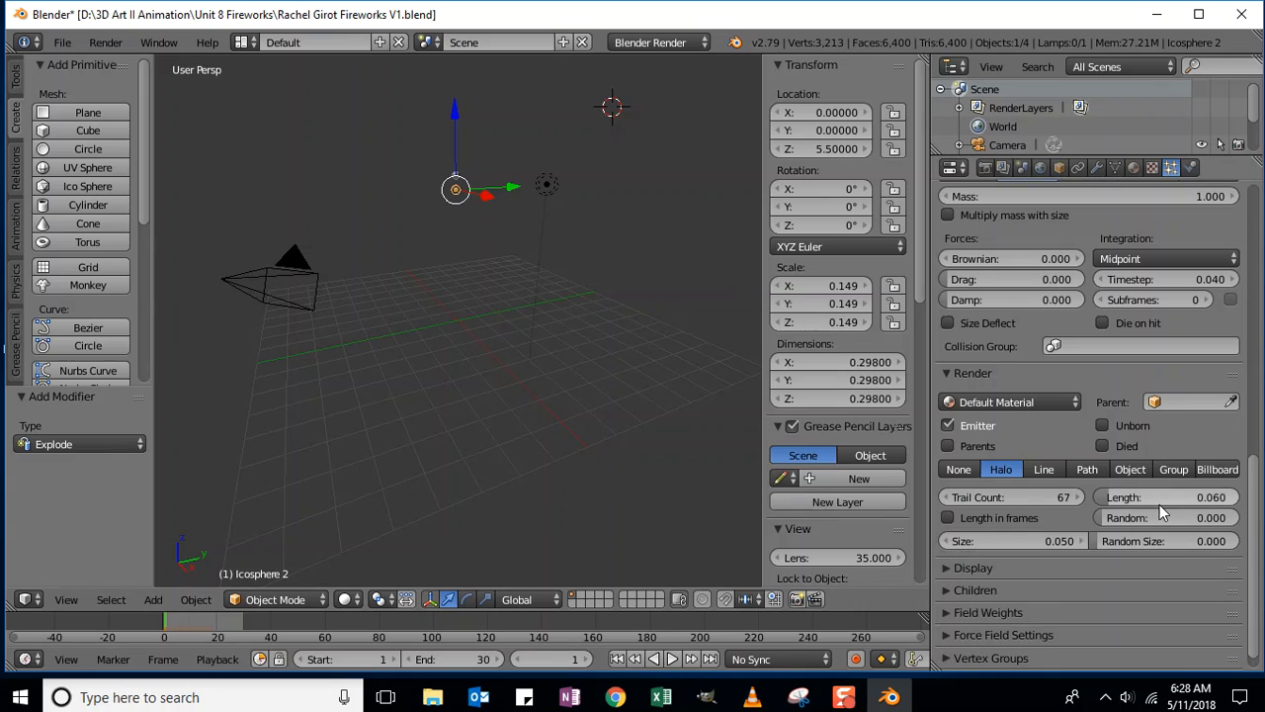
{"action": "left_click", "coordinate": [671, 660]}
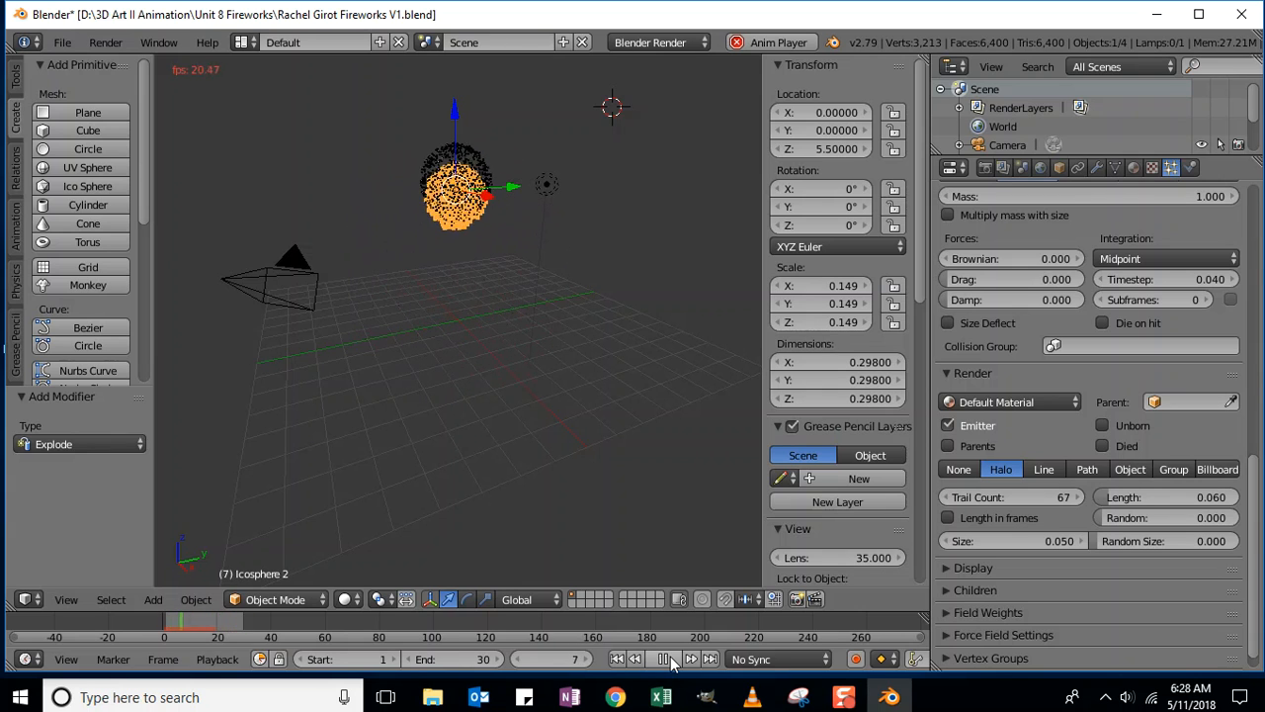
{"action": "left_click", "coordinate": [671, 660]}
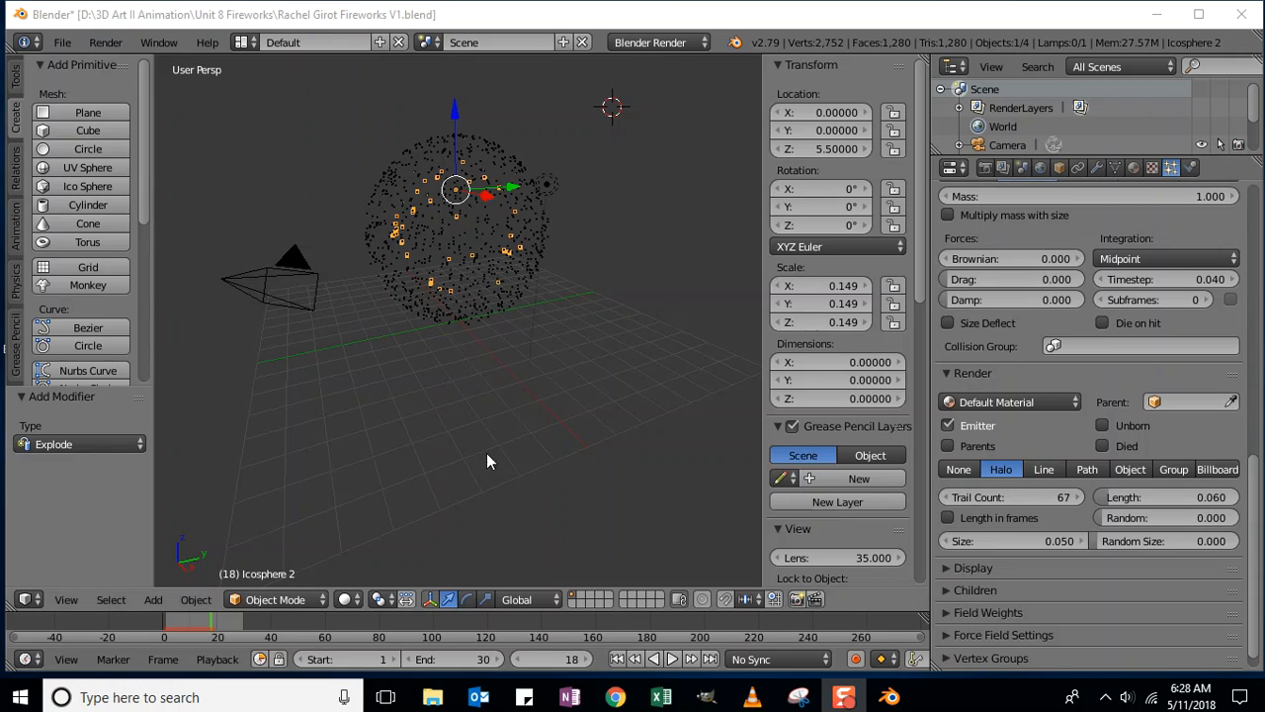
{"action": "left_click", "coordinate": [549, 659]}
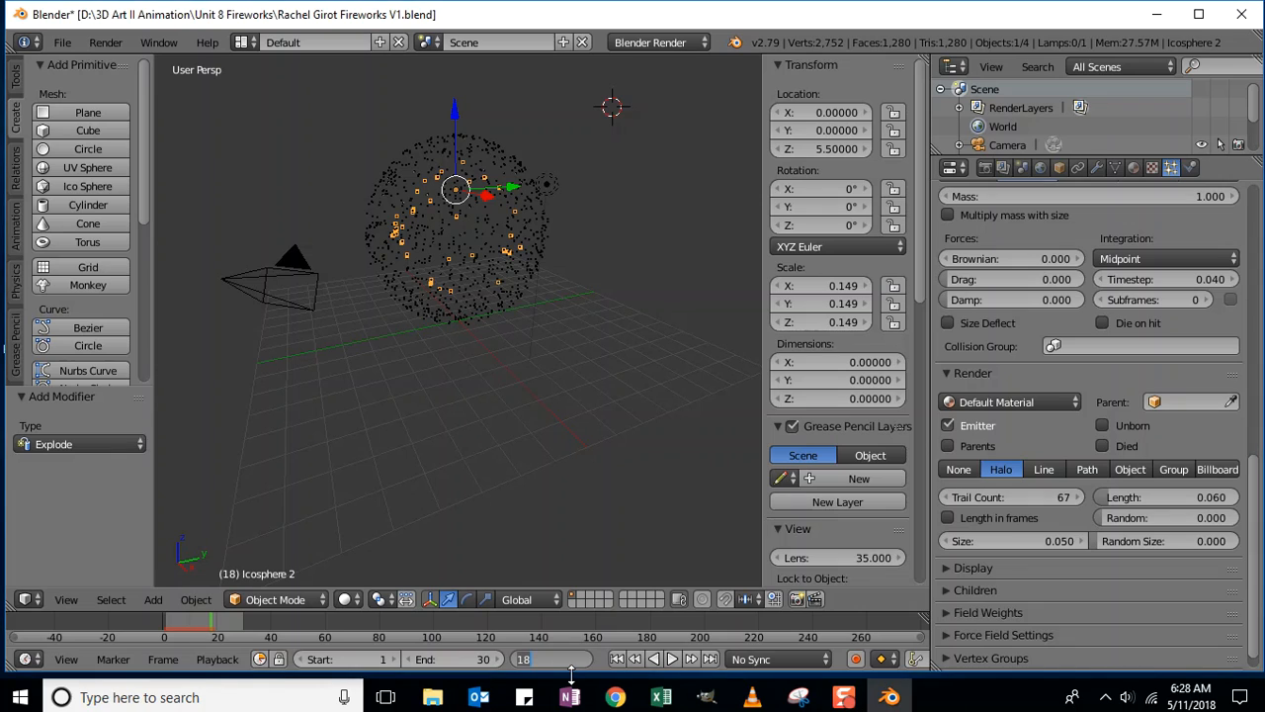
{"action": "type", "text": "1"}
{"action": "key", "text": "Return"}
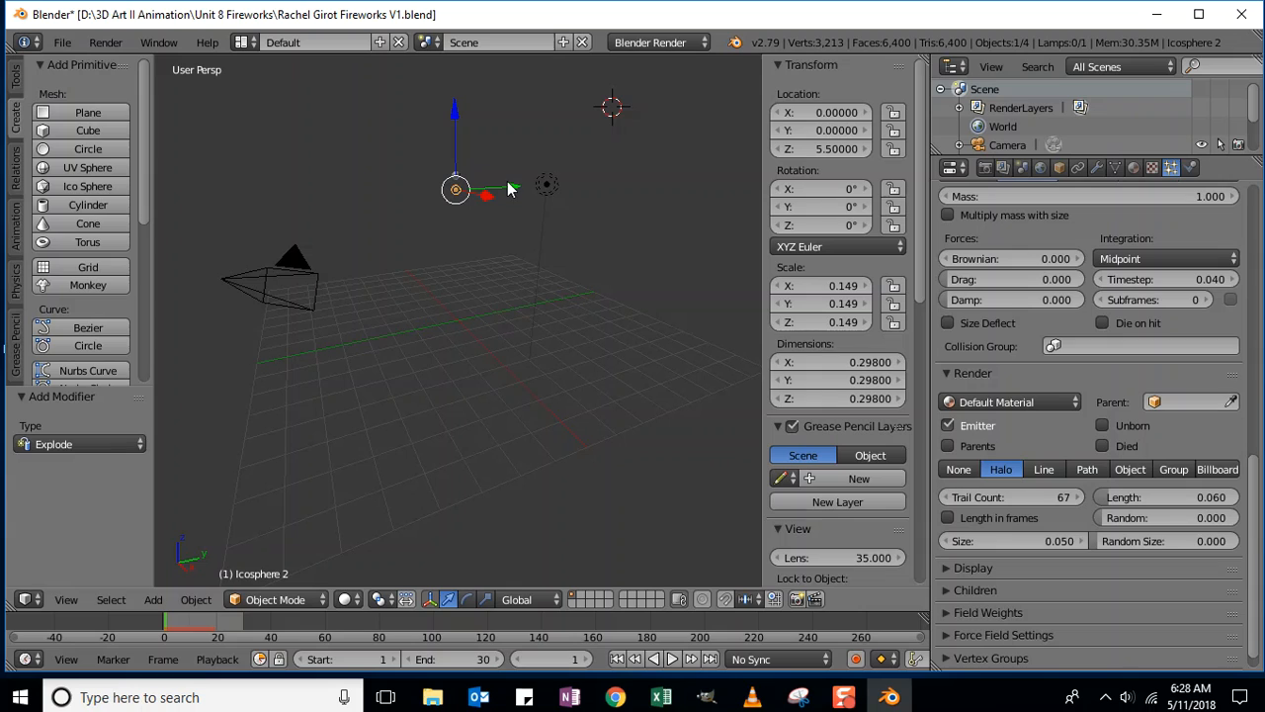
- Move Icosphere 2 and Icosphere 1 to opposite sides along Y, playing the animation to check spacing
{"action": "left_click_drag", "start_coordinate": [509, 188], "coordinate": [521, 192]}
{"action": "left_click", "coordinate": [543, 185]}
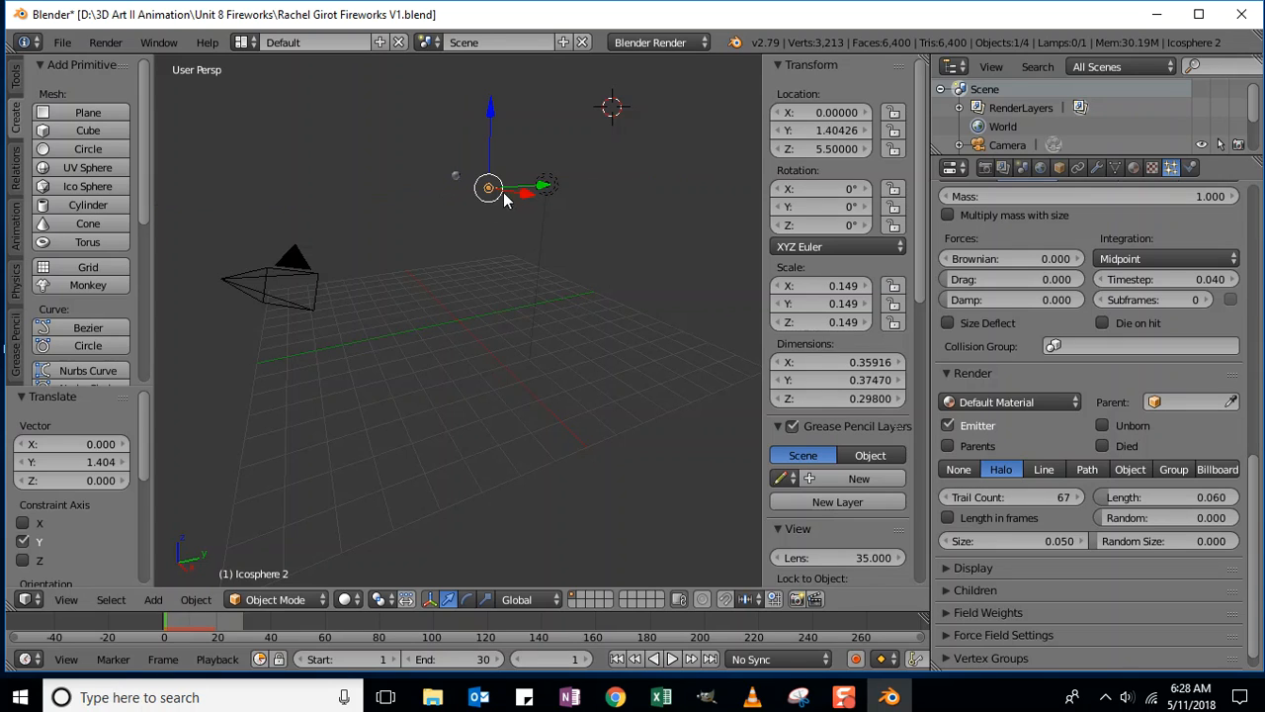
{"action": "right_click", "coordinate": [454, 176]}
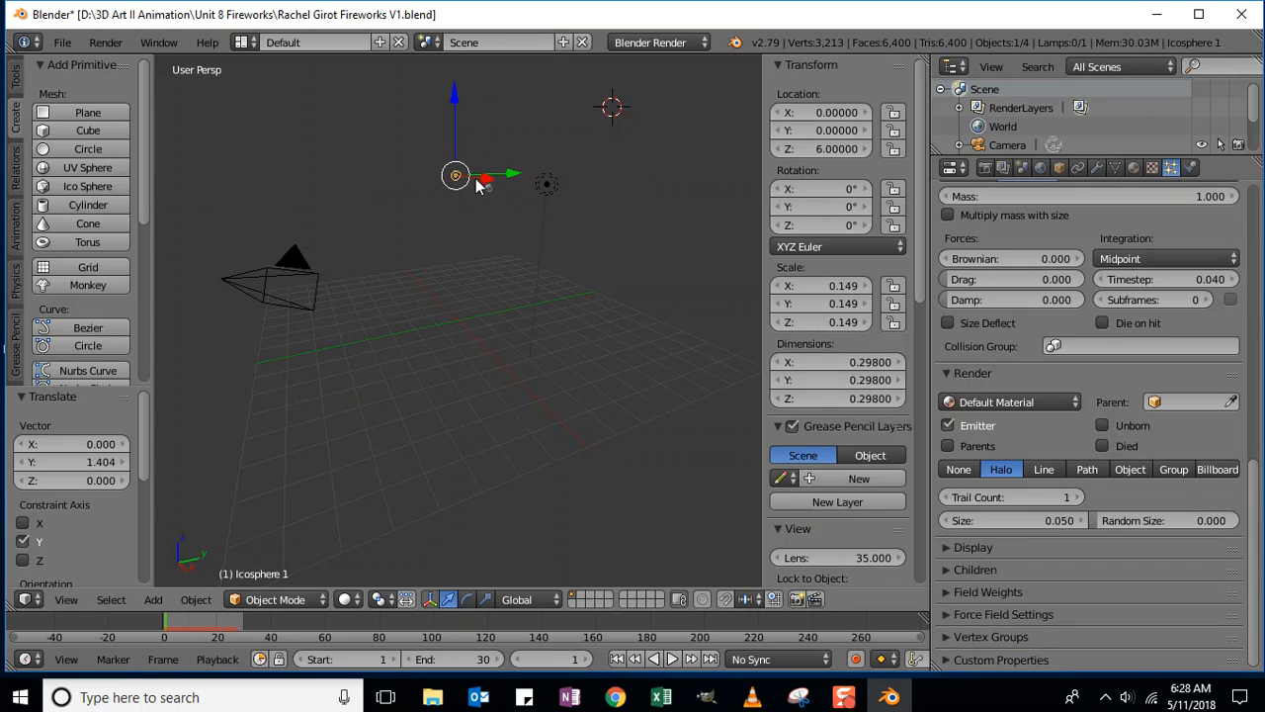
{"action": "left_click_drag", "start_coordinate": [507, 176], "coordinate": [476, 169]}
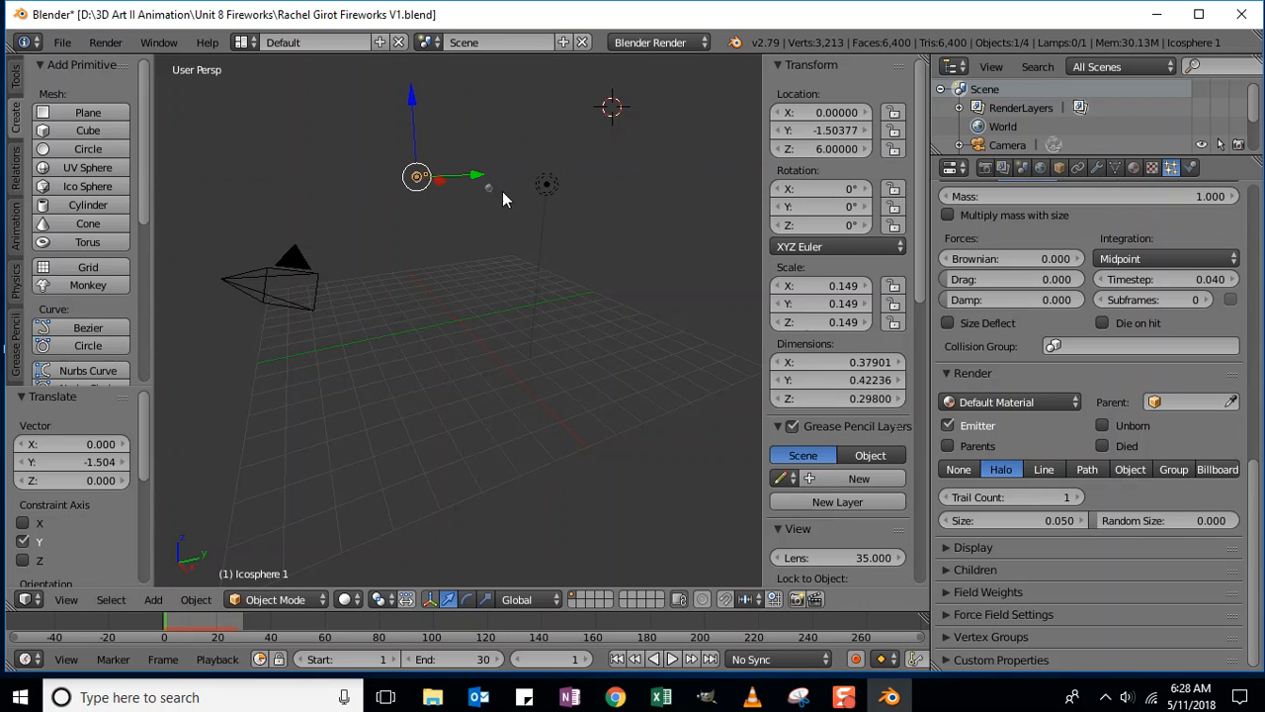
{"action": "left_click", "coordinate": [672, 659]}
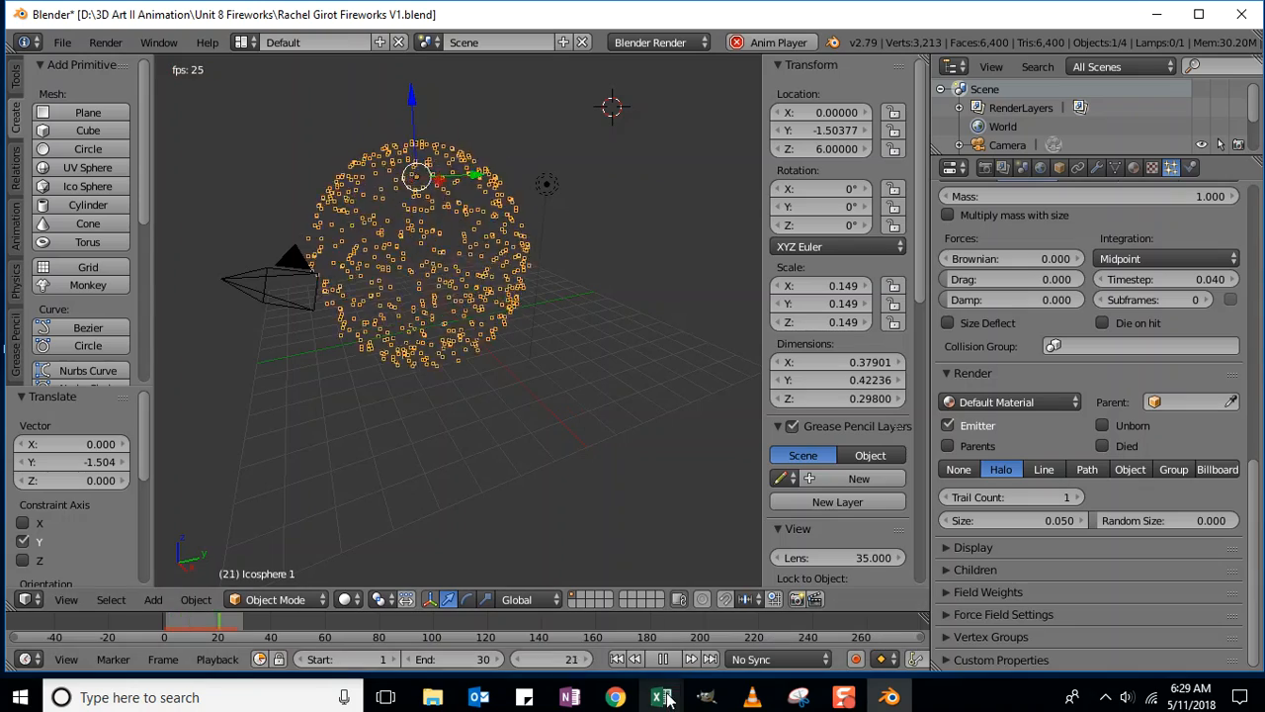
{"action": "key", "text": "g"}
{"action": "key", "text": "y"}
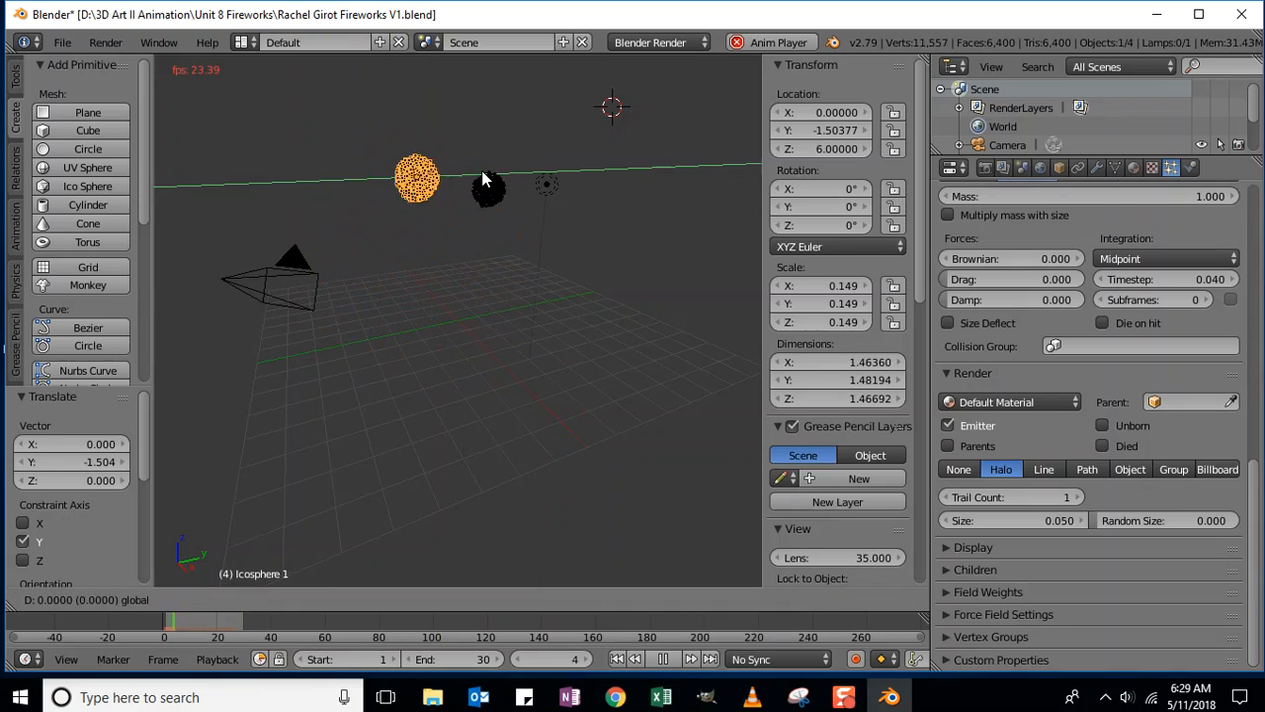
{"action": "left_click", "coordinate": [504, 193]}
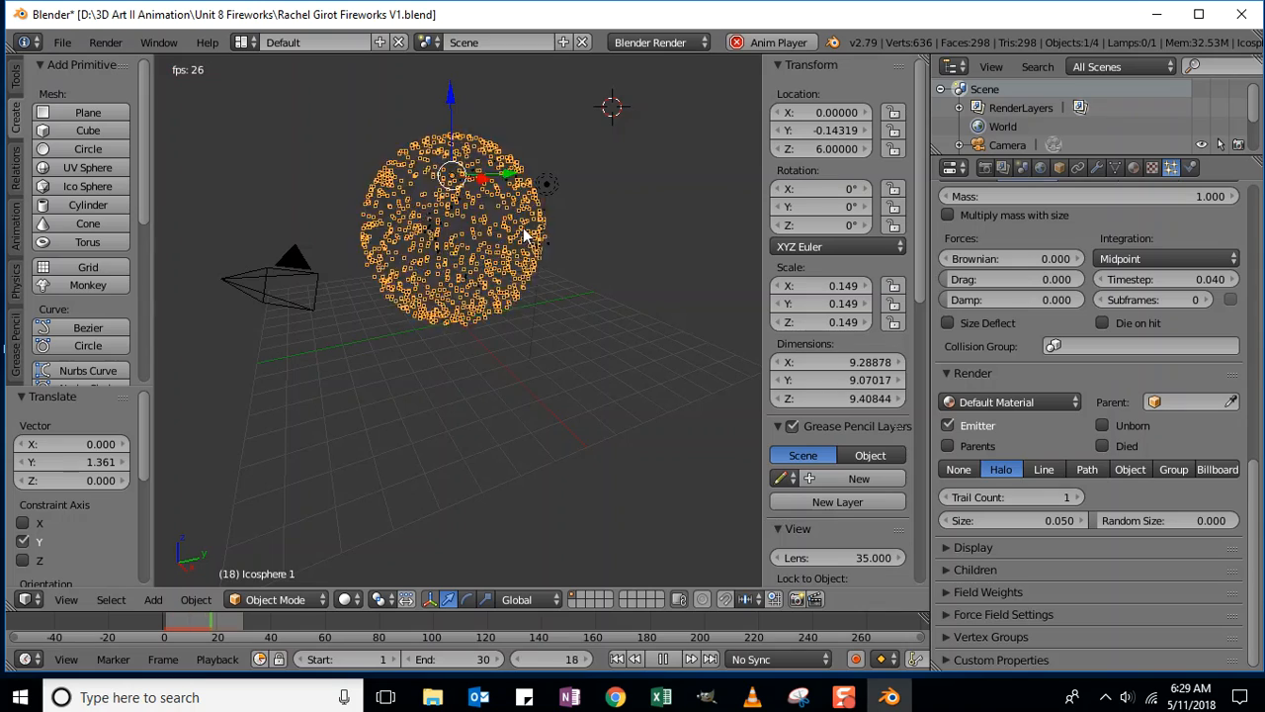
- Raise Icosphere 2 slightly along Z and stop the animation playback
{"action": "right_click", "coordinate": [487, 203]}
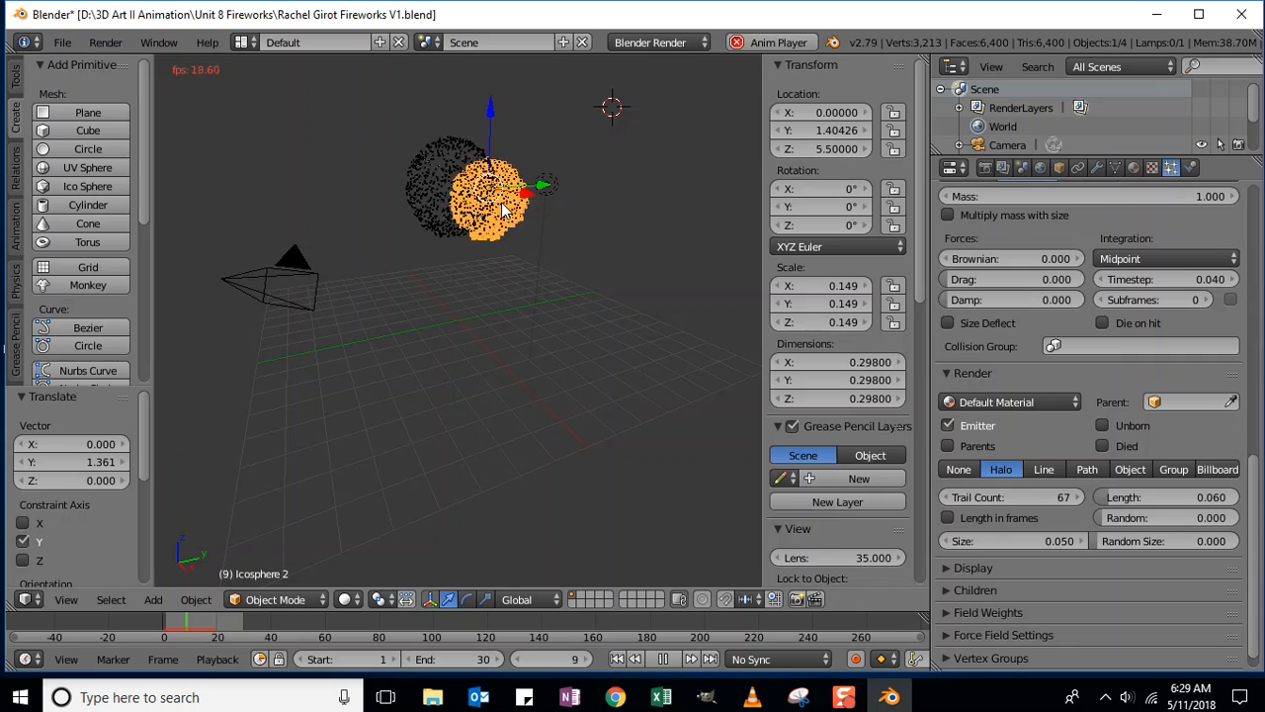
{"action": "mouse_move", "coordinate": [494, 115]}
{"action": "left_mouse_down"}
{"action": "mouse_move", "coordinate": [494, 151]}
{"action": "mouse_move", "coordinate": [490, 102]}
{"action": "left_mouse_up"}
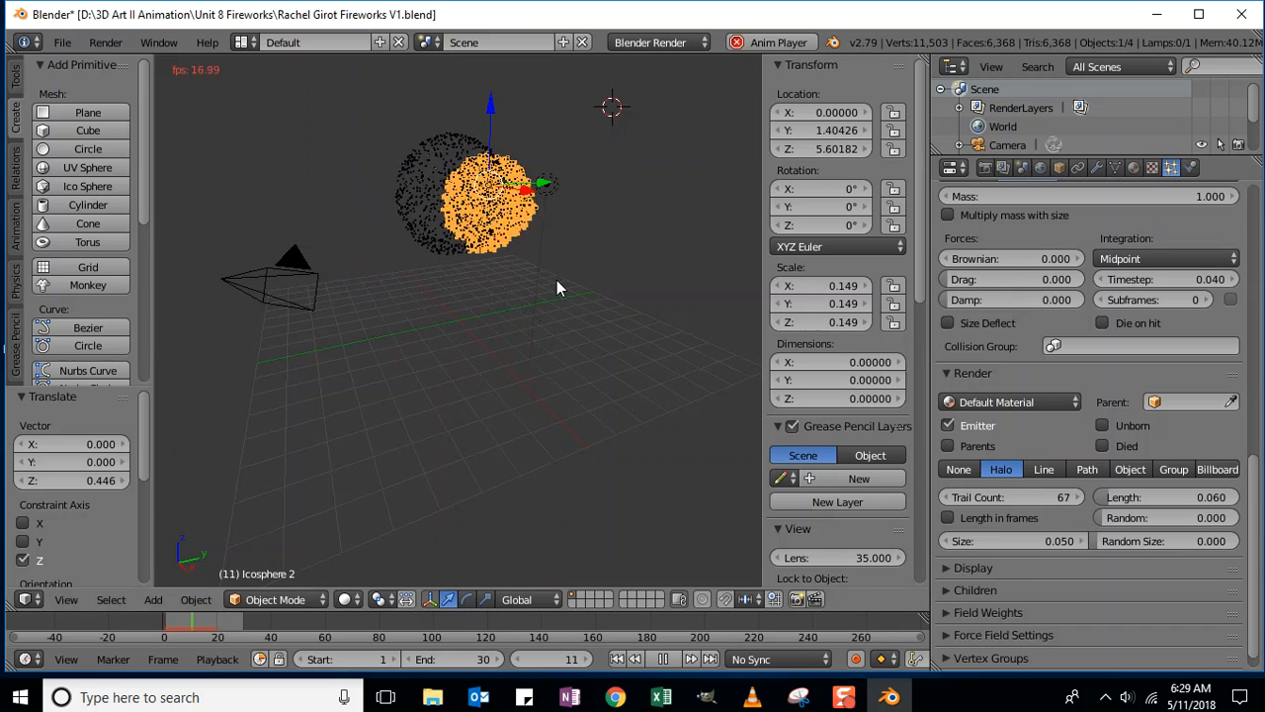
{"action": "key", "text": "alt+a"}
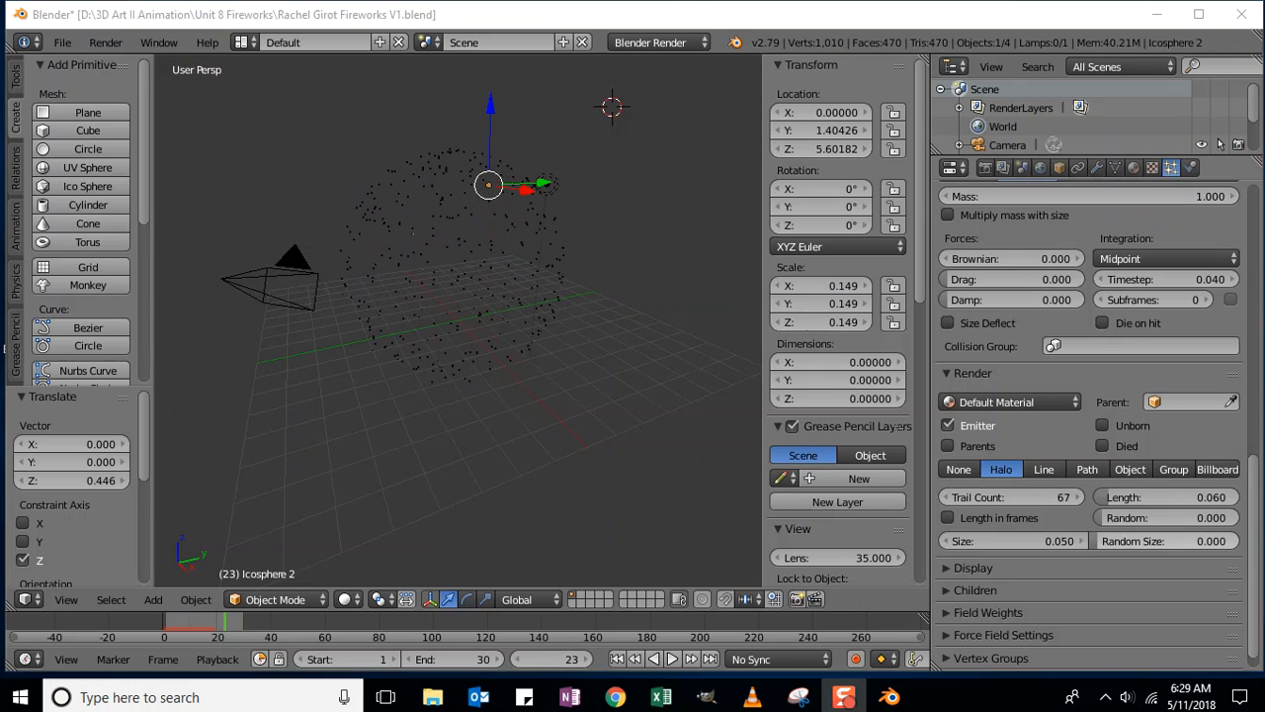
- Save the fireworks scene and bring the lab summary page in Chrome forward
{"action": "left_click", "coordinate": [61, 42]}
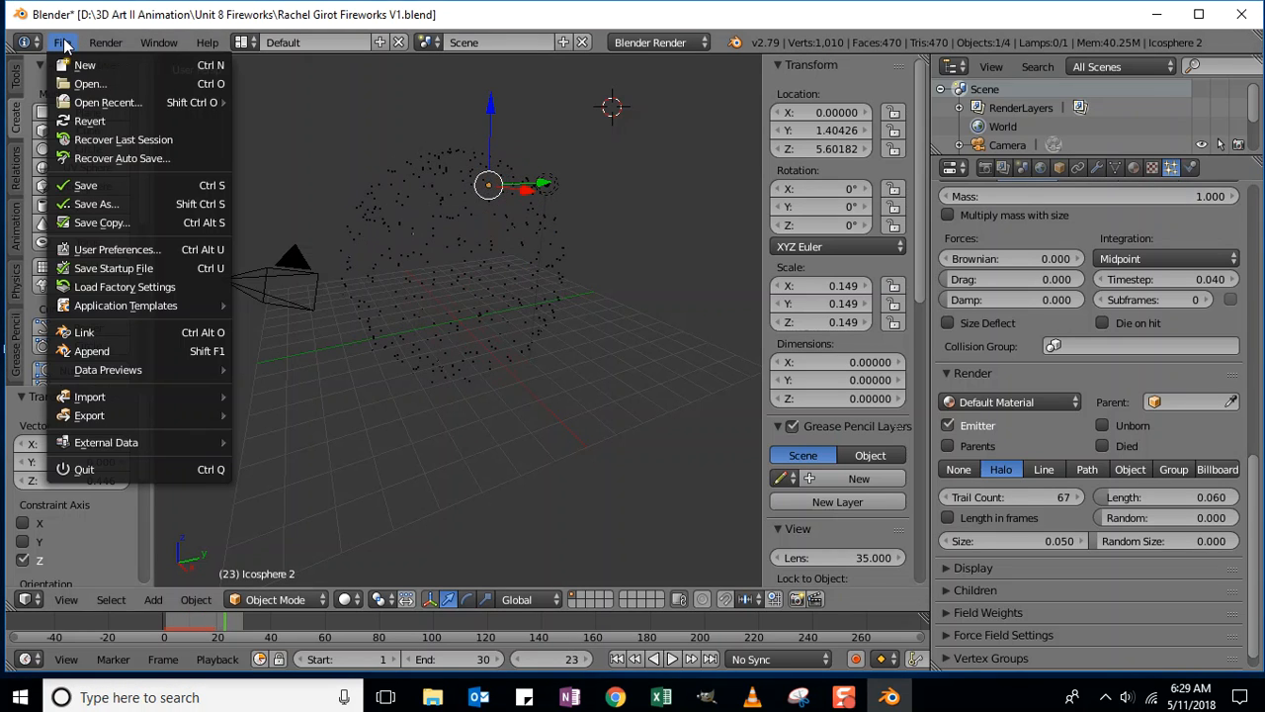
{"action": "left_click", "coordinate": [87, 186]}
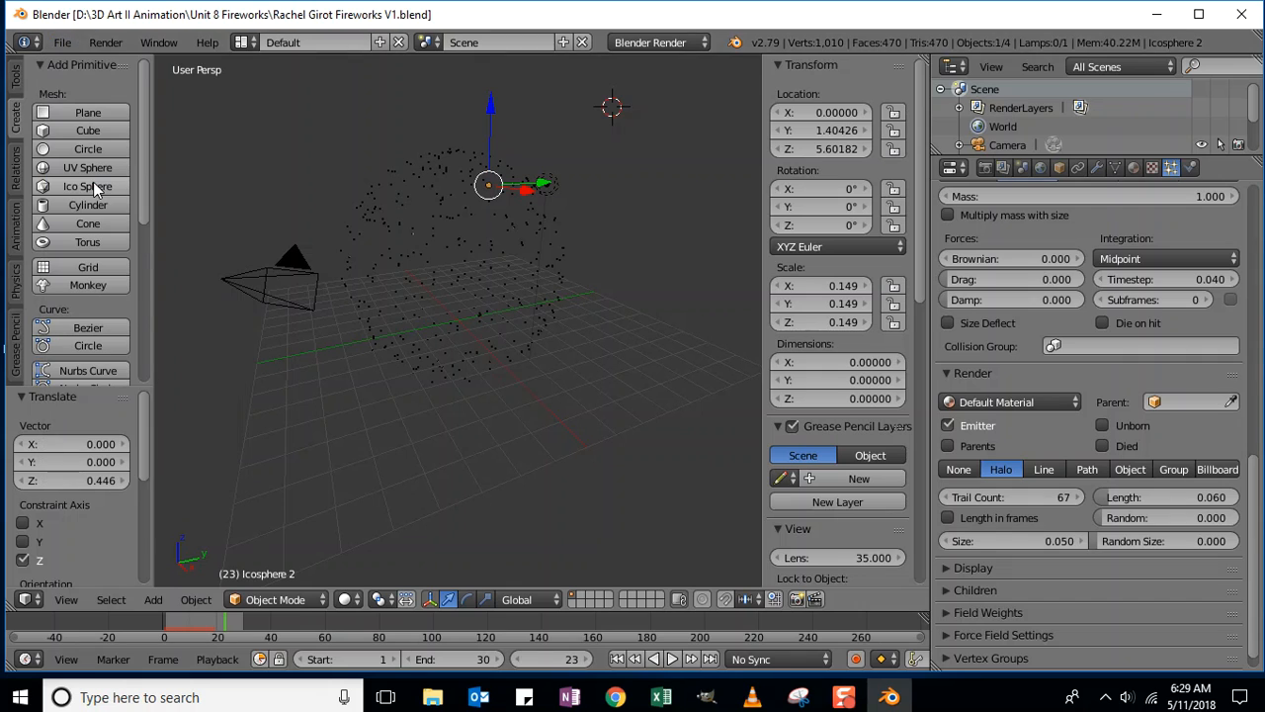
{"action": "key", "text": "alt+Tab"}
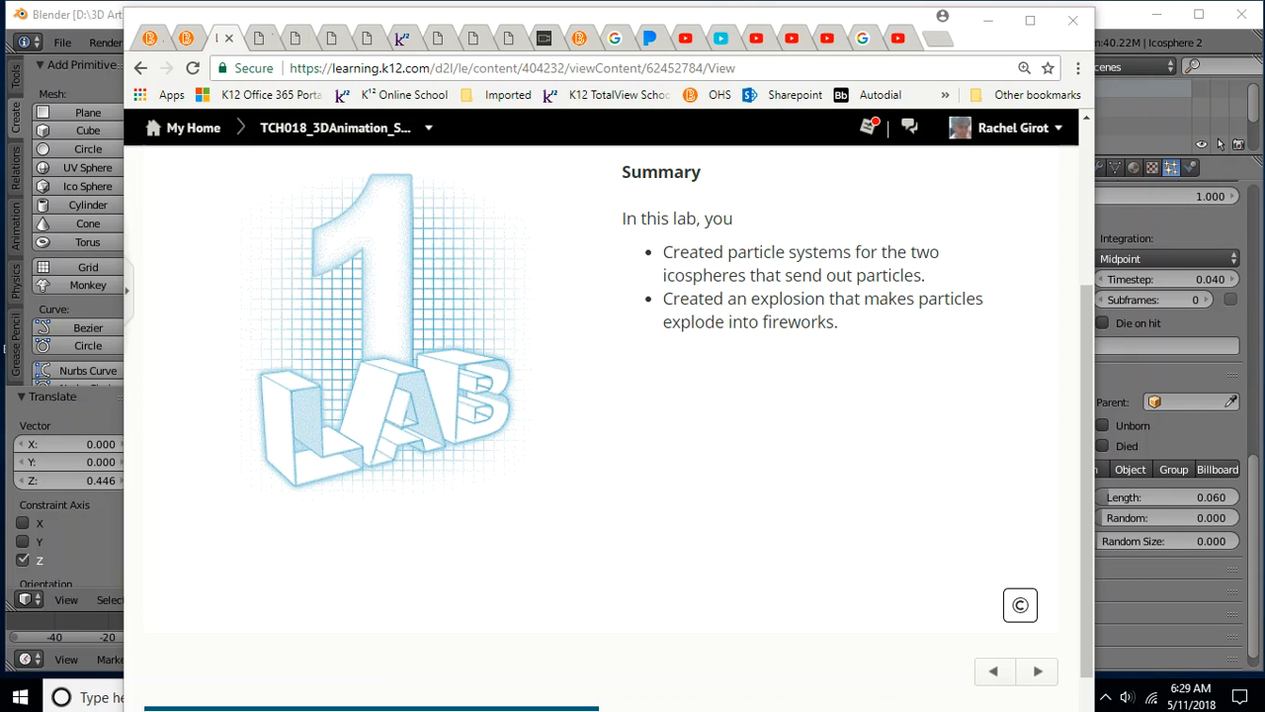